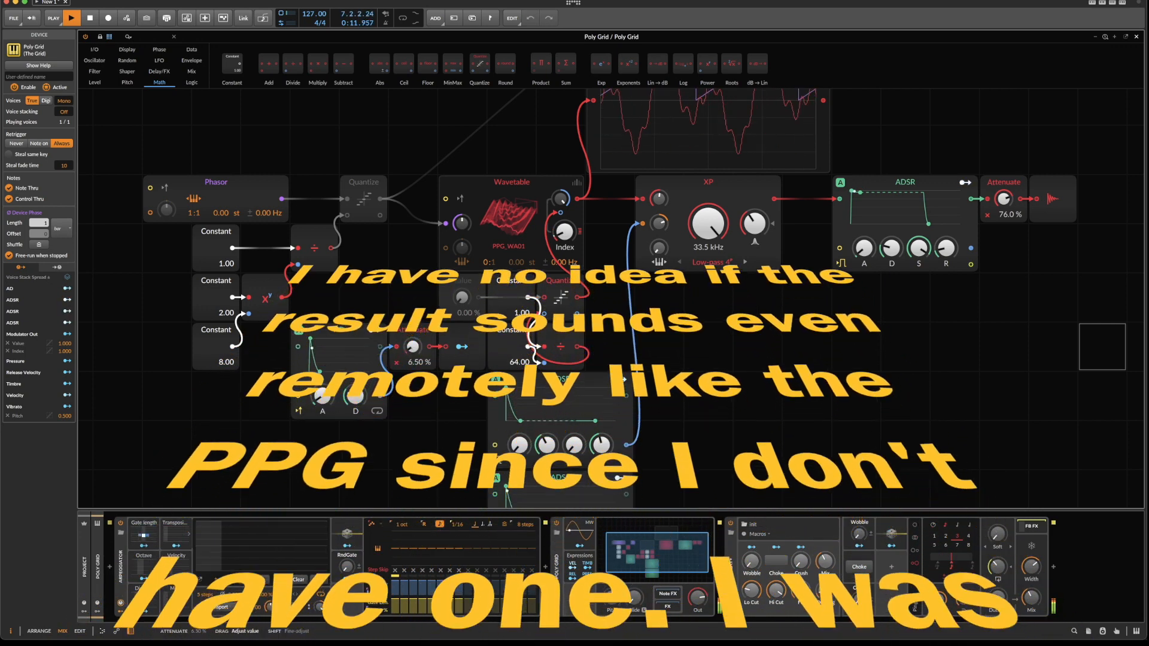
# Shape the AD envelope with 53.5 % attenuation and a 93.2 ms decay, and lower the XP filter cutoff to 87.3 Hz.
pyautogui.moveTo(413, 347); pyautogui.dragTo(412, 300)
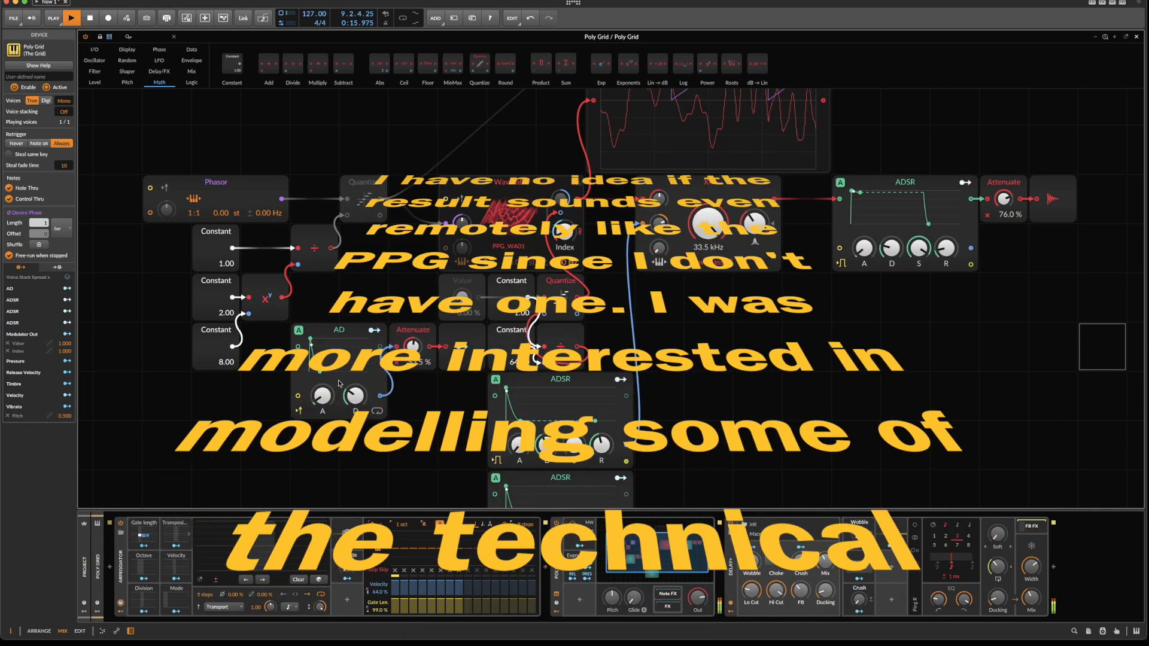
pyautogui.moveTo(355, 395); pyautogui.dragTo(322, 404)
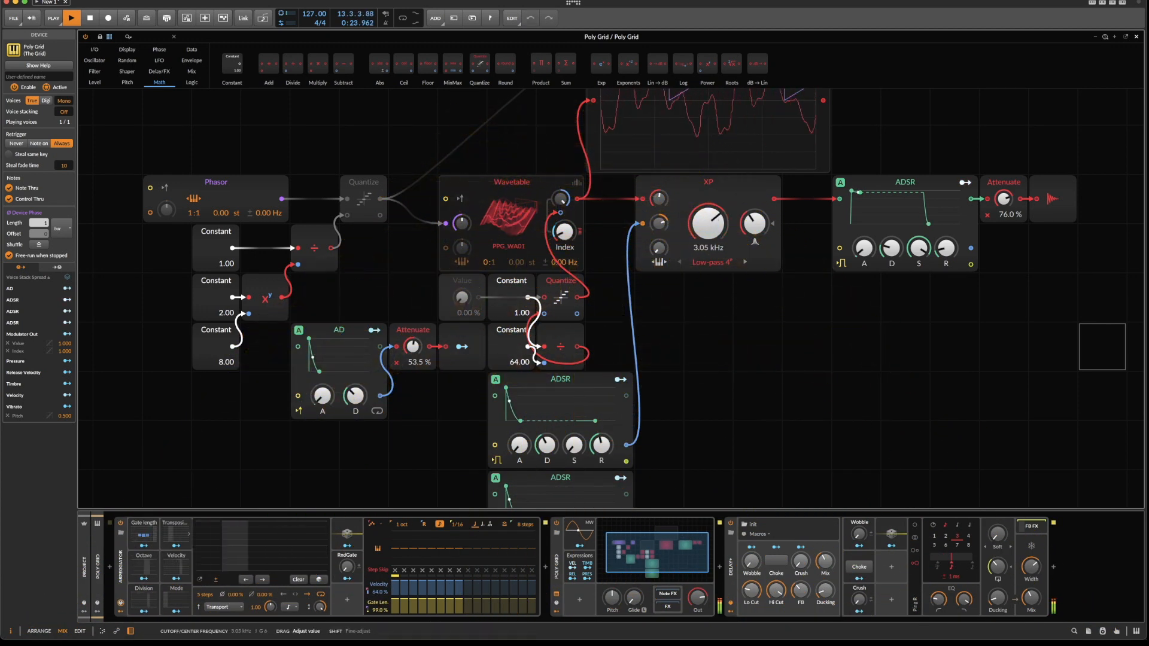
pyautogui.moveTo(708, 223); pyautogui.dragTo(709, 262)
pyautogui.moveTo(562, 234); pyautogui.dragTo(561, 244)
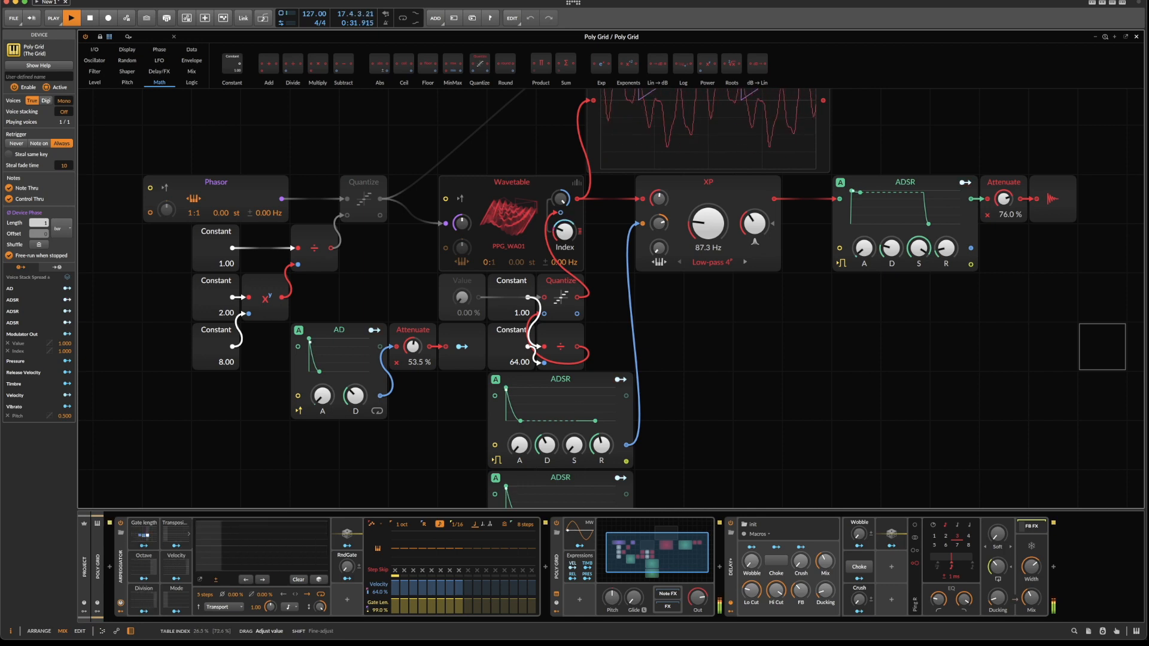
pyautogui.moveTo(320, 398); pyautogui.dragTo(350, 392)
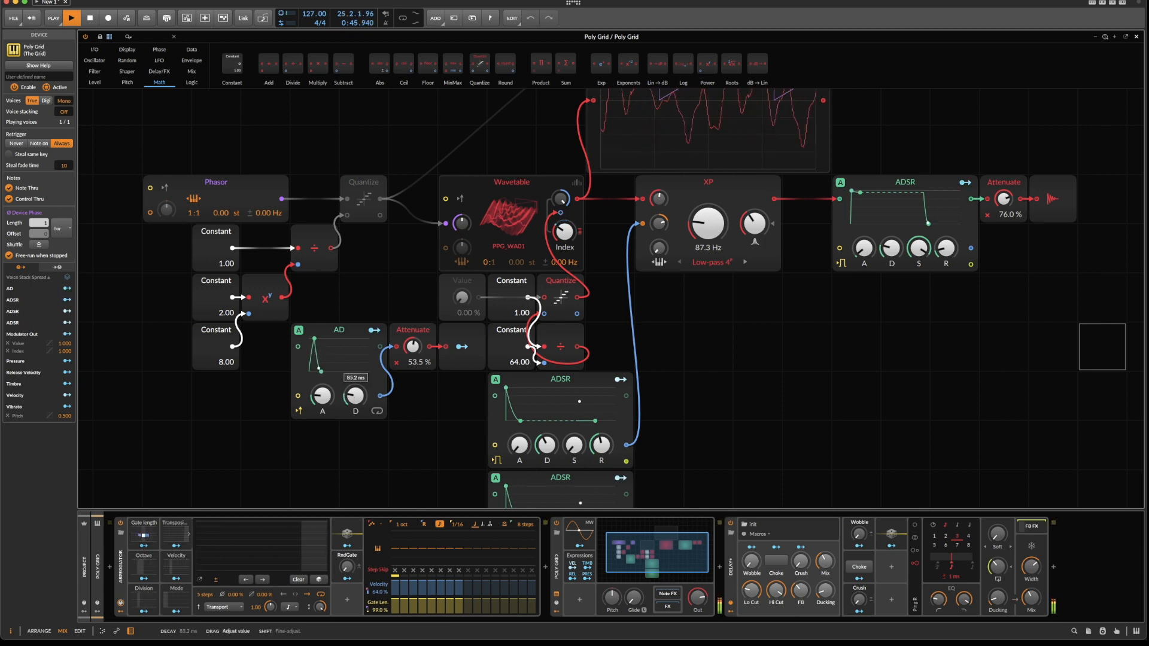
# Adjust the Wavetable index and set the XP filter cutoff to 370 Hz, ending with playback stopped.
pyautogui.moveTo(708, 223)
pyautogui.mouseDown()
pyautogui.moveTo(708, 207)
pyautogui.moveTo(708, 231)
pyautogui.mouseUp()
pyautogui.moveTo(564, 232); pyautogui.dragTo(564, 243)
pyautogui.moveTo(708, 223); pyautogui.dragTo(708, 208)
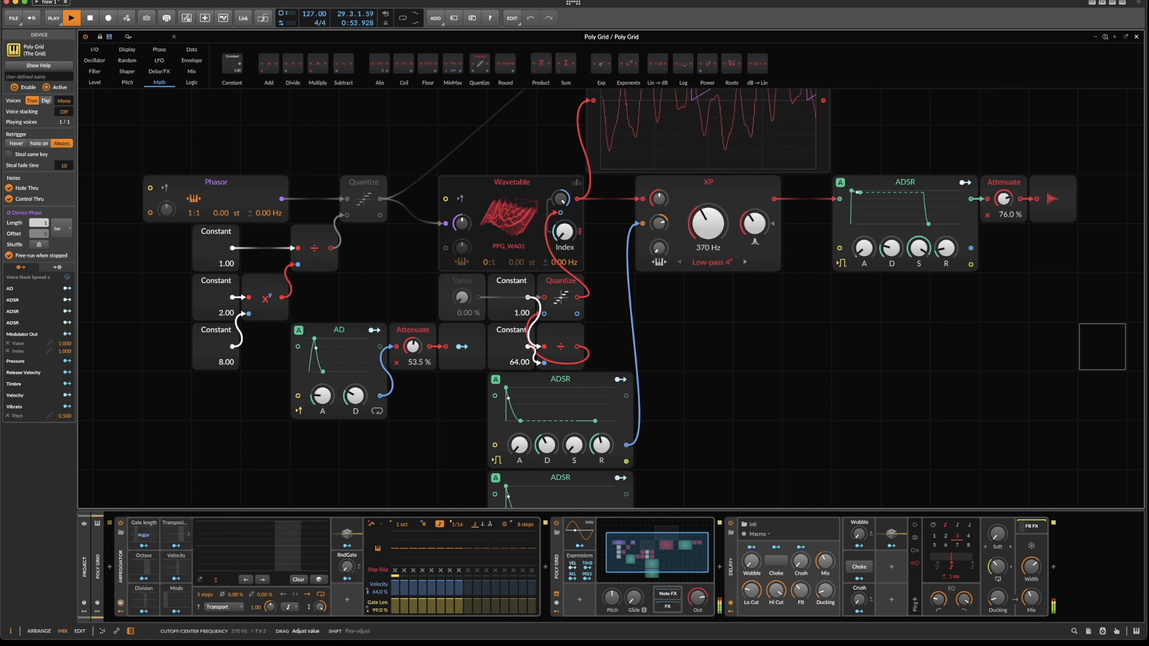
pyautogui.press('space')
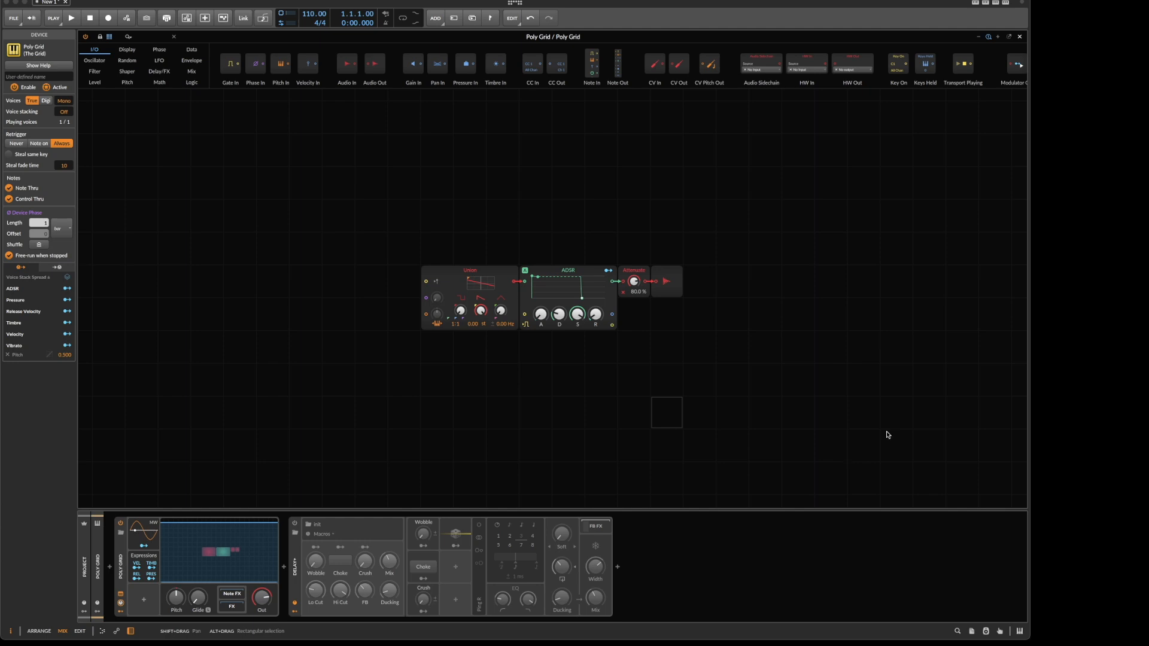
# Switch to Firefox to view the PPG Wave 2.2 photo and article on Wikipedia, and return to the Poly Grid in Bitwig Studio.
pyautogui.press('super+Tab')
pyautogui.moveTo(1031, 6); pyautogui.dragTo(870, 6)
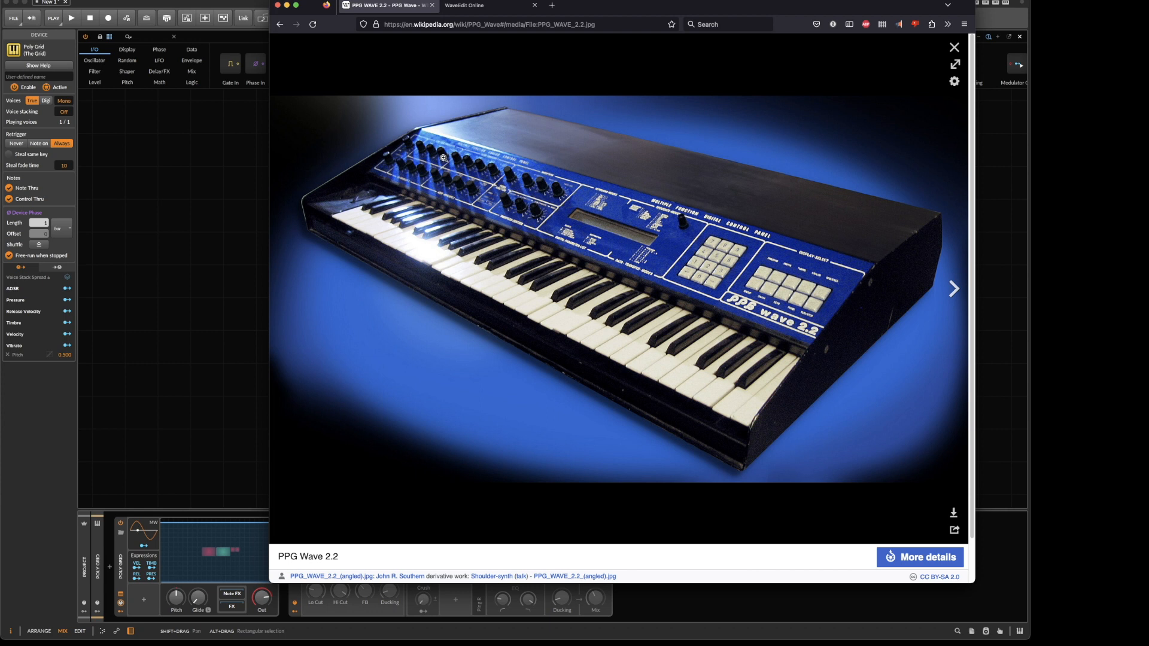
pyautogui.click(953, 46)
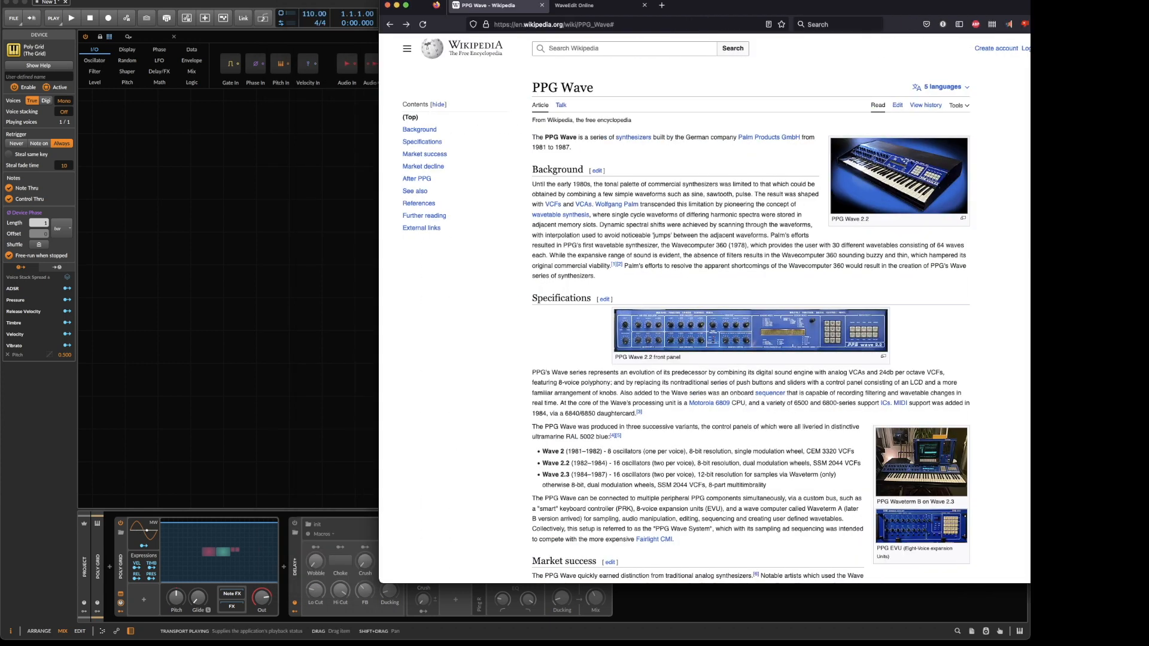
pyautogui.moveTo(718, 5); pyautogui.dragTo(1133, 5)
pyautogui.click(735, 133)
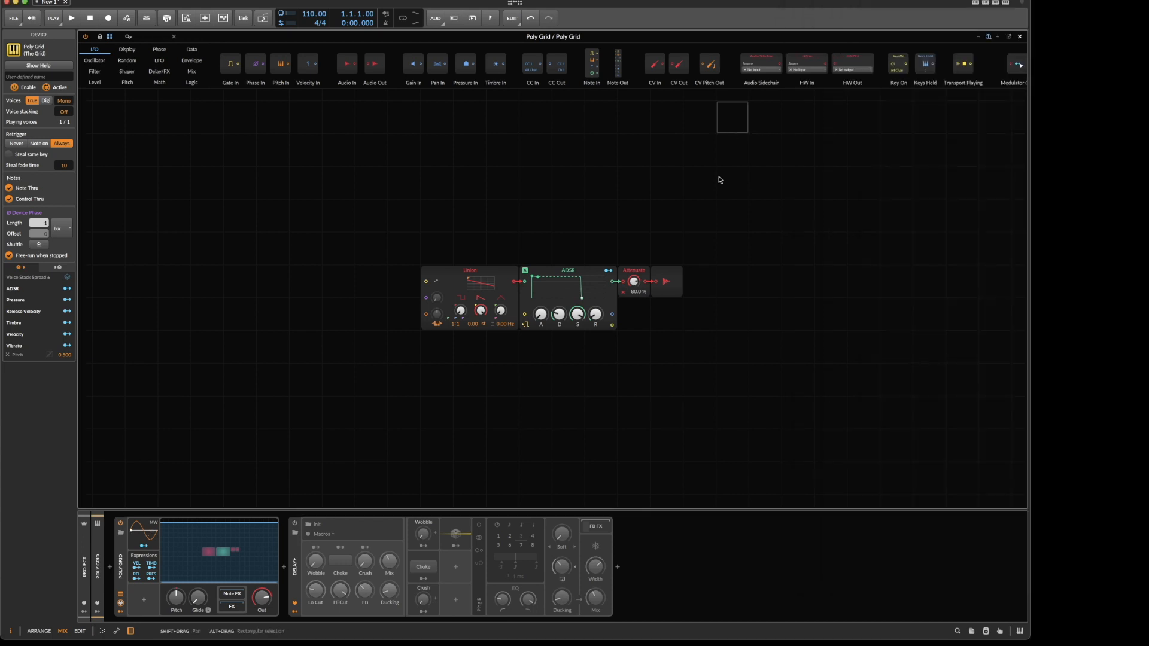
pyautogui.press('super+Tab')
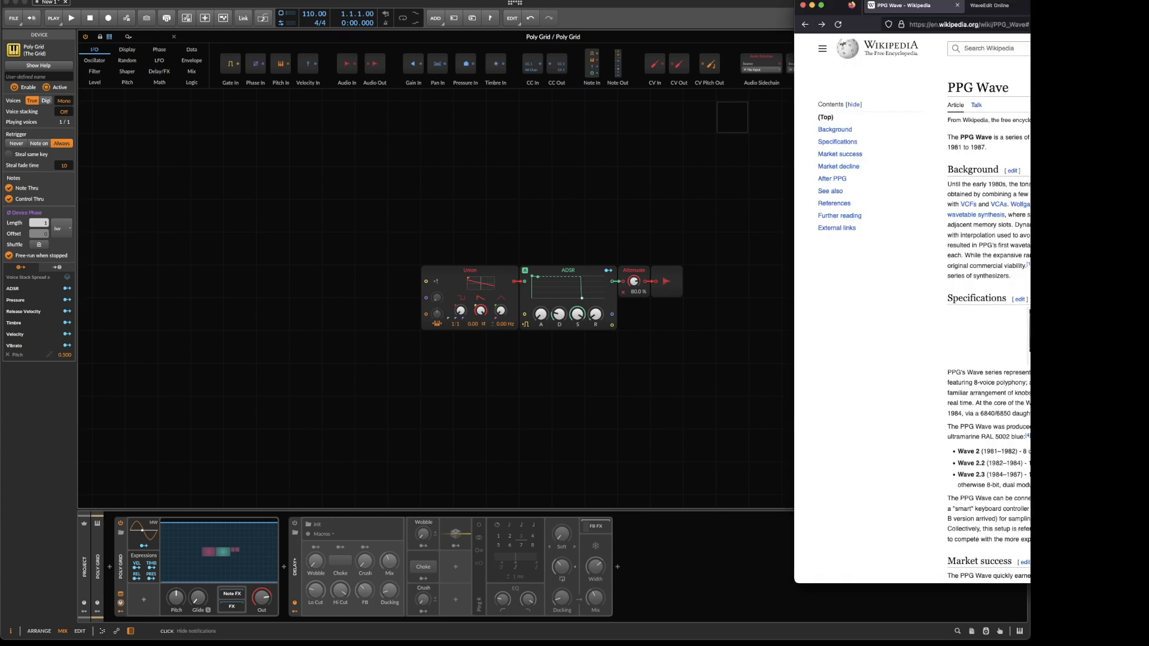
pyautogui.press('super+Tab')
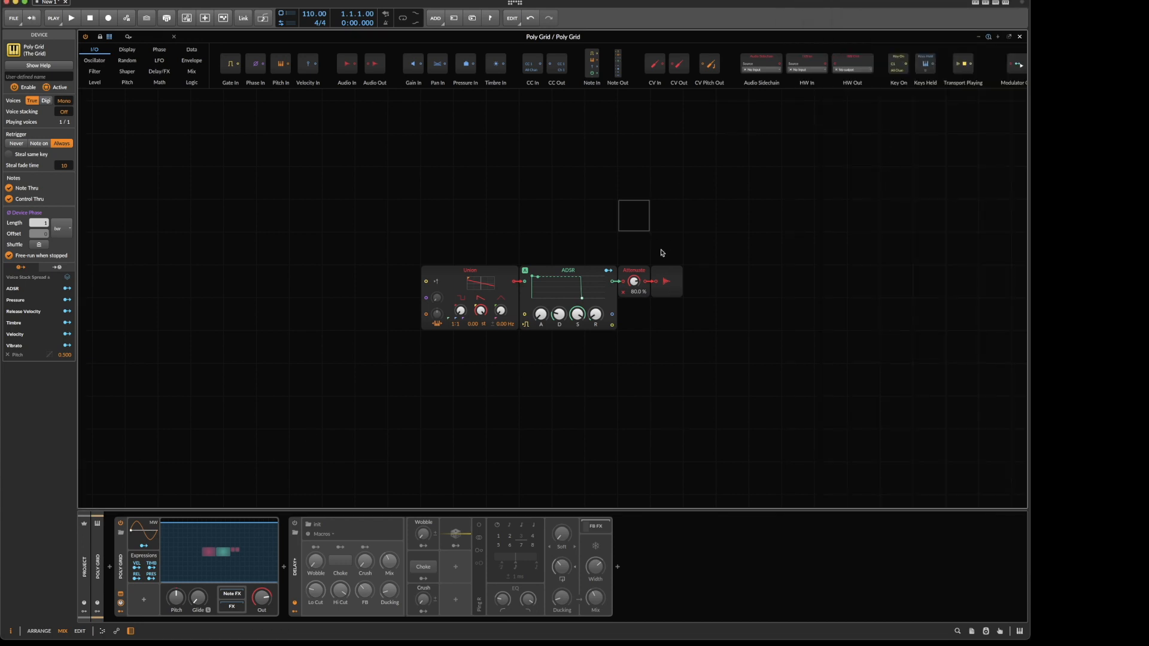
# Replace the Union oscillator in the Poly Grid patch with a Wavetable oscillator.
pyautogui.click(998, 37)
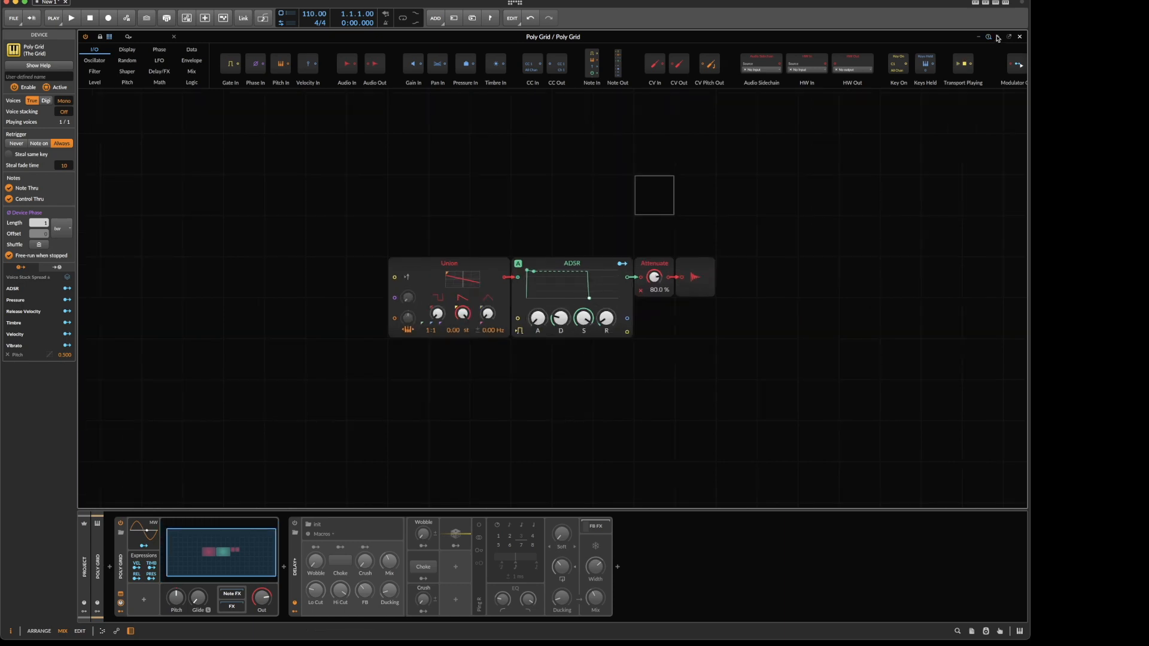
pyautogui.click(997, 38)
pyautogui.hscroll(-4, 294, 217)
pyautogui.hscroll(3, 297, 223)
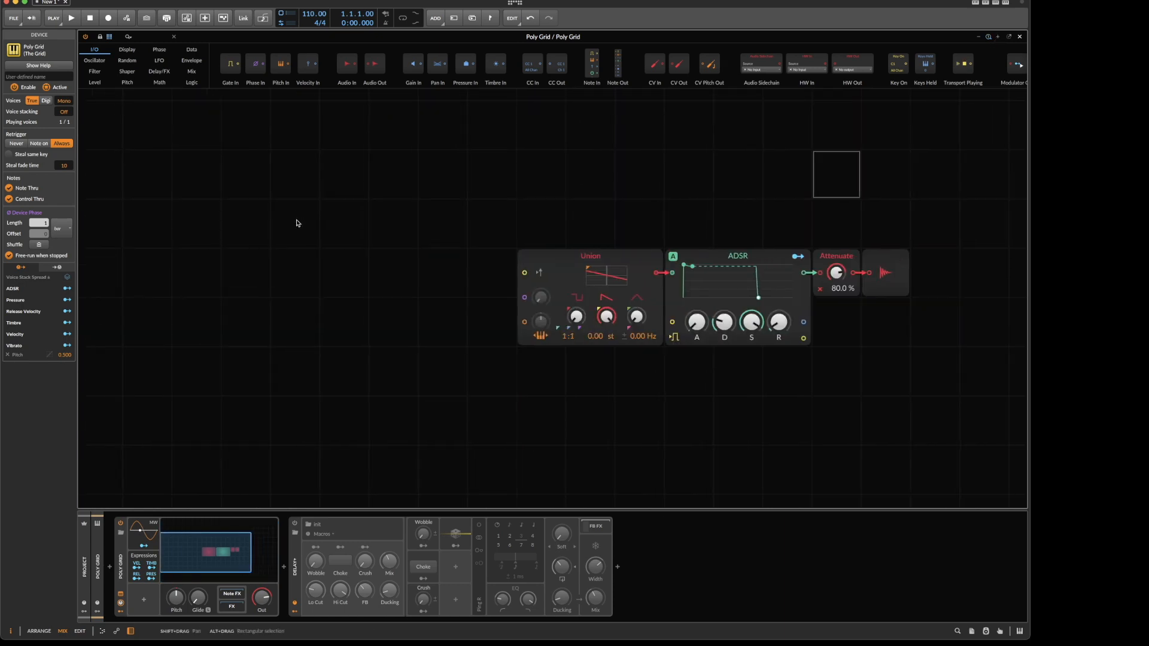
pyautogui.click(481, 281)
pyautogui.rightClick(476, 260)
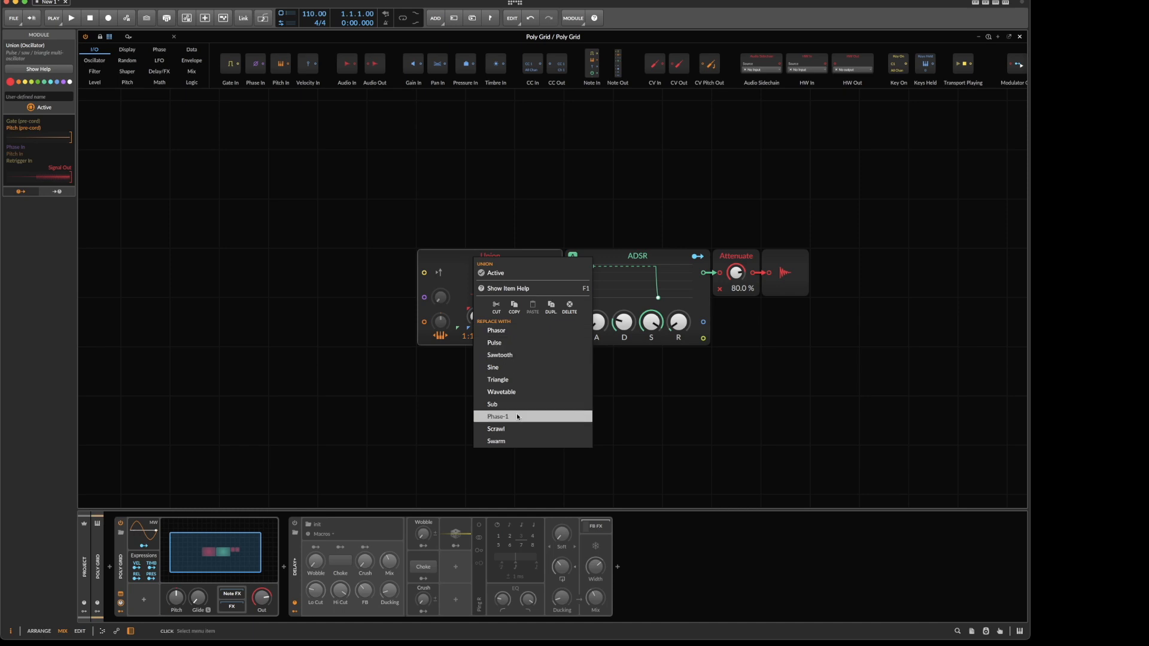
pyautogui.click(511, 397)
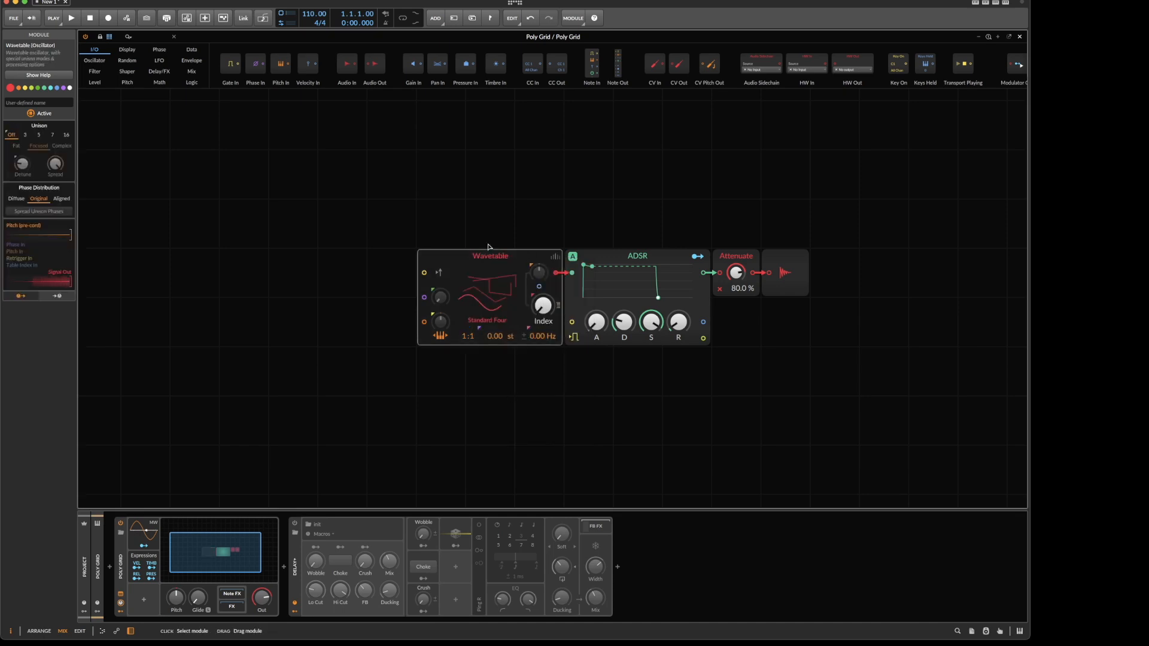
# Switch to Firefox and view the WaveEdit Online wavetable library and its web address.
pyautogui.moveTo(508, 639)
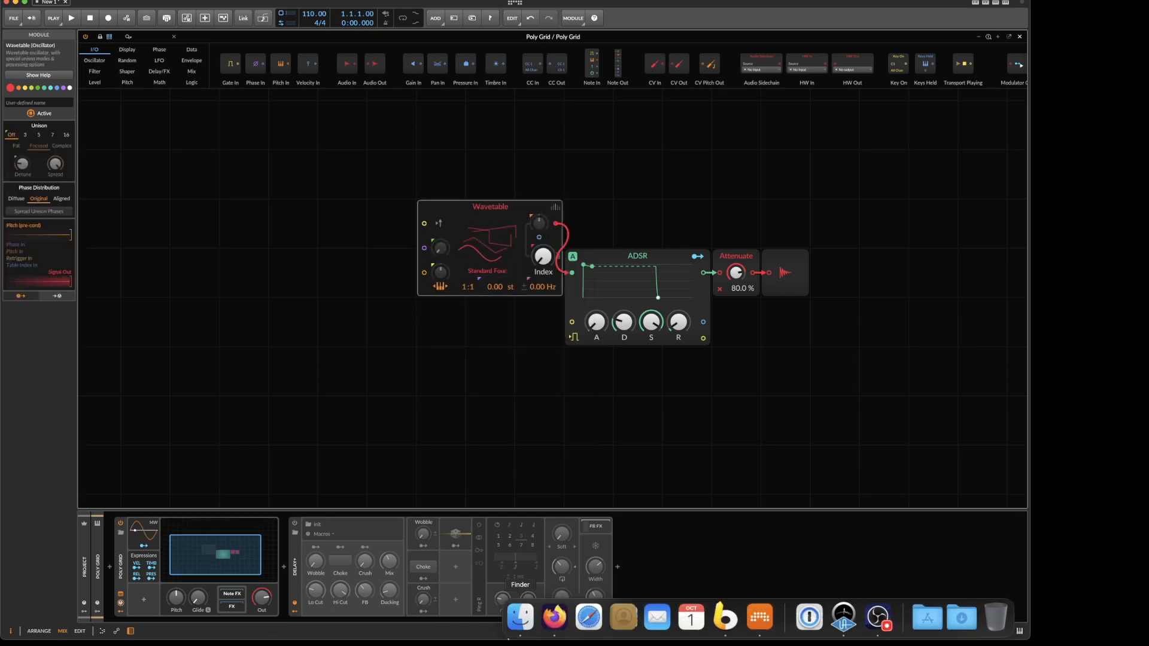
pyautogui.click(554, 616)
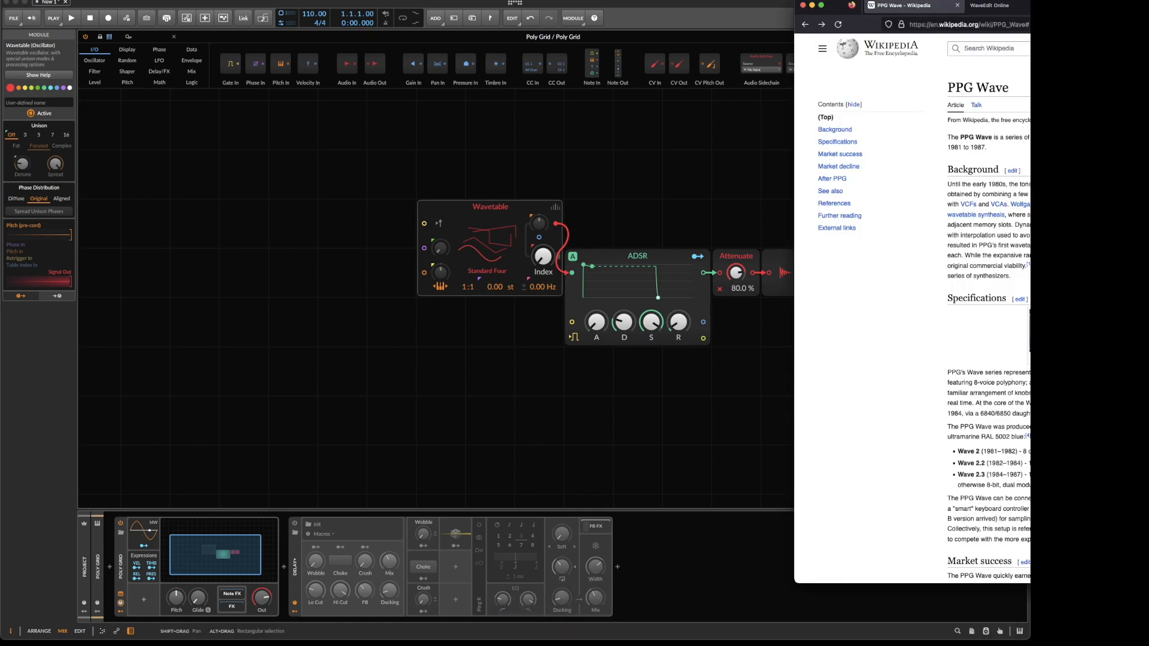
pyautogui.moveTo(835, 9); pyautogui.dragTo(663, 8)
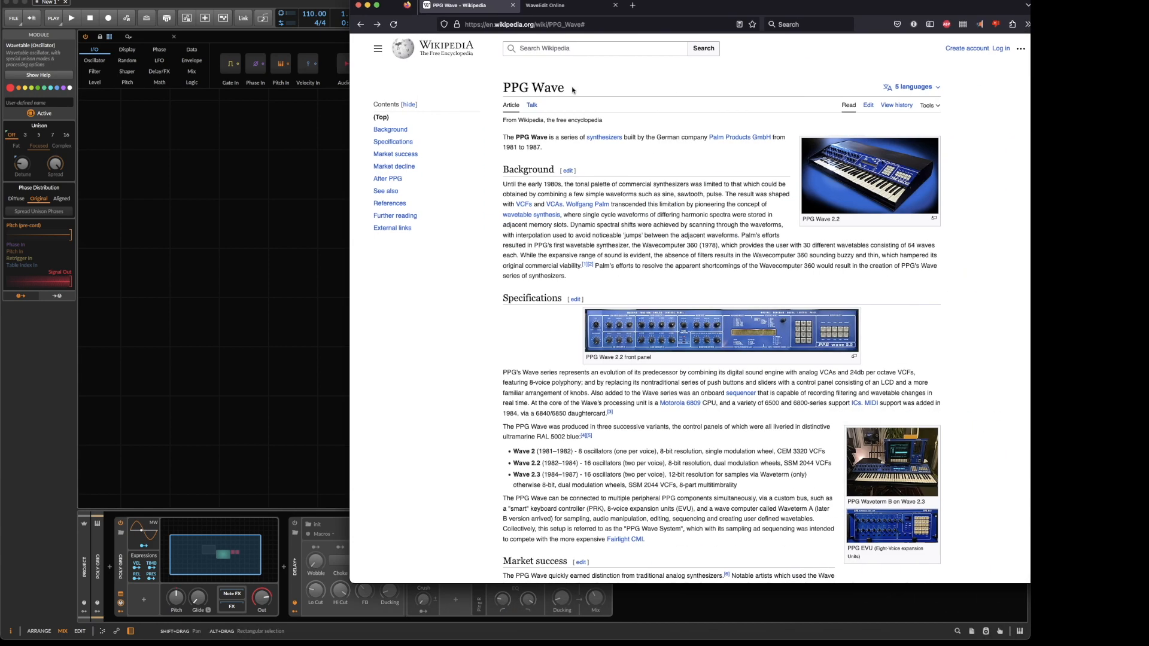
pyautogui.click(558, 9)
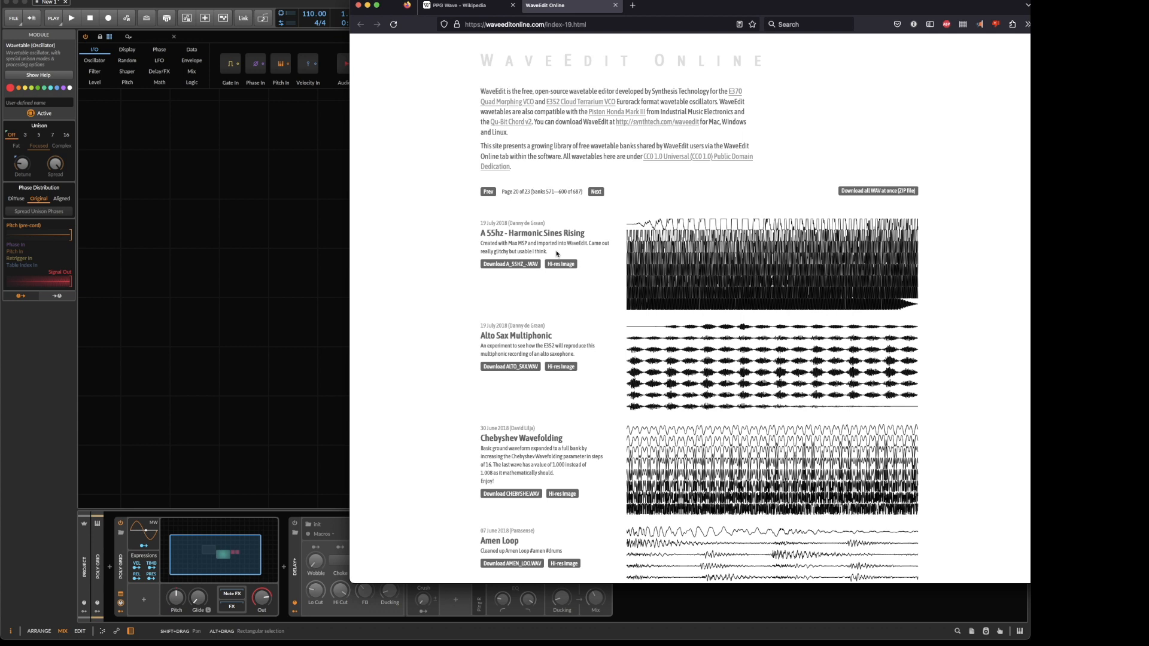
pyautogui.click(496, 26)
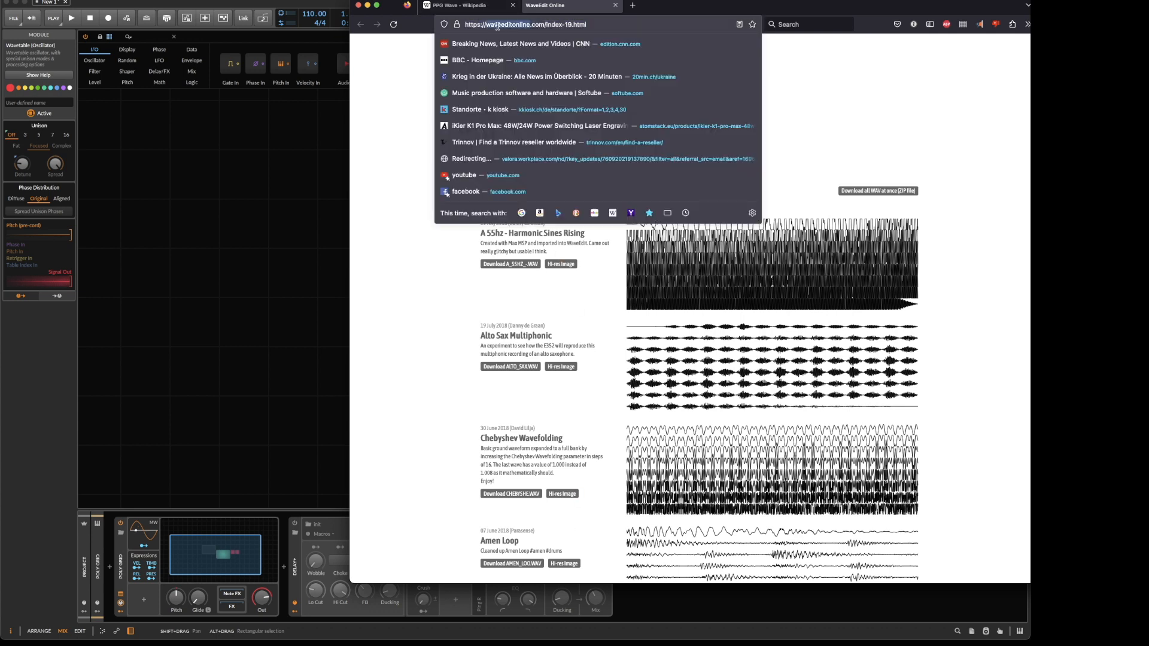
pyautogui.moveTo(521, 23); pyautogui.dragTo(531, 25)
pyautogui.click(393, 313)
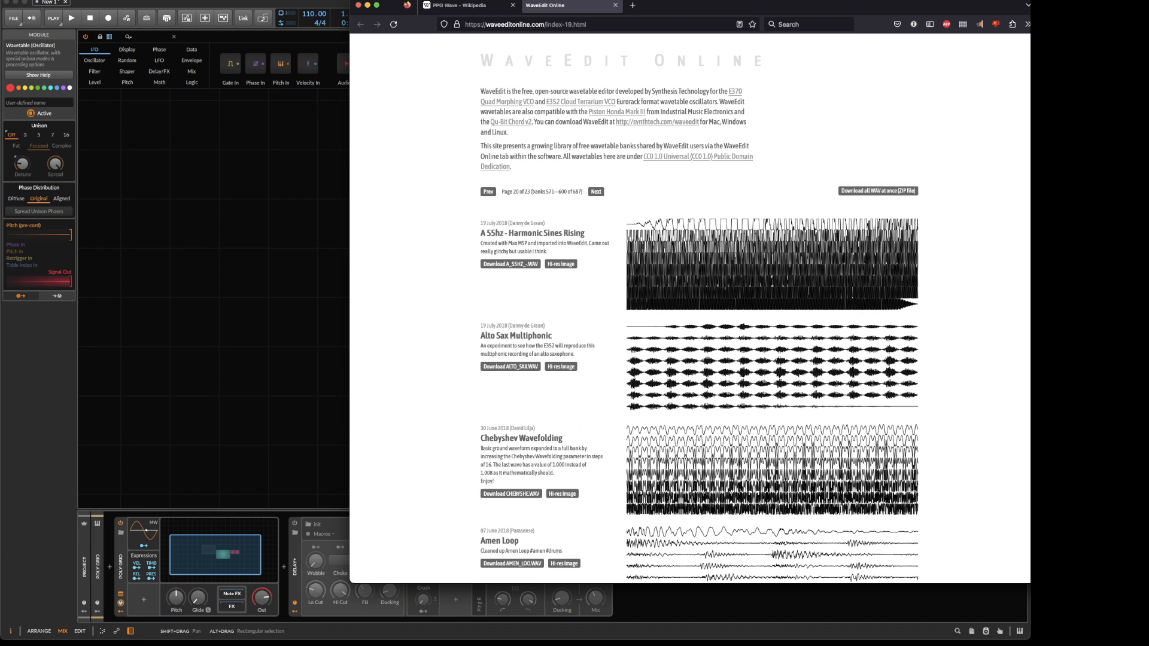
pyautogui.moveTo(796, 5); pyautogui.dragTo(982, 4)
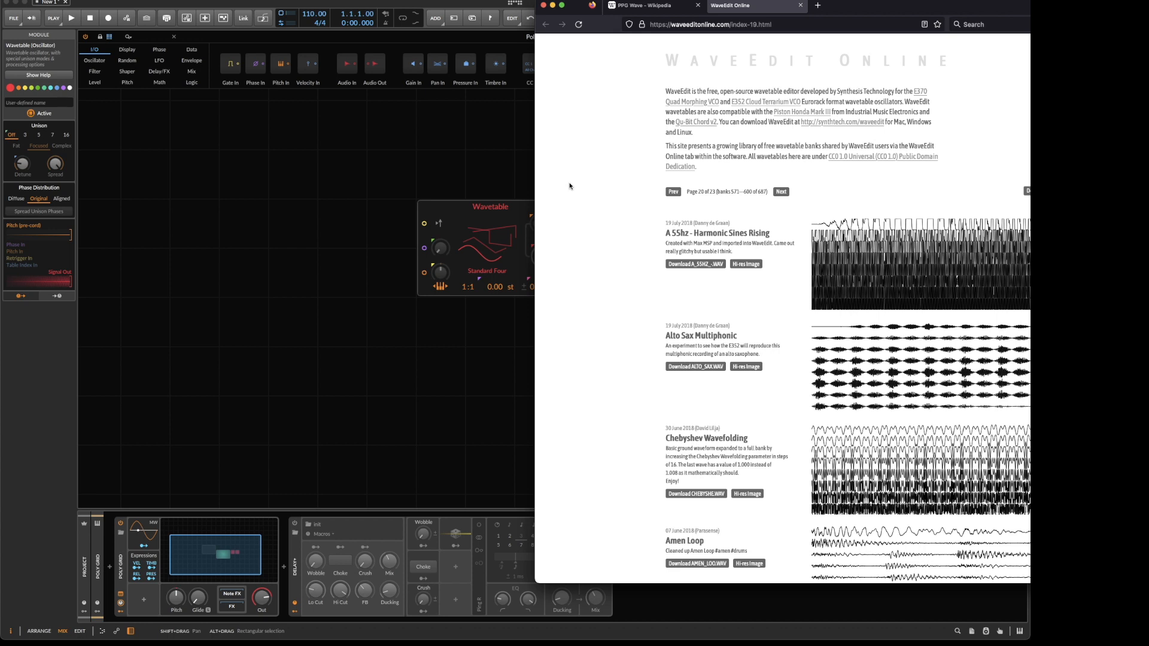
# Open the wavetable browser for the Wavetable module's Standard Four table and widen the Bitwig Studio window.
pyautogui.click(505, 224)
pyautogui.click(498, 233)
pyautogui.moveTo(416, 302); pyautogui.dragTo(367, 133)
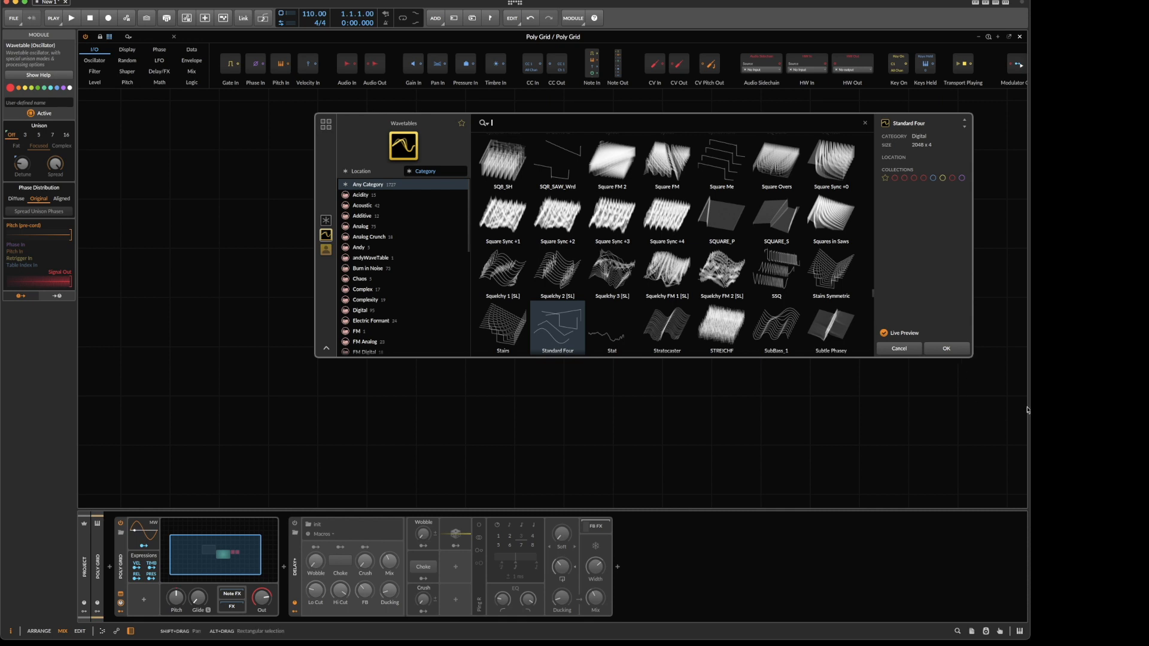
pyautogui.moveTo(1029, 406); pyautogui.dragTo(1145, 405)
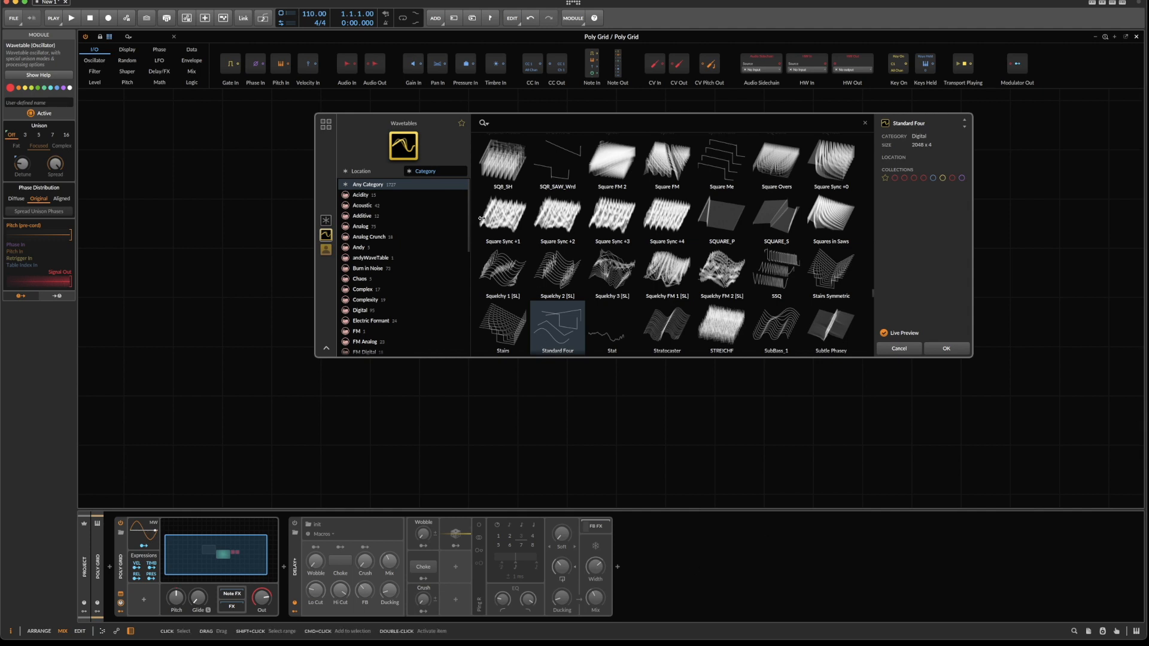
# Examine the wavetable browser's categories and its options for importing wavetables.
pyautogui.scroll(-10, 433, 323)
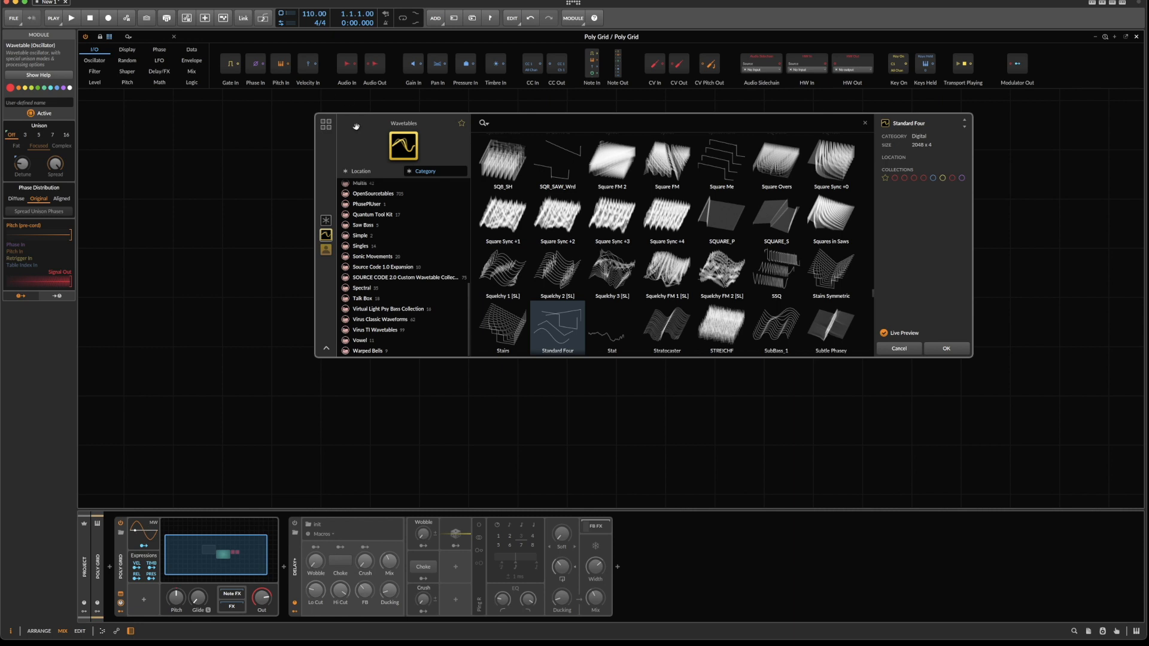
pyautogui.click(326, 220)
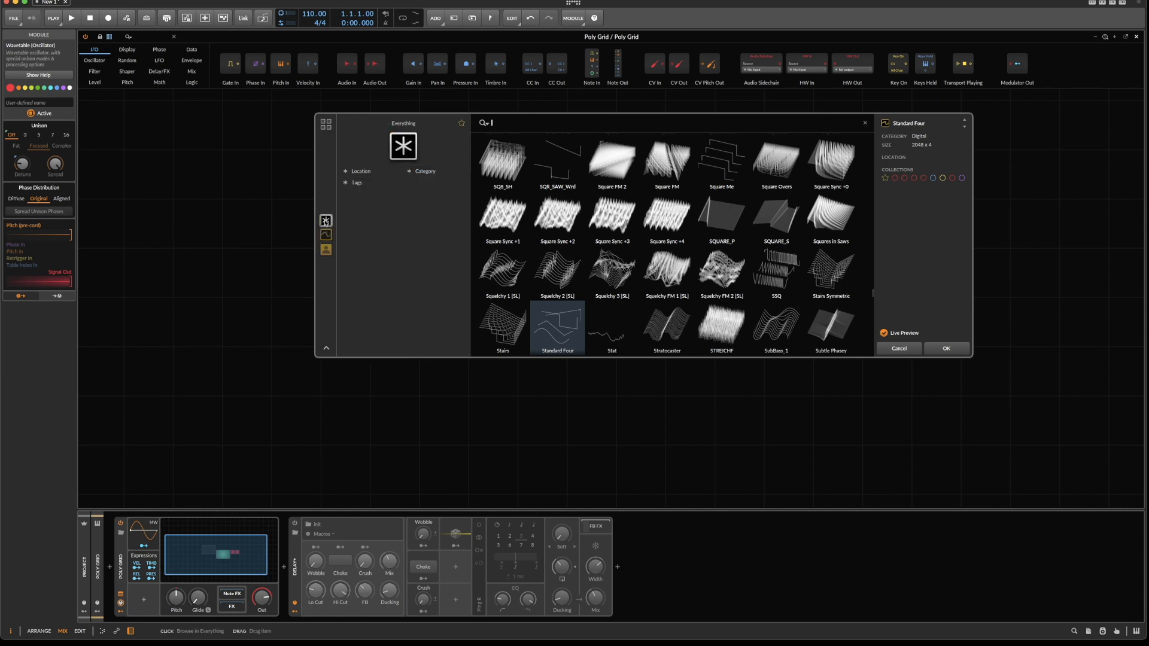
pyautogui.click(423, 172)
pyautogui.rightClick(393, 242)
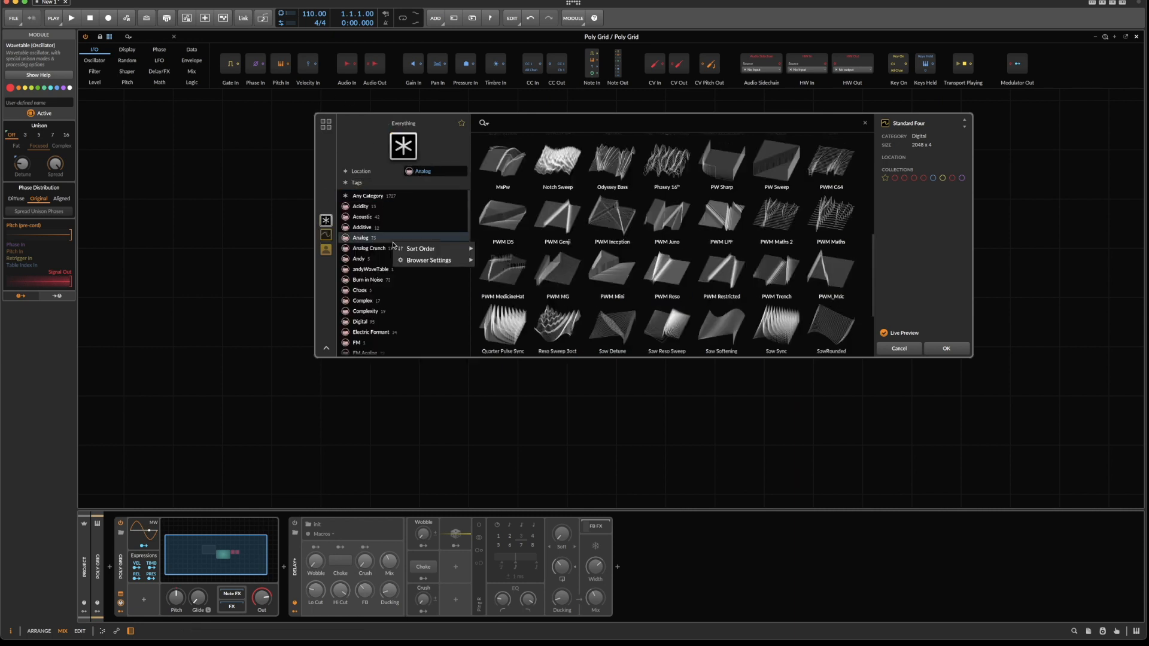
pyautogui.click(377, 145)
pyautogui.rightClick(367, 137)
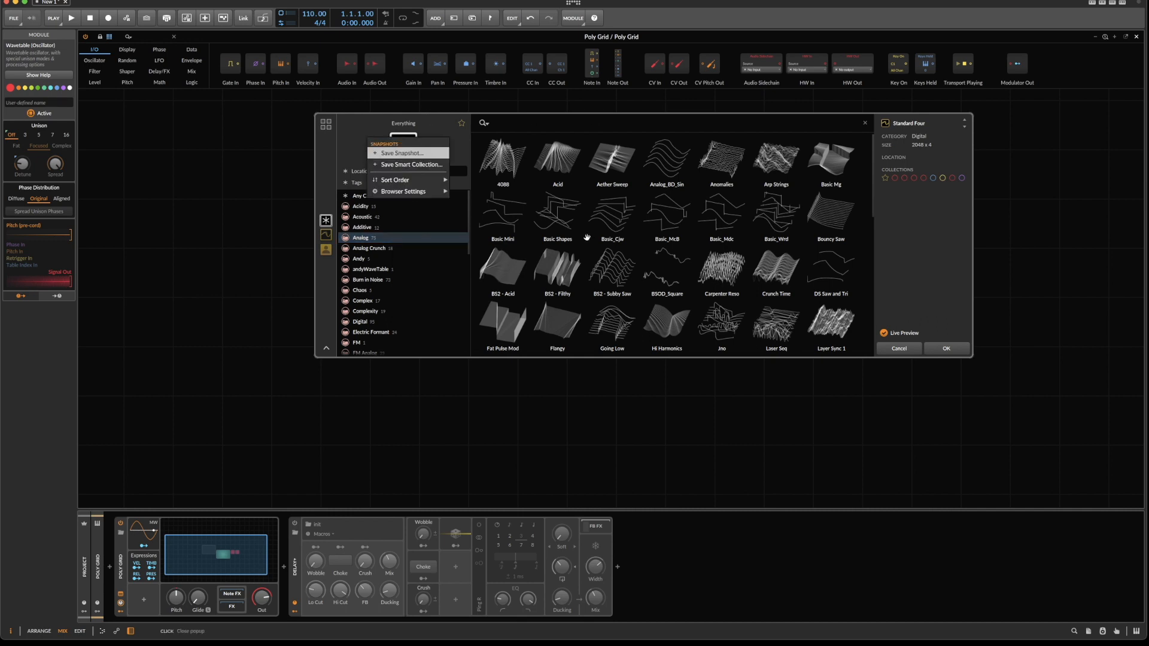
pyautogui.click(357, 148)
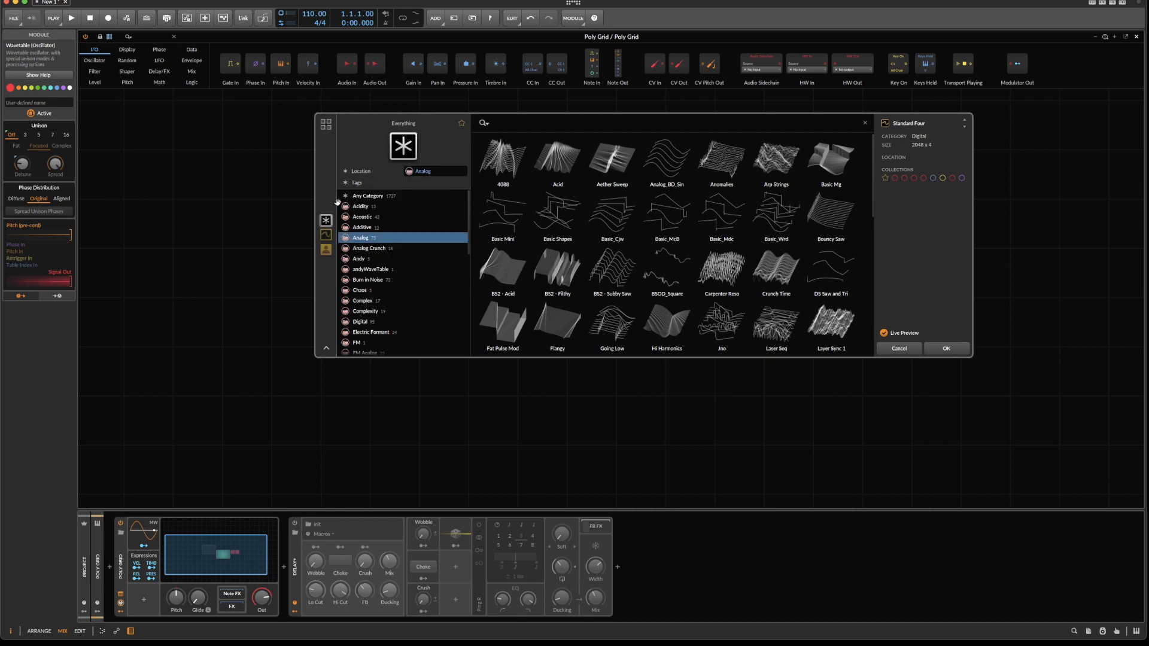
pyautogui.click(326, 235)
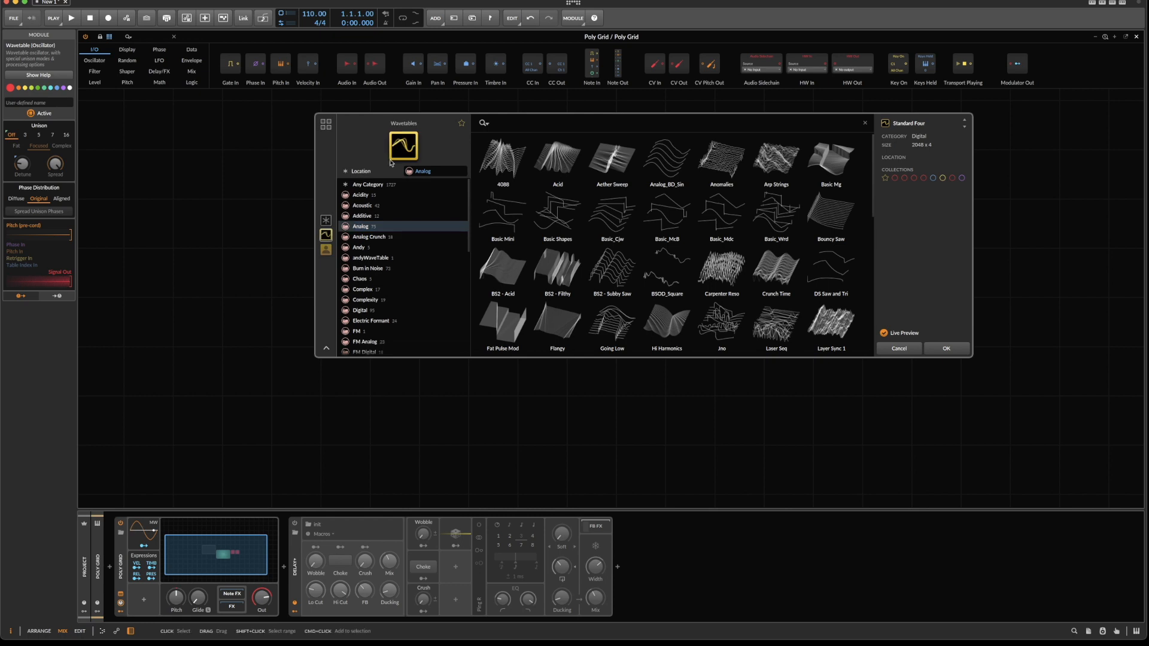
pyautogui.click(372, 151)
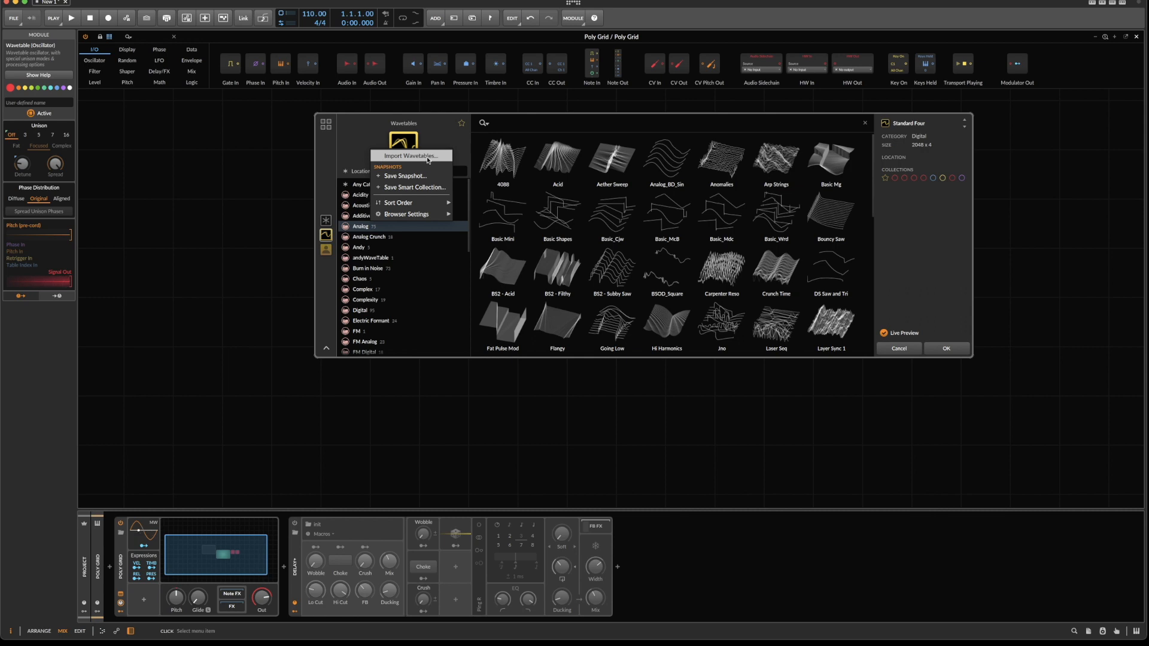
pyautogui.click(366, 146)
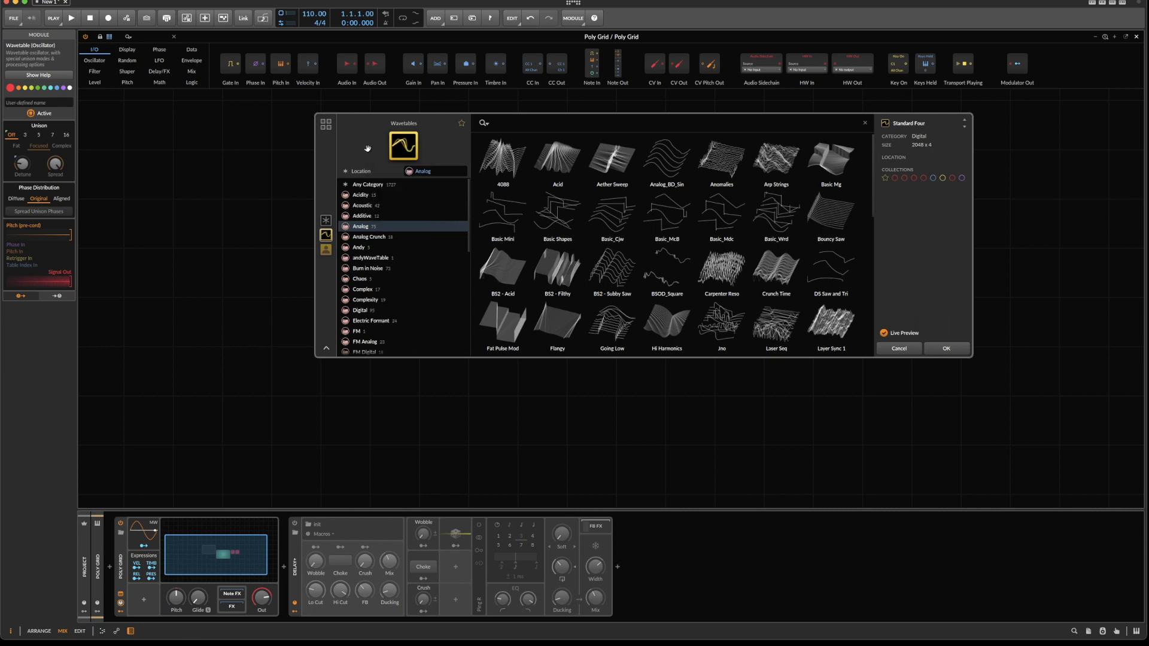
# Load the PPG_WA09 wavetable from the OpenSourcetables category into the Wavetable oscillator.
pyautogui.scroll(-10, 367, 258)
pyautogui.scroll(3, 418, 318)
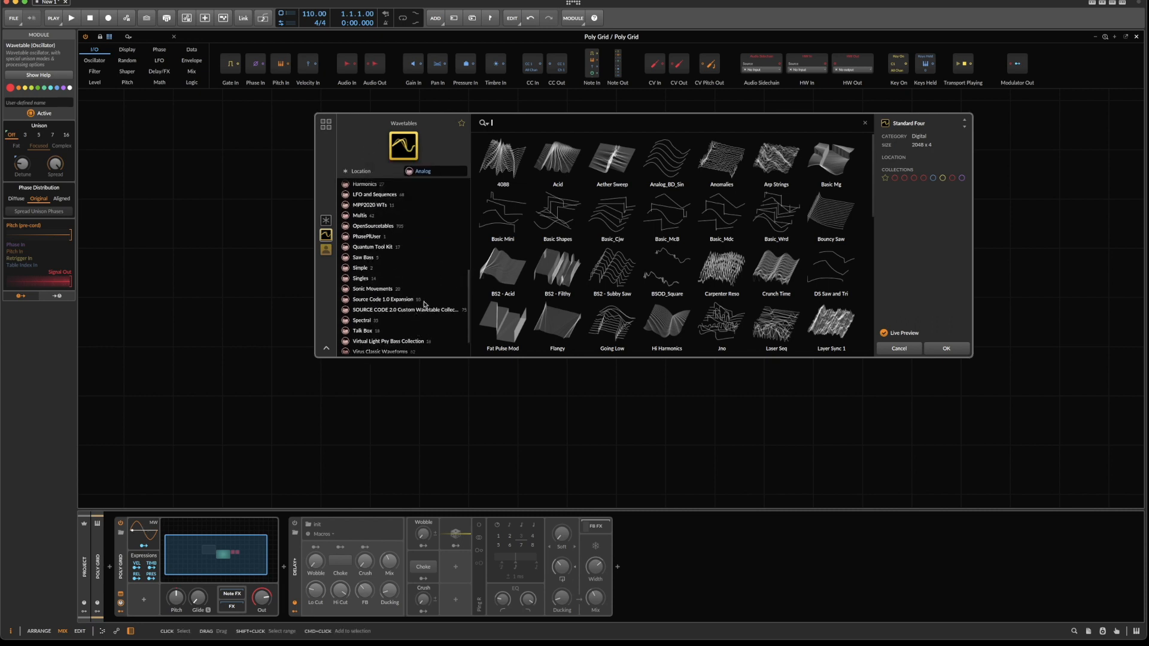
pyautogui.click(388, 226)
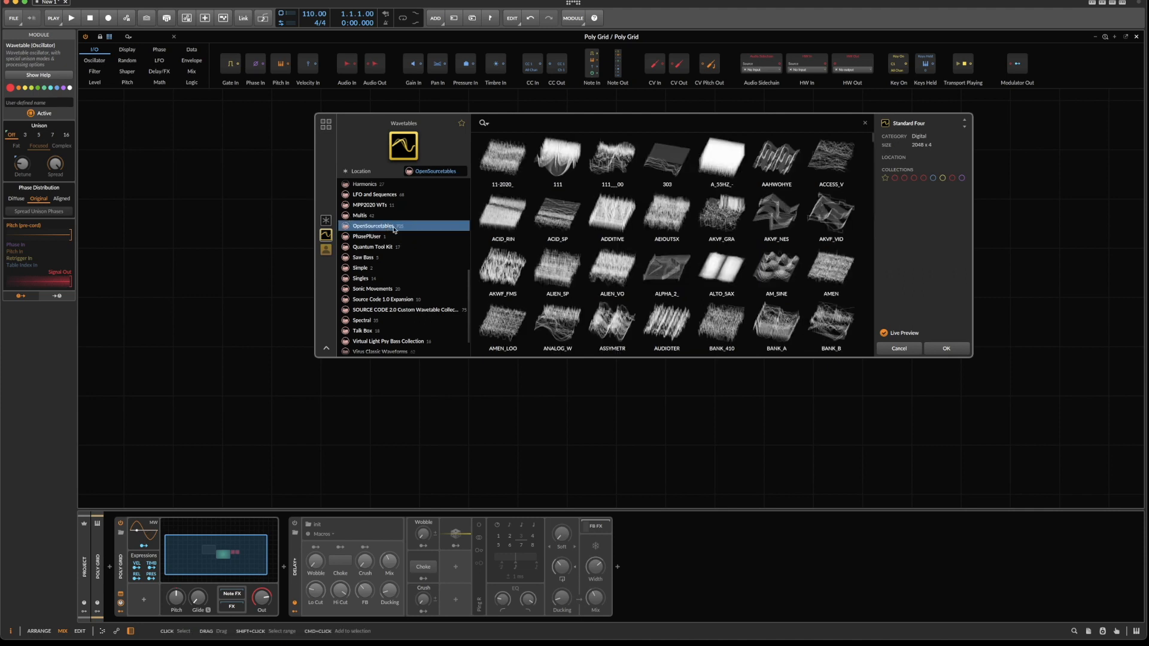
pyautogui.scroll(-5, 821, 213)
pyautogui.scroll(-10, 822, 213)
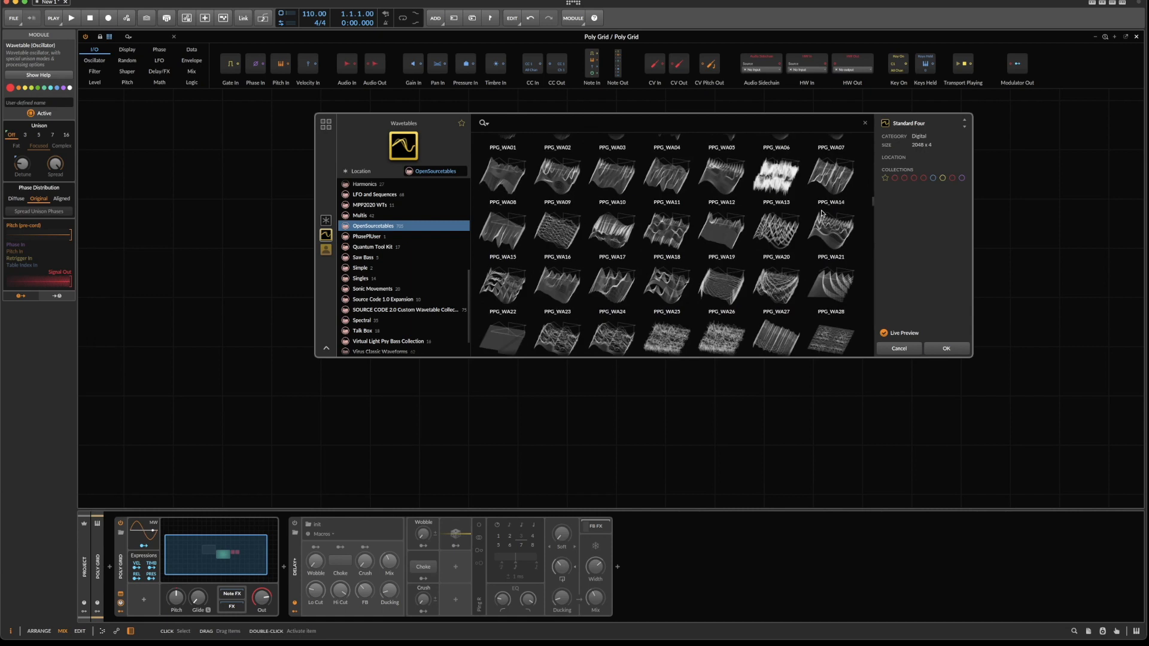
pyautogui.scroll(5, 822, 214)
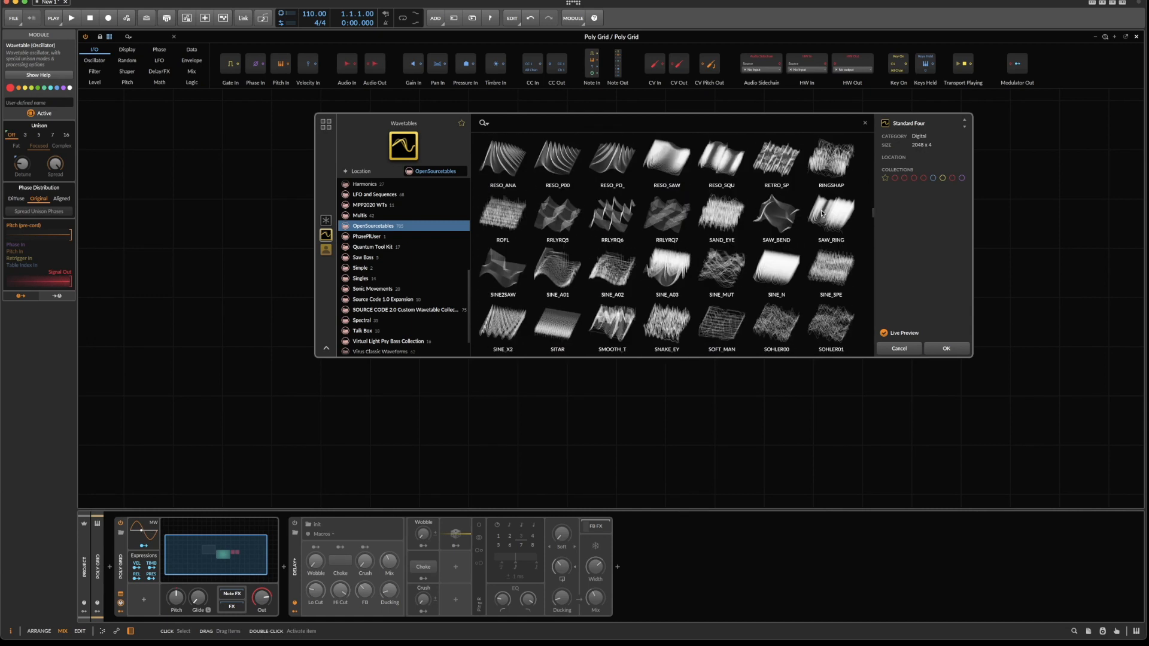
pyautogui.scroll(1, 821, 213)
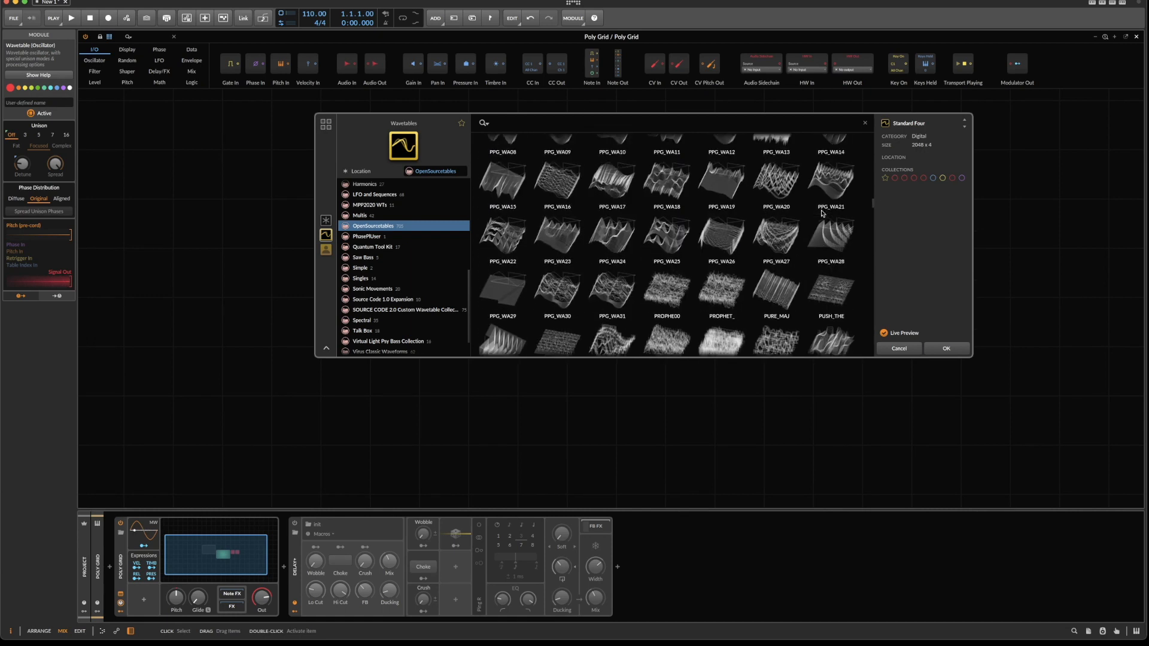
pyautogui.scroll(2, 821, 214)
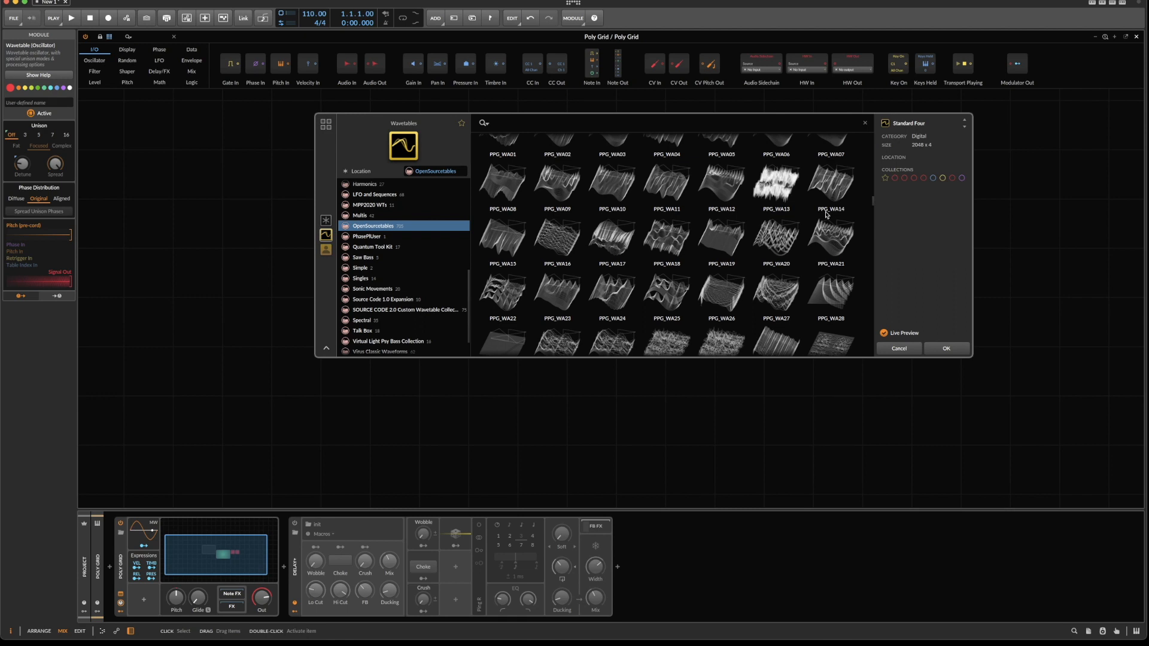
pyautogui.click(553, 195)
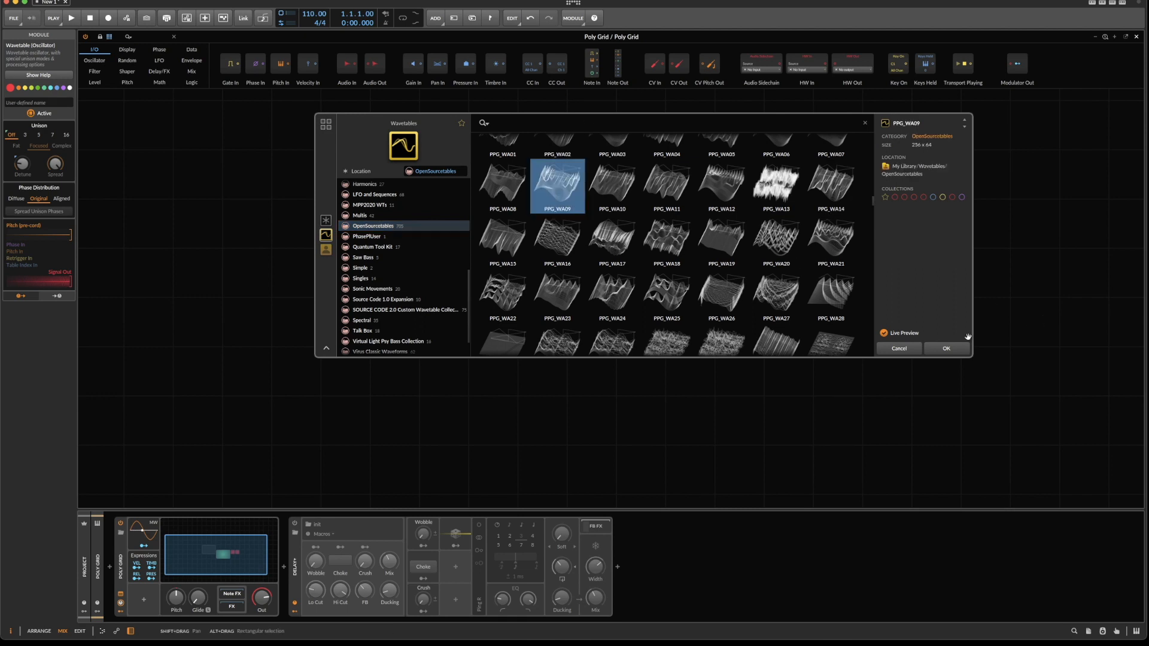
pyautogui.click(946, 348)
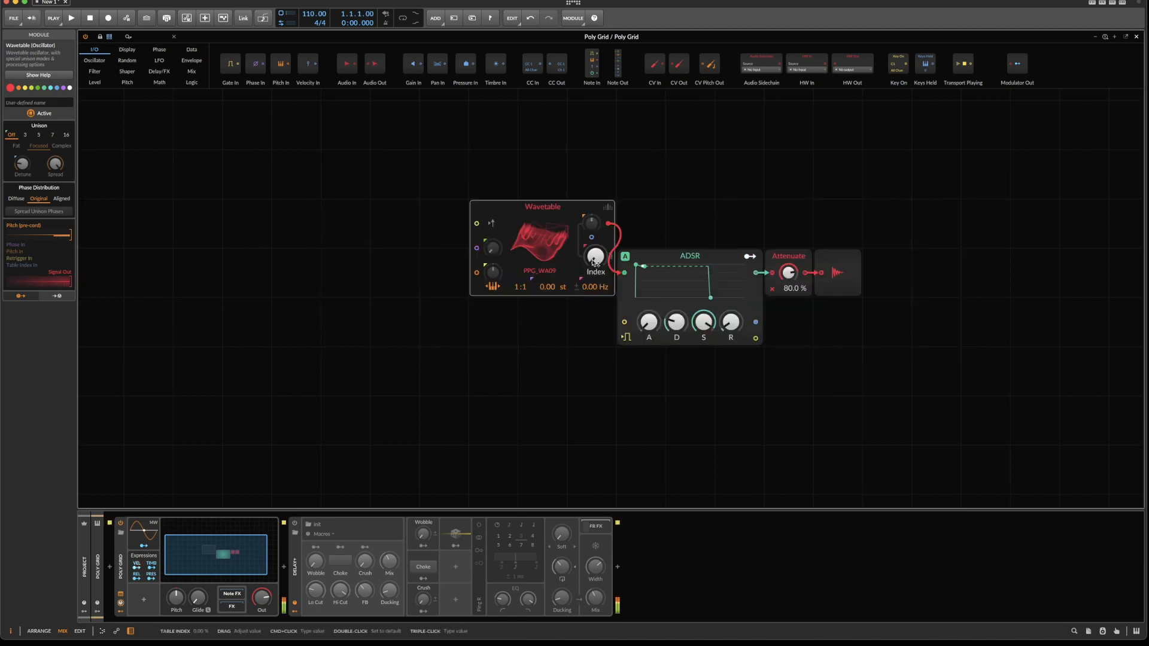
# Raise the Wavetable's Index and move the ADSR, Attenuate and output modules up level with the oscillator.
pyautogui.moveTo(595, 262)
pyautogui.mouseDown()
pyautogui.moveTo(594, 207)
pyautogui.moveTo(594, 256)
pyautogui.mouseUp()
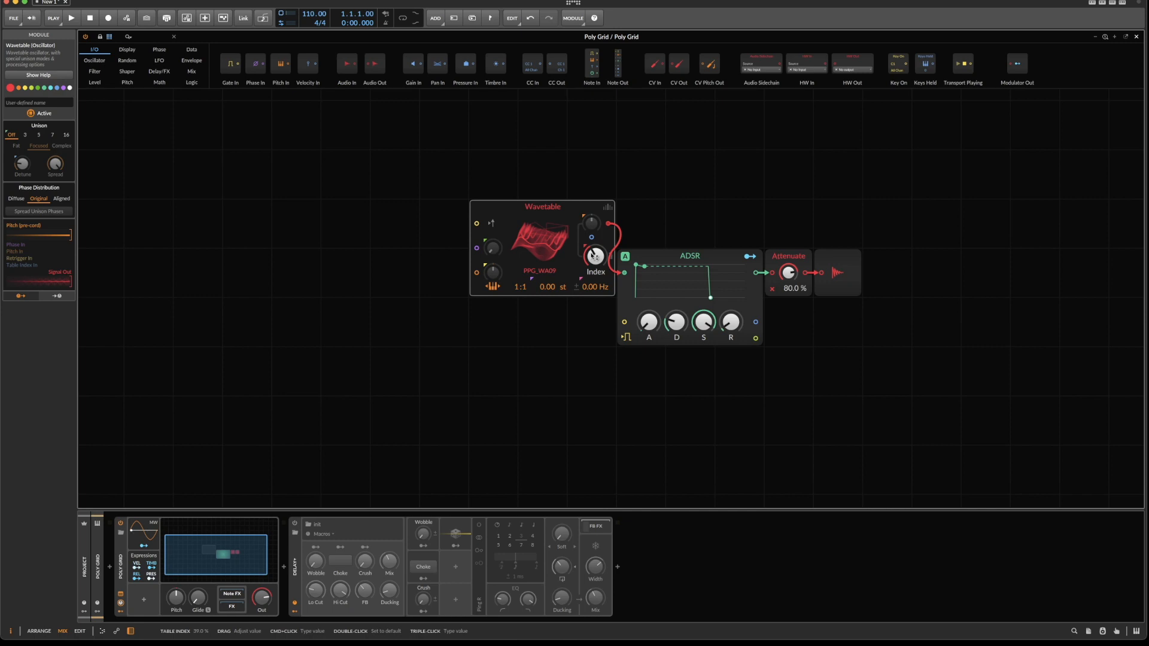
pyautogui.moveTo(680, 210); pyautogui.dragTo(950, 370)
pyautogui.moveTo(732, 258); pyautogui.dragTo(739, 218)
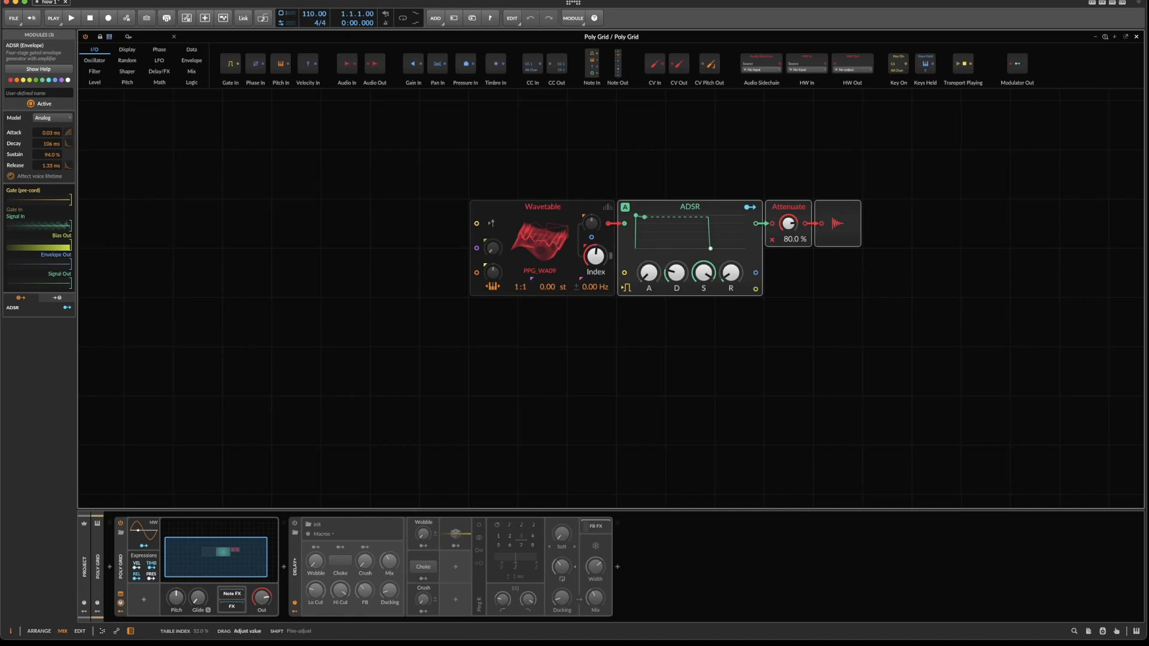
# Sweep the Wavetable's Index knob to audition different positions in the PPG_WA09 table.
pyautogui.moveTo(595, 256)
pyautogui.mouseDown()
pyautogui.moveTo(595, 276)
pyautogui.moveTo(595, 262)
pyautogui.mouseUp()
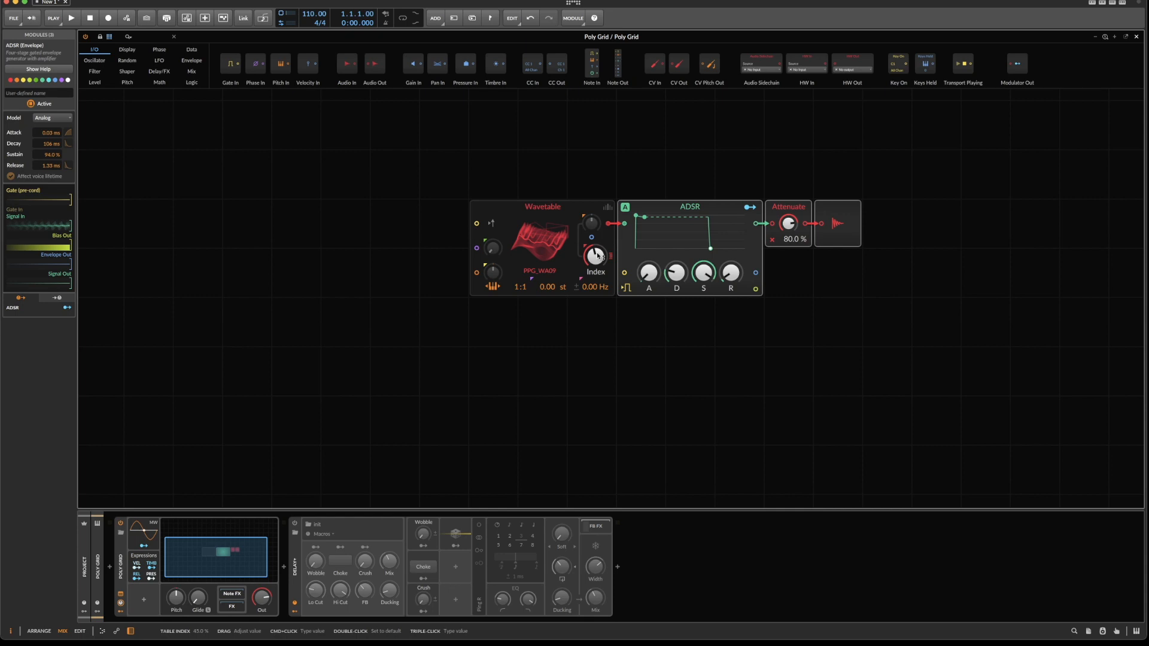
pyautogui.moveTo(598, 256)
pyautogui.mouseDown()
pyautogui.moveTo(598, 272)
pyautogui.moveTo(598, 252)
pyautogui.mouseUp()
pyautogui.scroll(-2, 619, 230)
pyautogui.scroll(1, 619, 230)
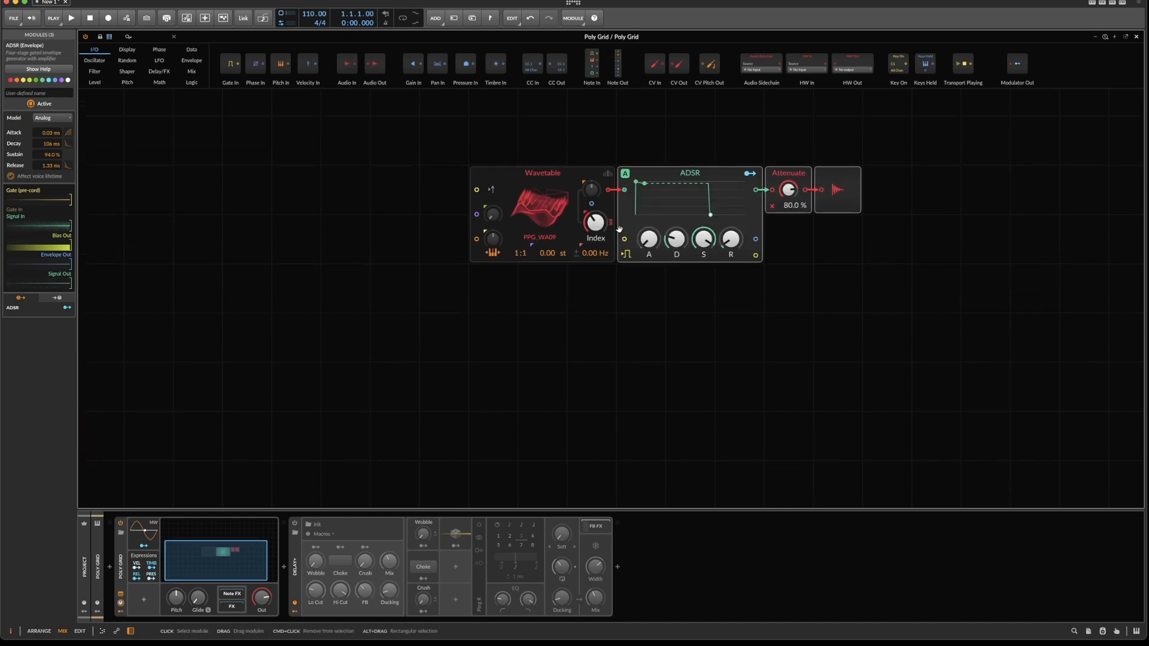
# Replace the oscillator's wavetable with FPXF - Acid Lifters from the Acidity category.
pyautogui.click(539, 204)
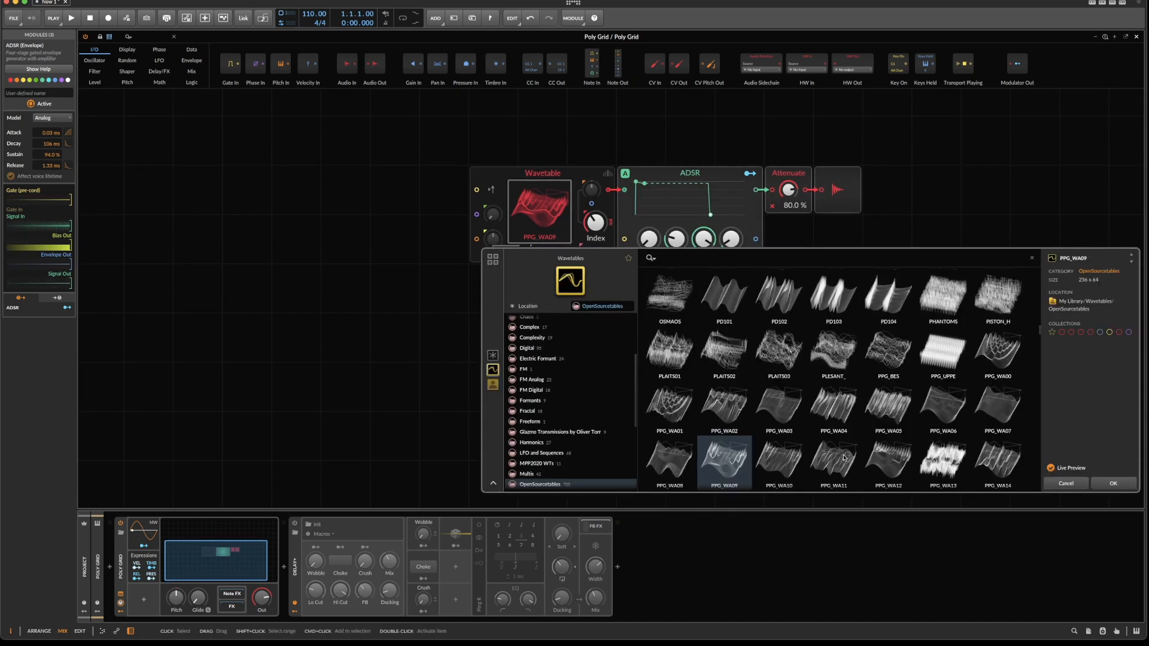
pyautogui.scroll(5, 545, 329)
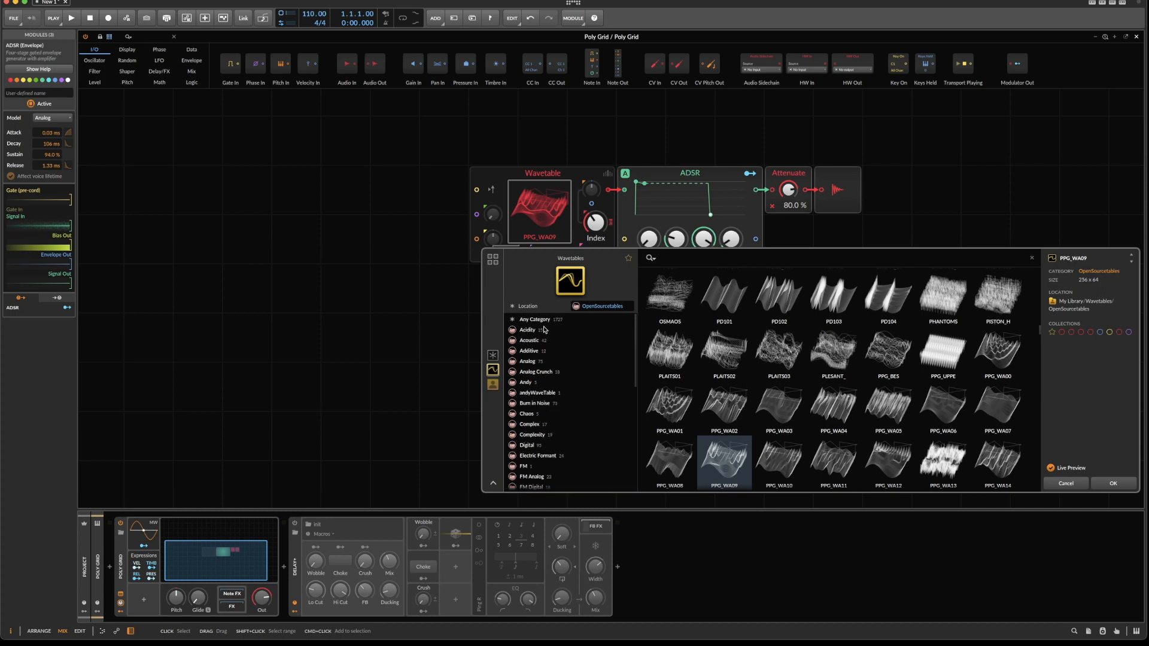
pyautogui.click(545, 329)
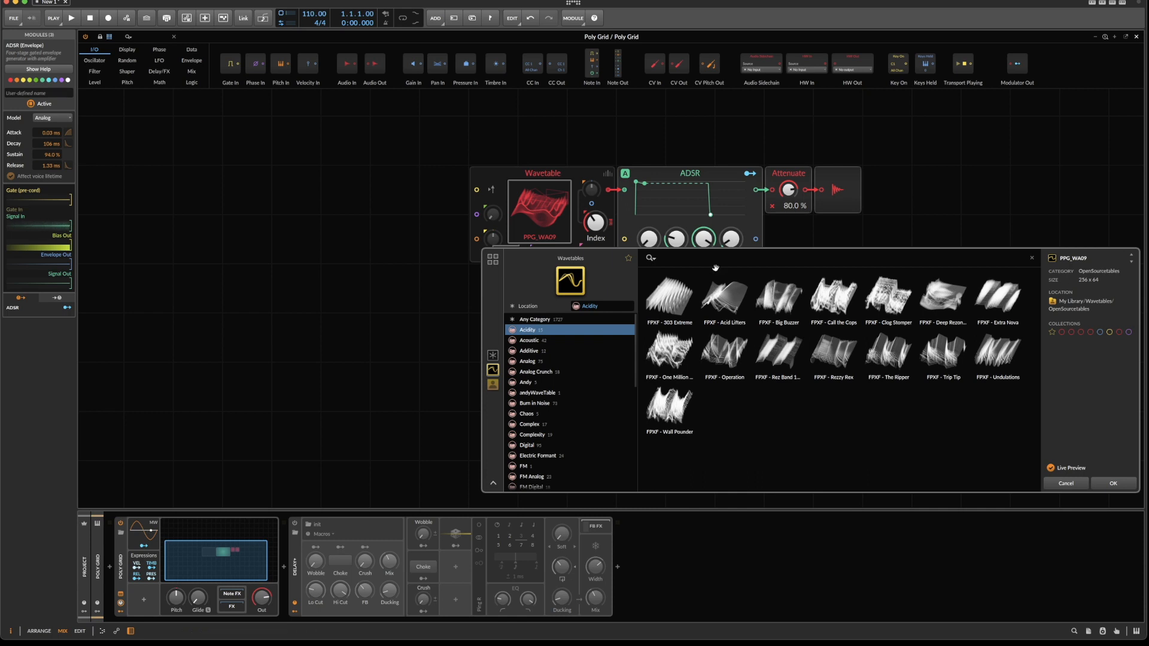
pyautogui.click(731, 306)
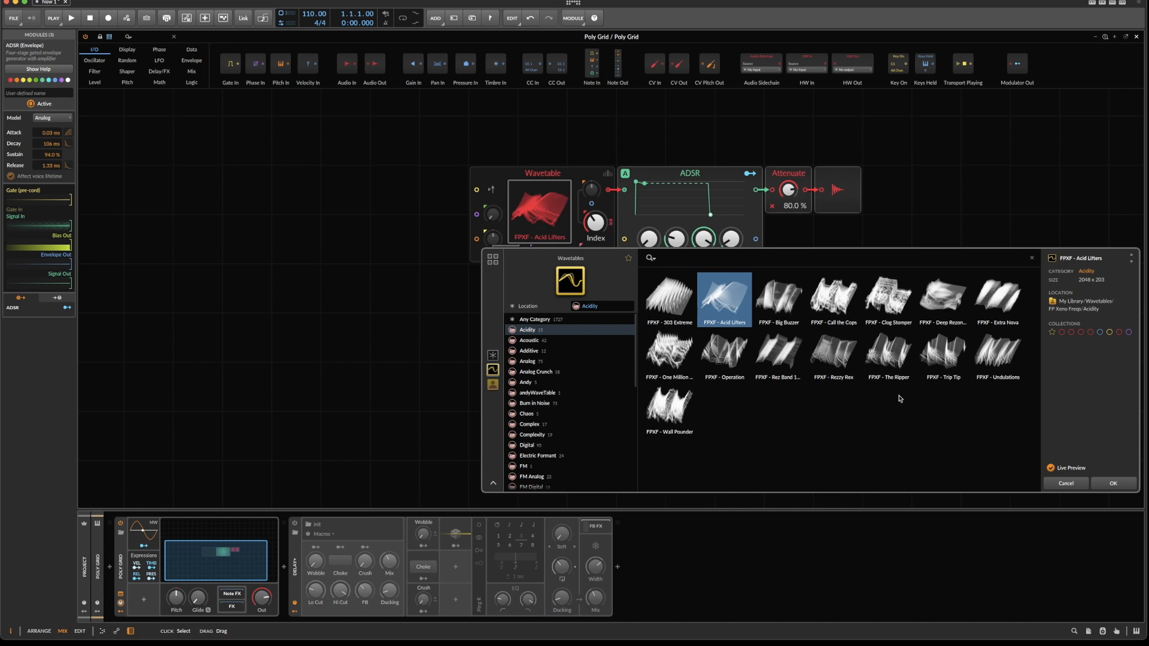
pyautogui.click(1113, 484)
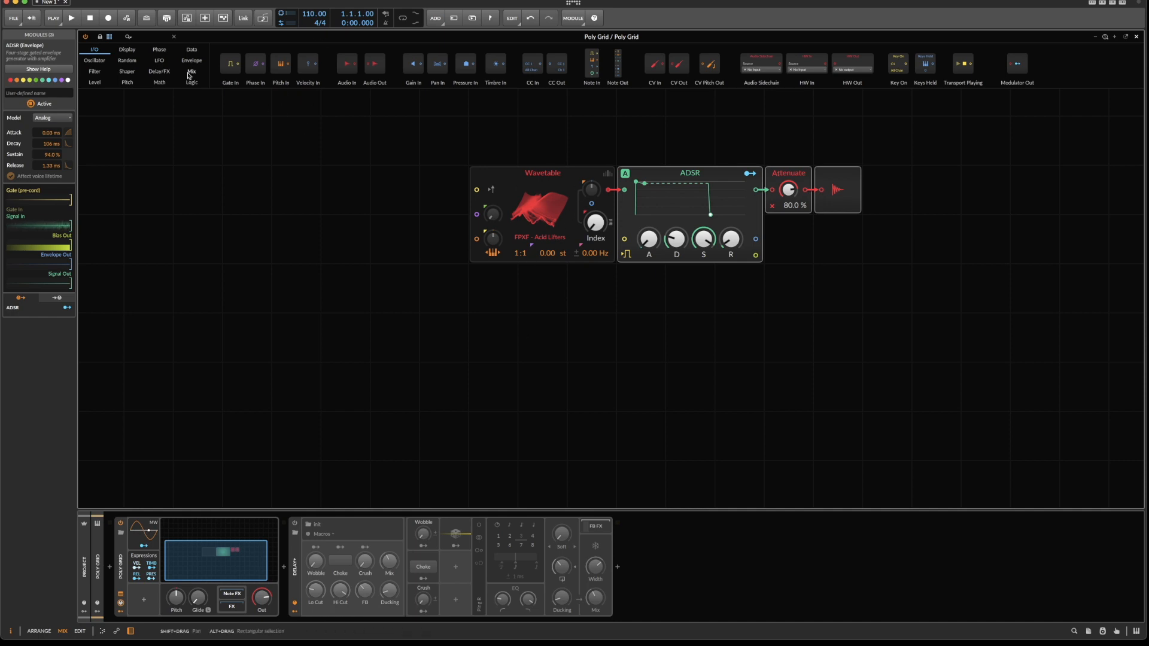
pyautogui.click(190, 50)
pyautogui.rightClick(422, 217)
pyautogui.click(489, 351)
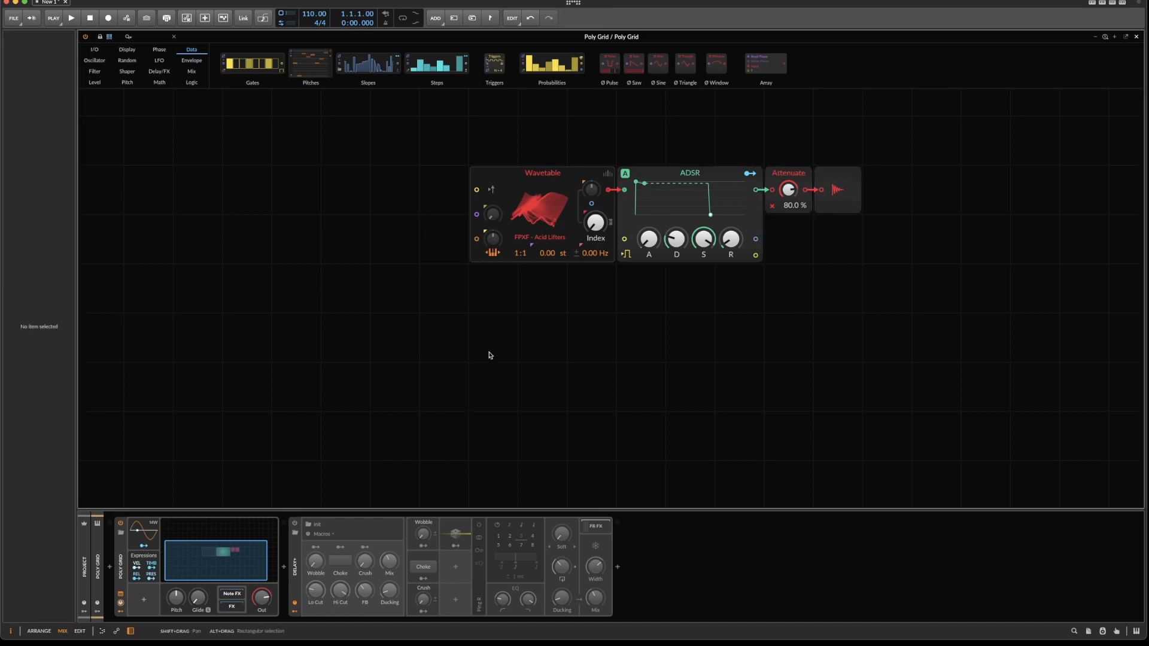
pyautogui.rightClick(381, 243)
pyautogui.moveTo(413, 278)
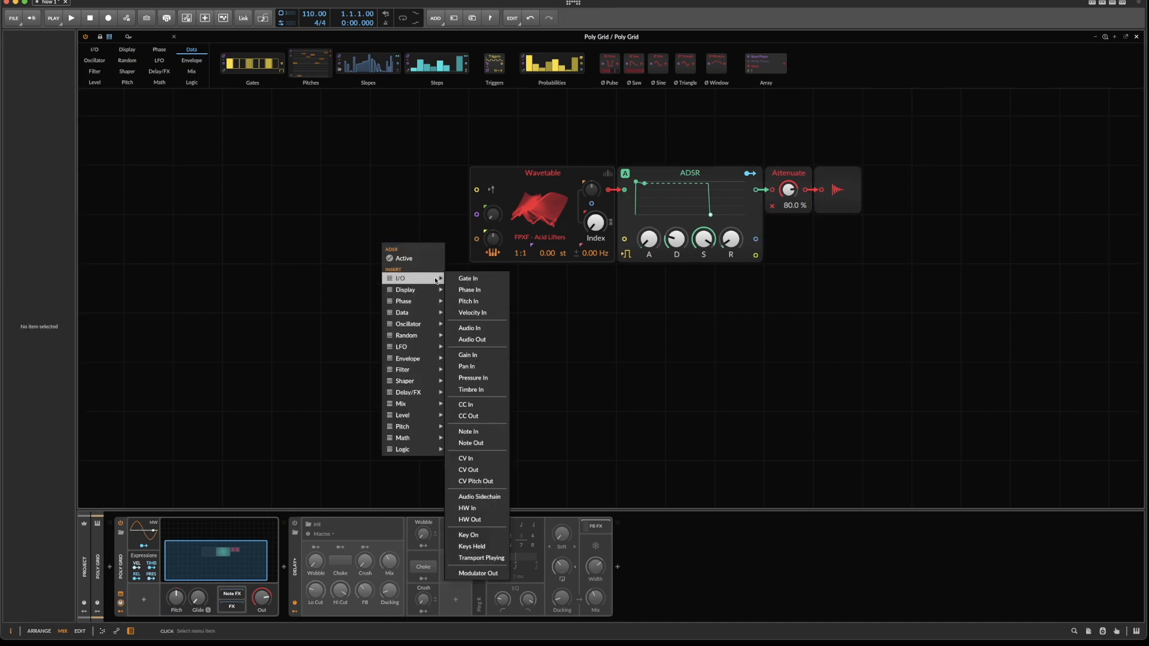
pyautogui.click(478, 573)
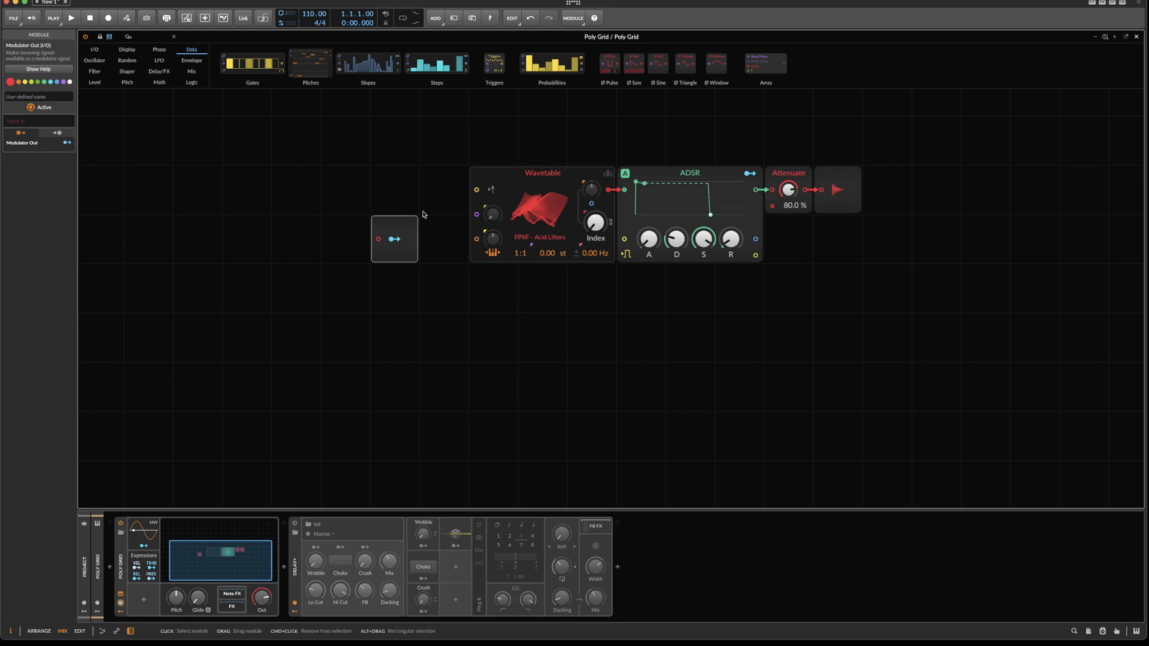
pyautogui.press('Delete')
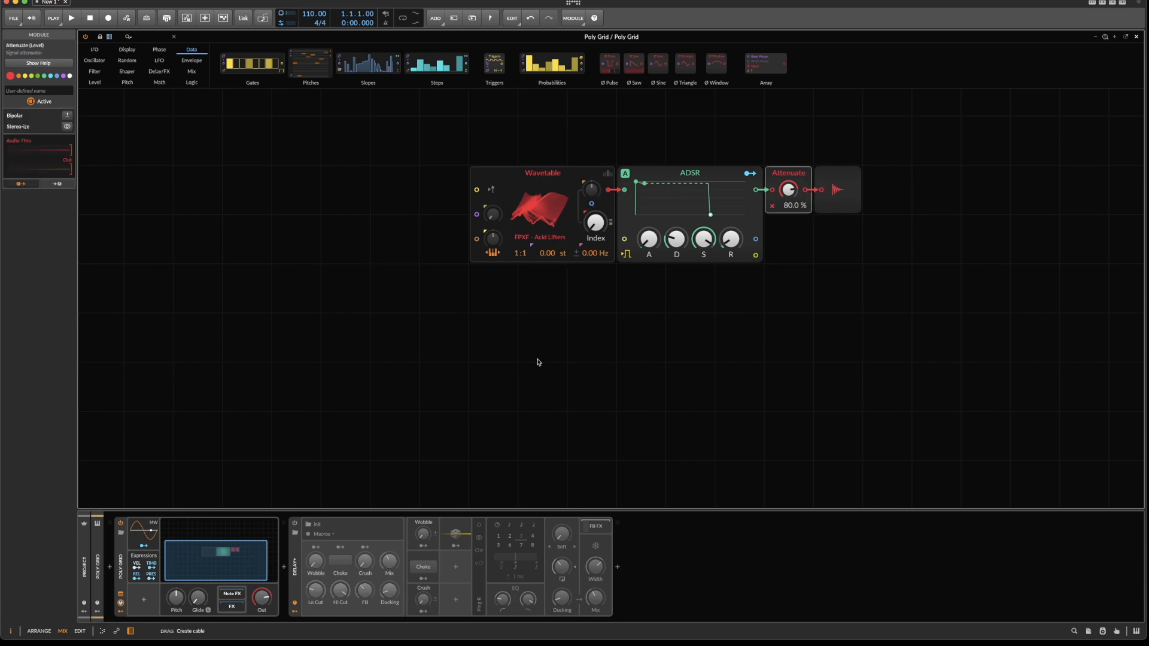
# Insert a Value module from the Level category and place it directly under the middle of the Wavetable oscillator.
pyautogui.rightClick(475, 296)
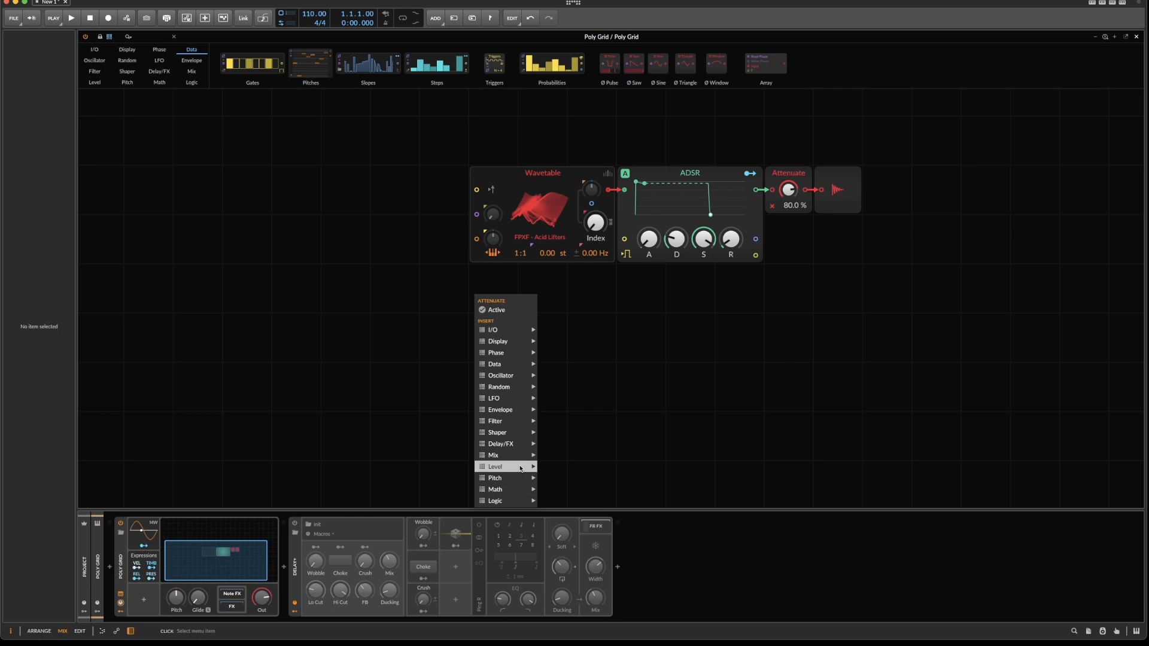
pyautogui.moveTo(521, 469)
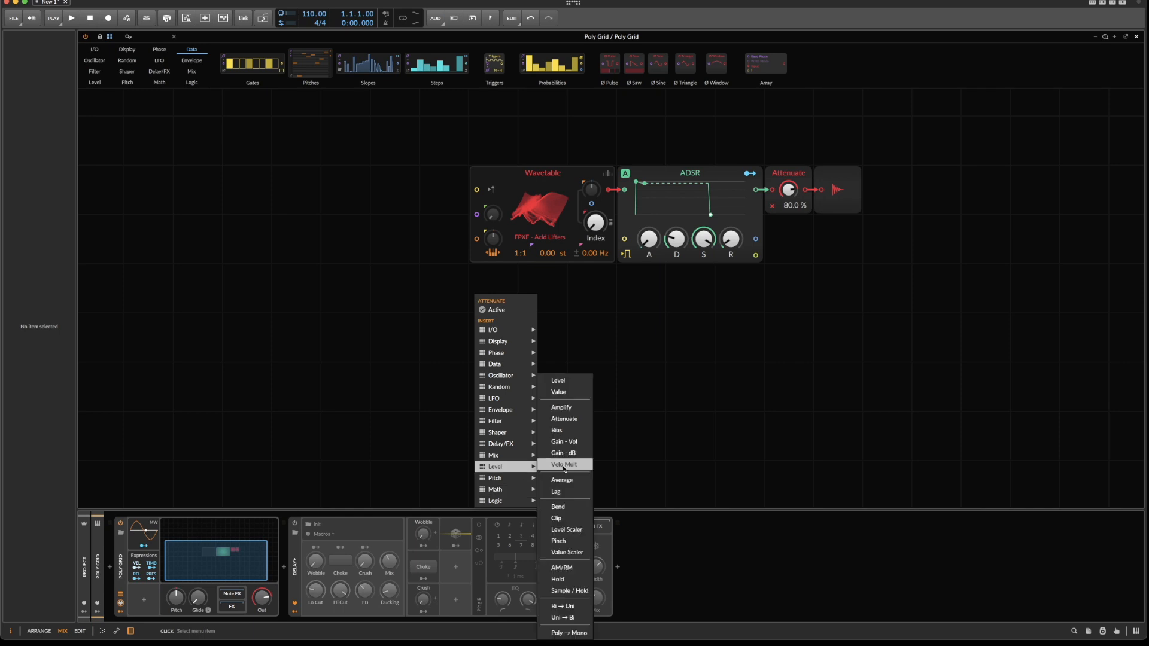
pyautogui.click(578, 399)
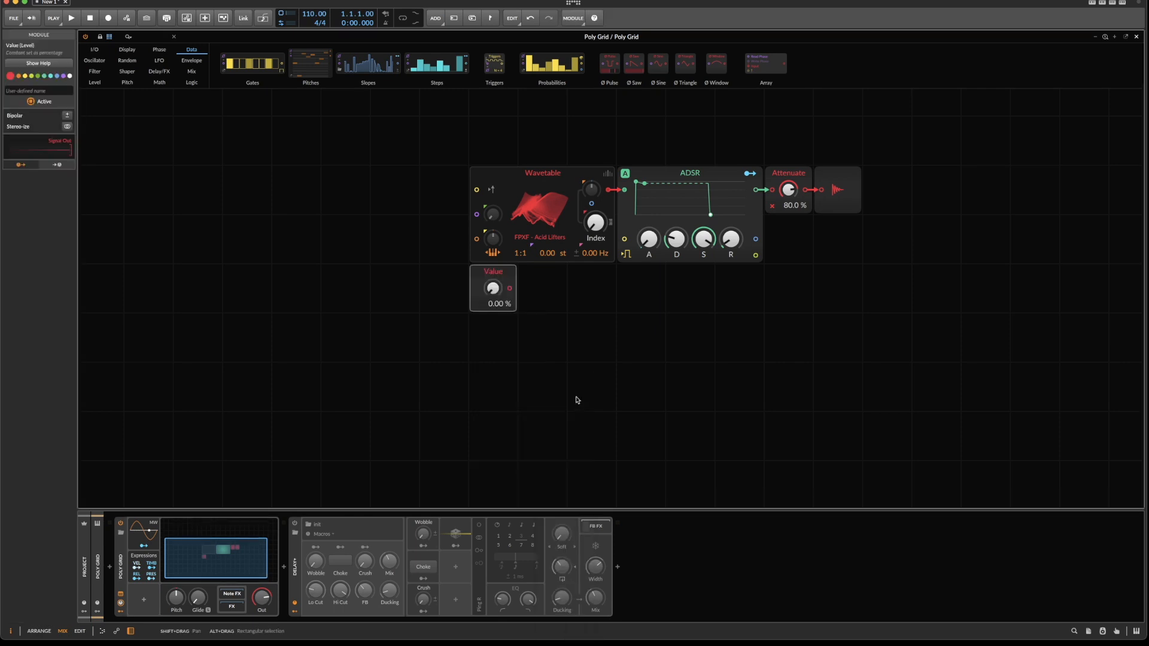
pyautogui.moveTo(512, 296); pyautogui.dragTo(563, 296)
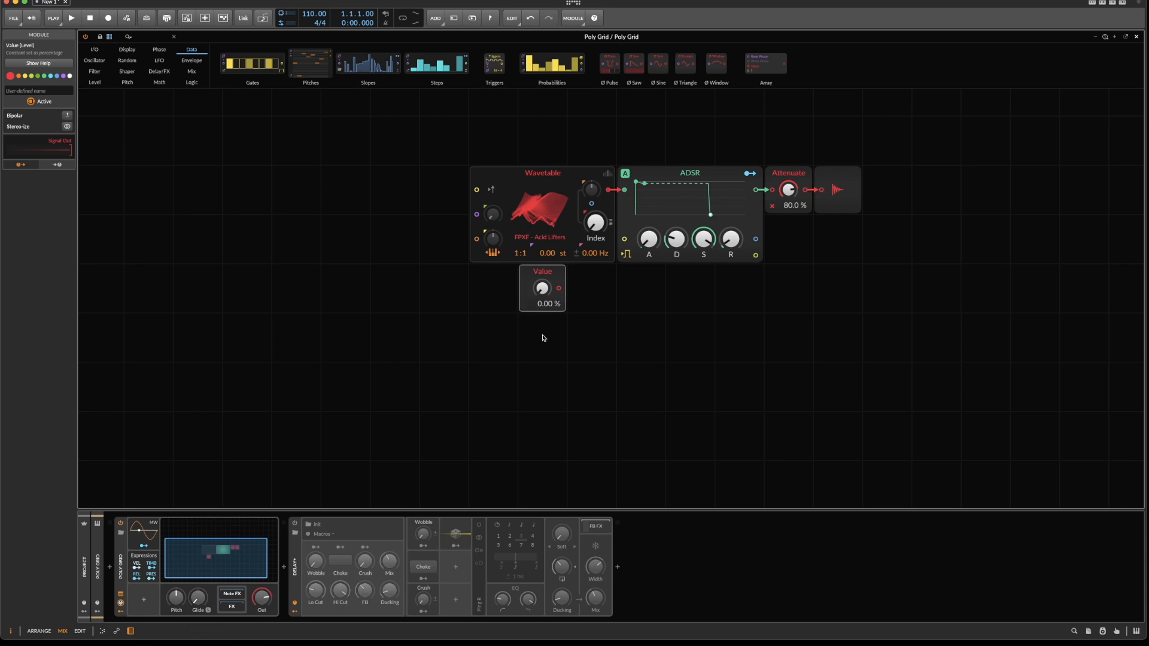
# Find the Quantize module and place it directly to the right of the Value module.
pyautogui.click(152, 39)
pyautogui.write('qu')
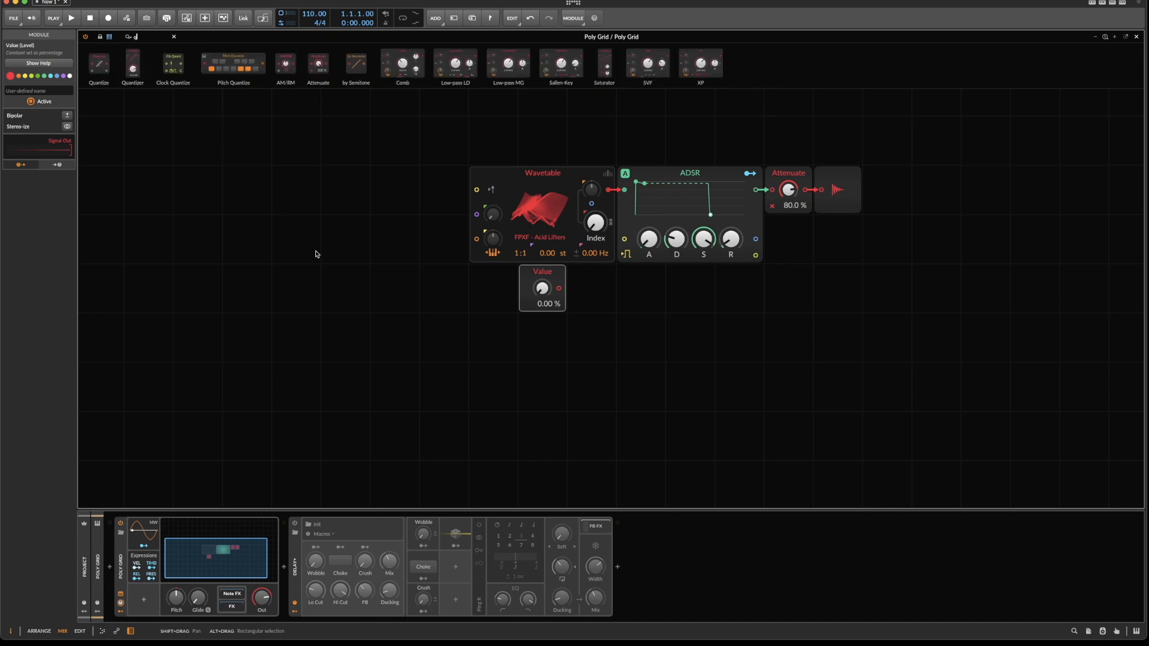
pyautogui.moveTo(99, 63); pyautogui.dragTo(591, 292)
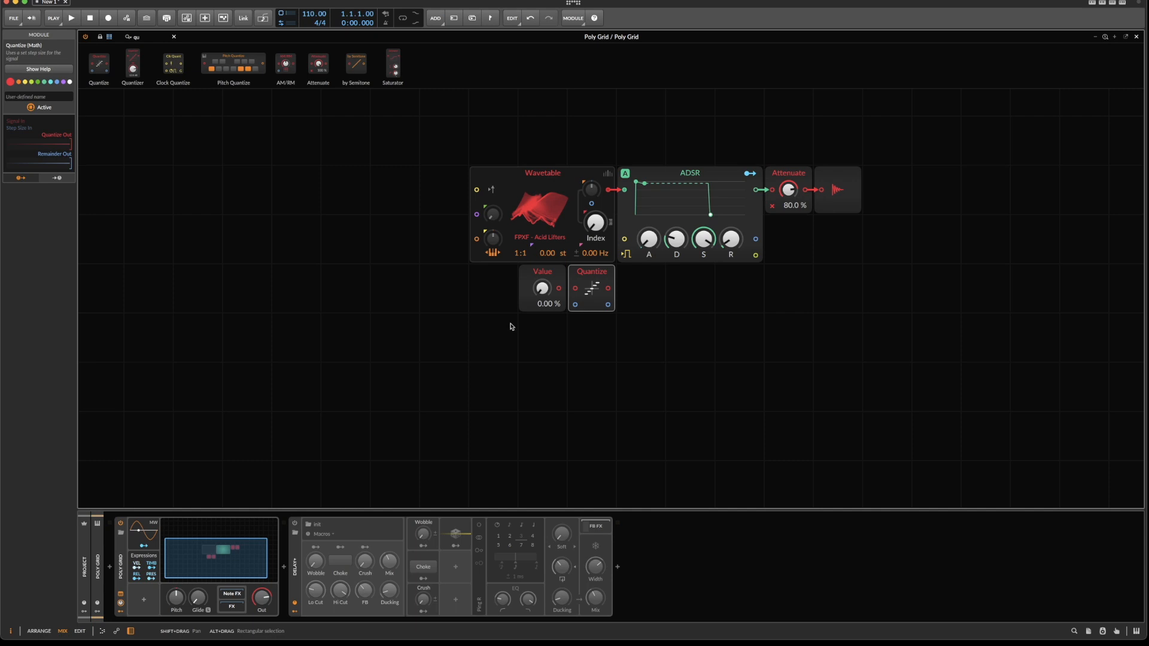
pyautogui.click(173, 36)
# Add two stacked Constant modules below Value and a Divide module below Quantize.
pyautogui.click(159, 82)
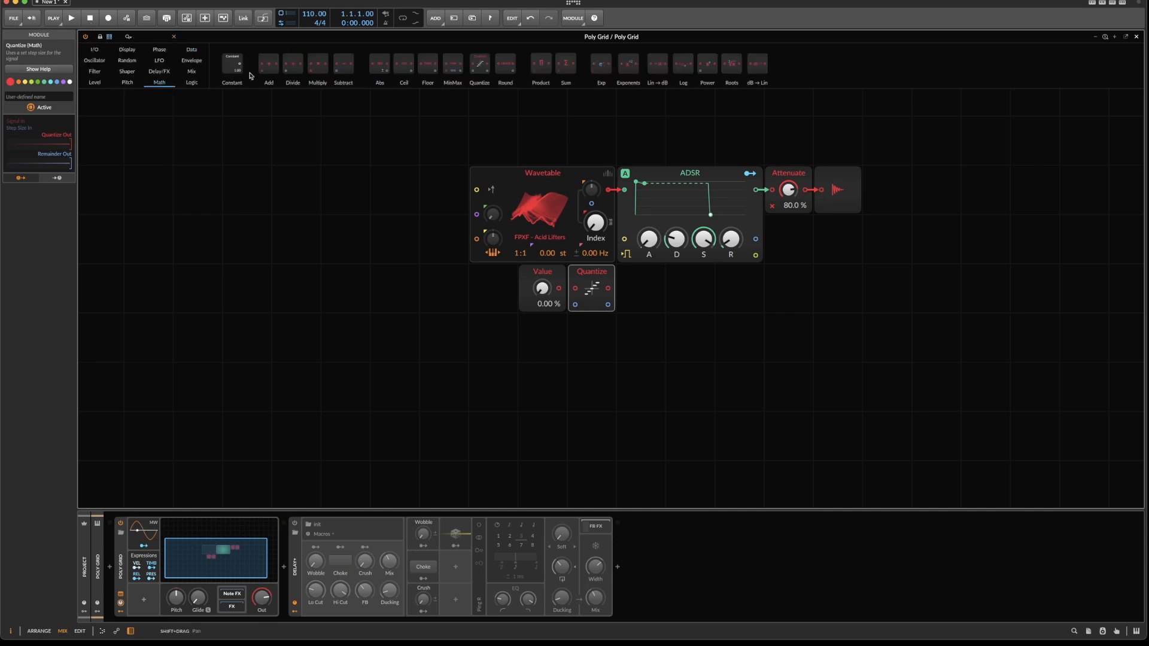
pyautogui.moveTo(233, 63); pyautogui.dragTo(559, 361)
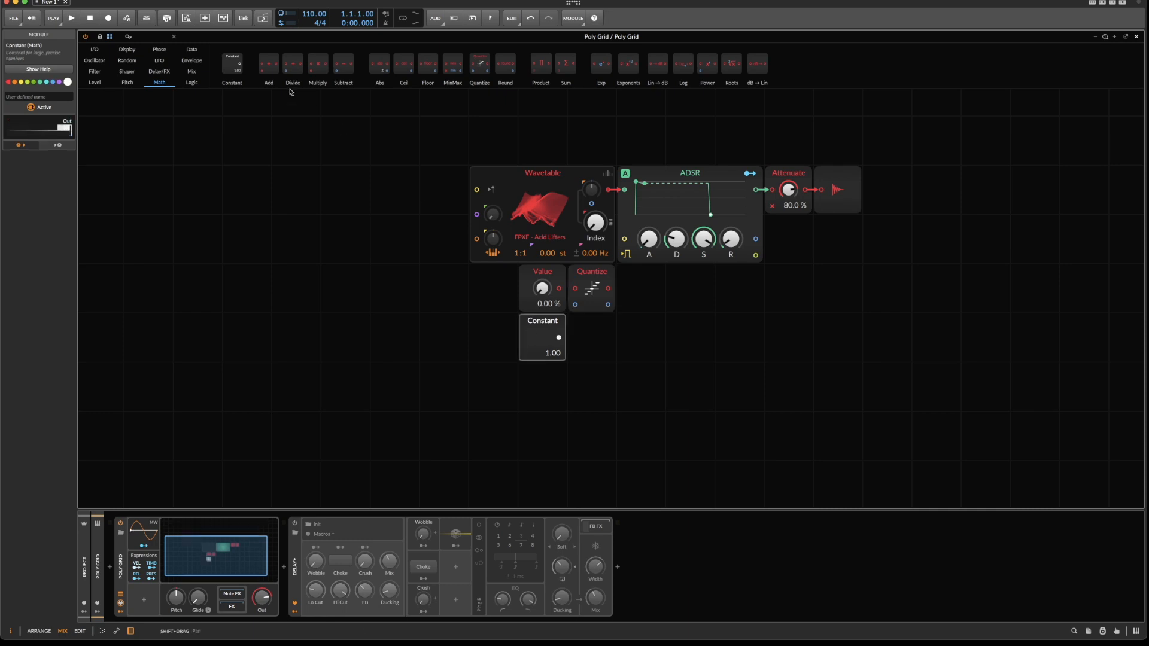
pyautogui.moveTo(236, 60); pyautogui.dragTo(542, 386)
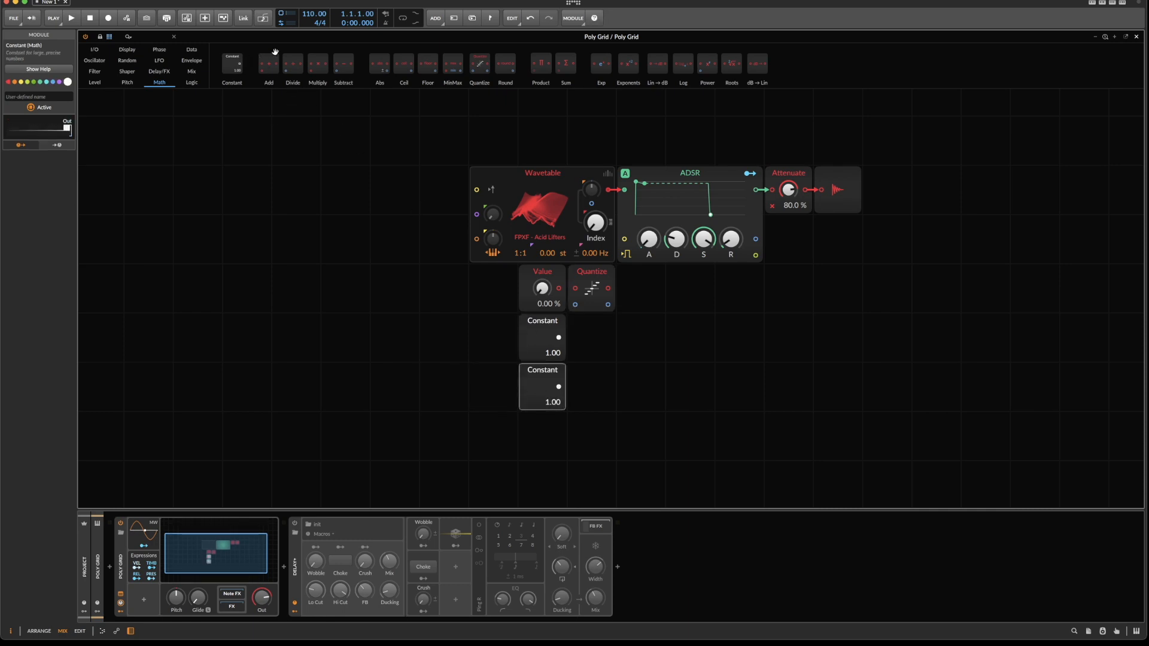
pyautogui.moveTo(292, 64); pyautogui.dragTo(572, 340)
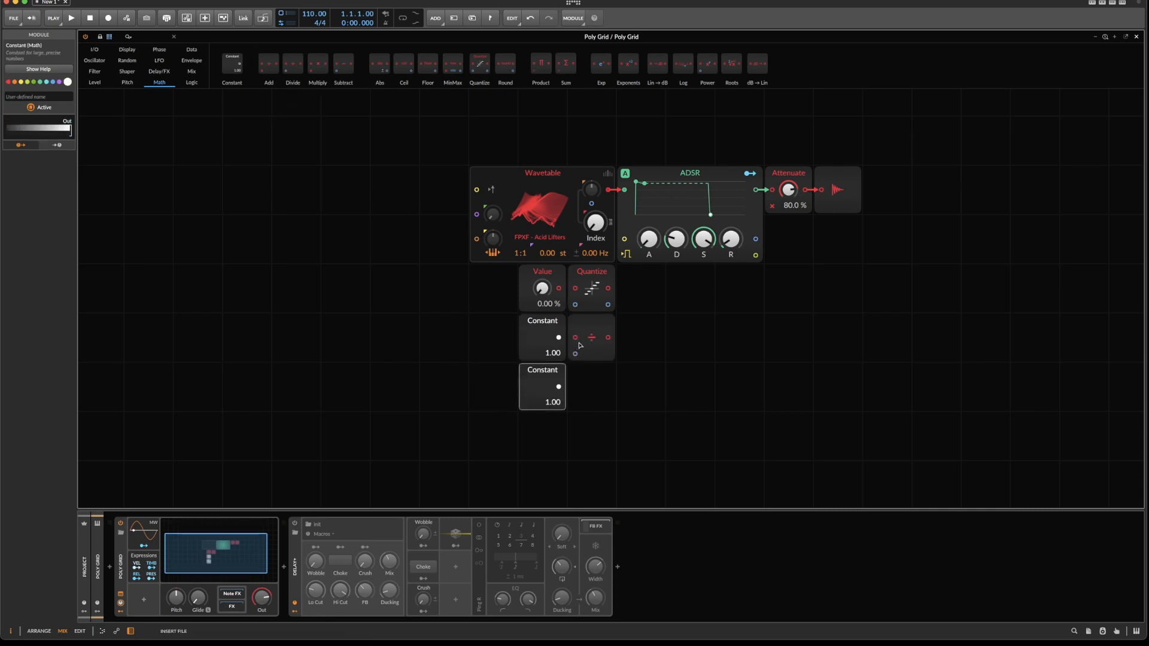
# Connect the lower Constant to the Divide module's second input and set that Constant to 64.
pyautogui.moveTo(559, 386); pyautogui.dragTo(578, 361)
pyautogui.moveTo(546, 413); pyautogui.dragTo(546, 386)
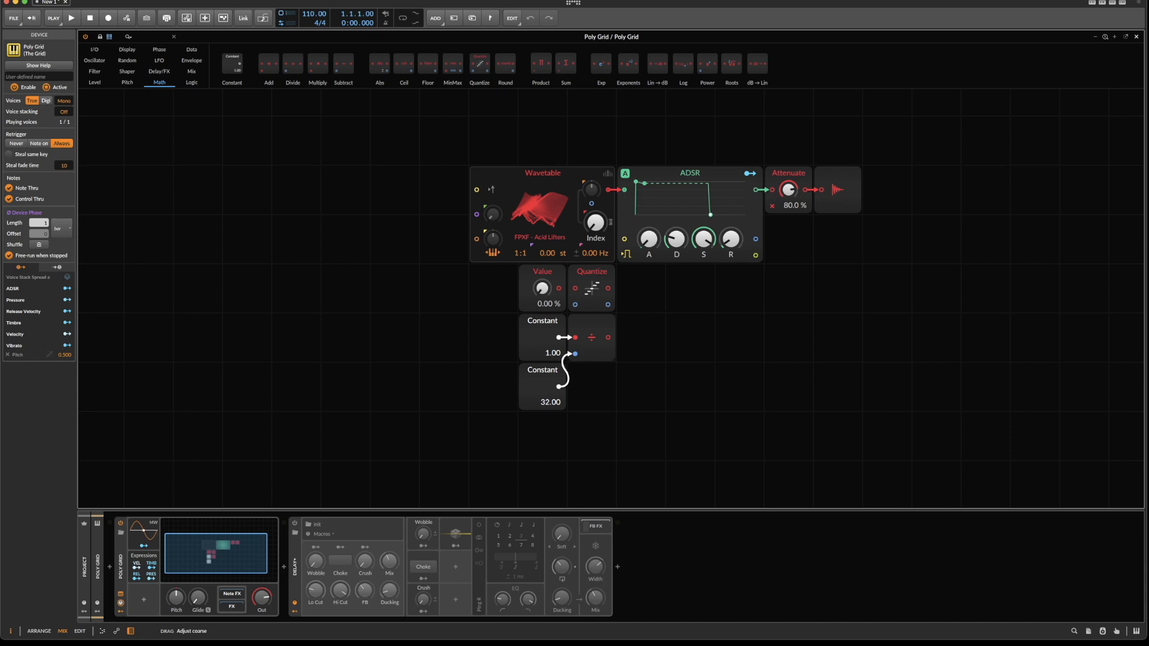
pyautogui.moveTo(545, 400); pyautogui.dragTo(545, 399)
# Attach a Value Readout display to the Divide output and move it one grid slot to the right.
pyautogui.rightClick(661, 318)
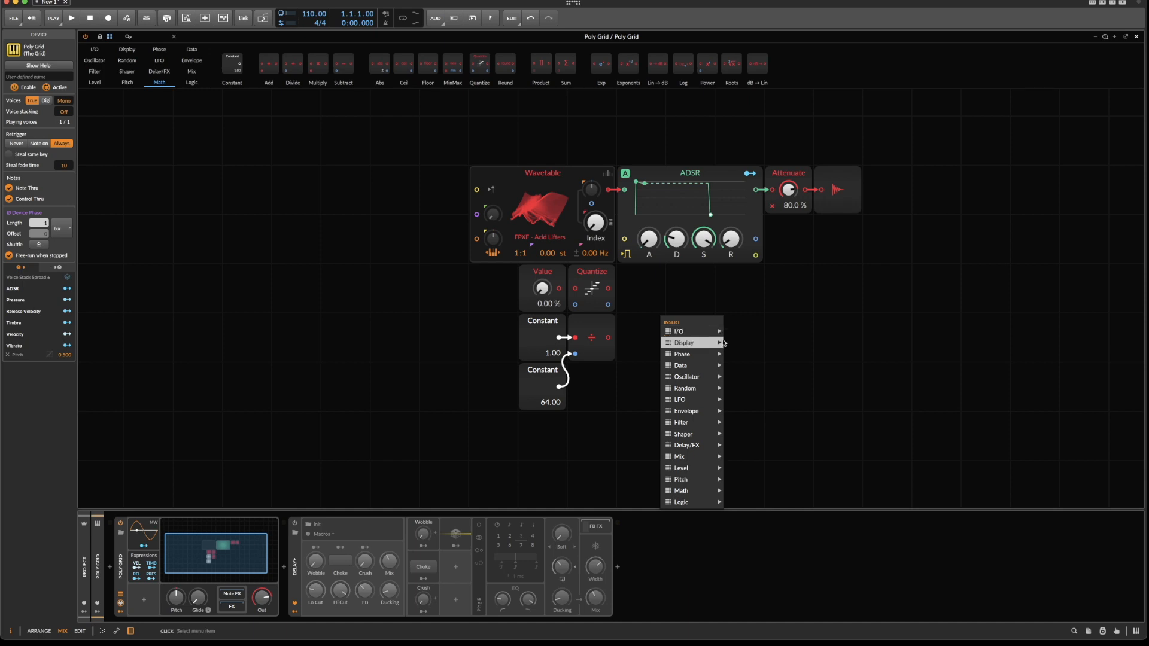
pyautogui.moveTo(724, 343)
pyautogui.click(751, 419)
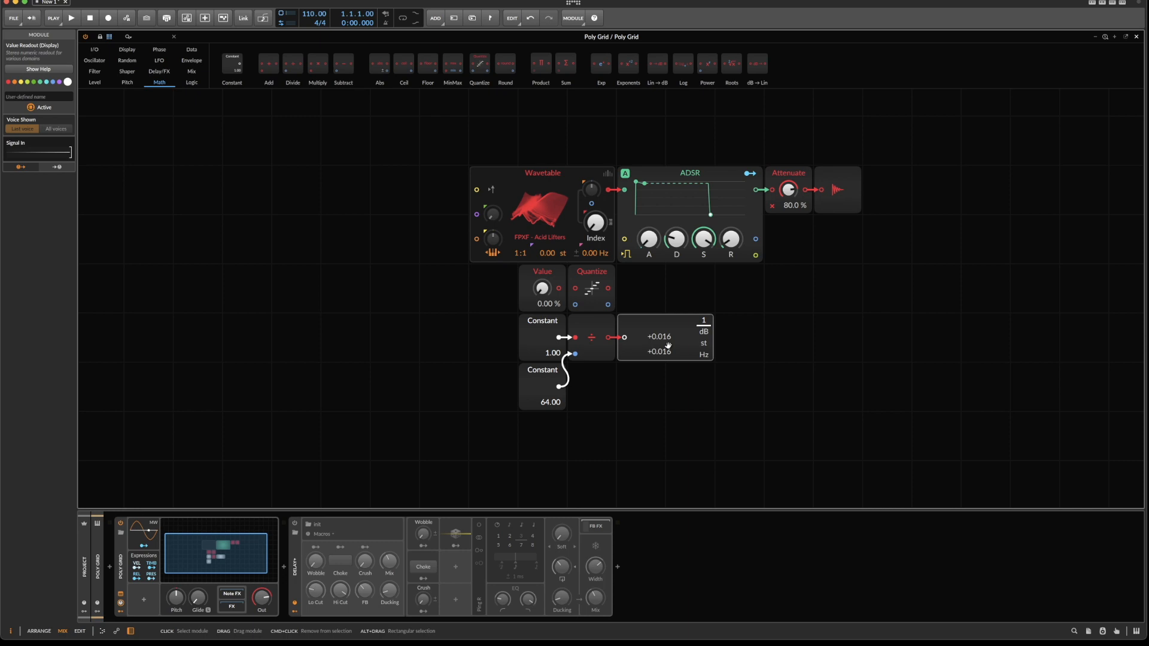
pyautogui.moveTo(662, 339); pyautogui.dragTo(712, 339)
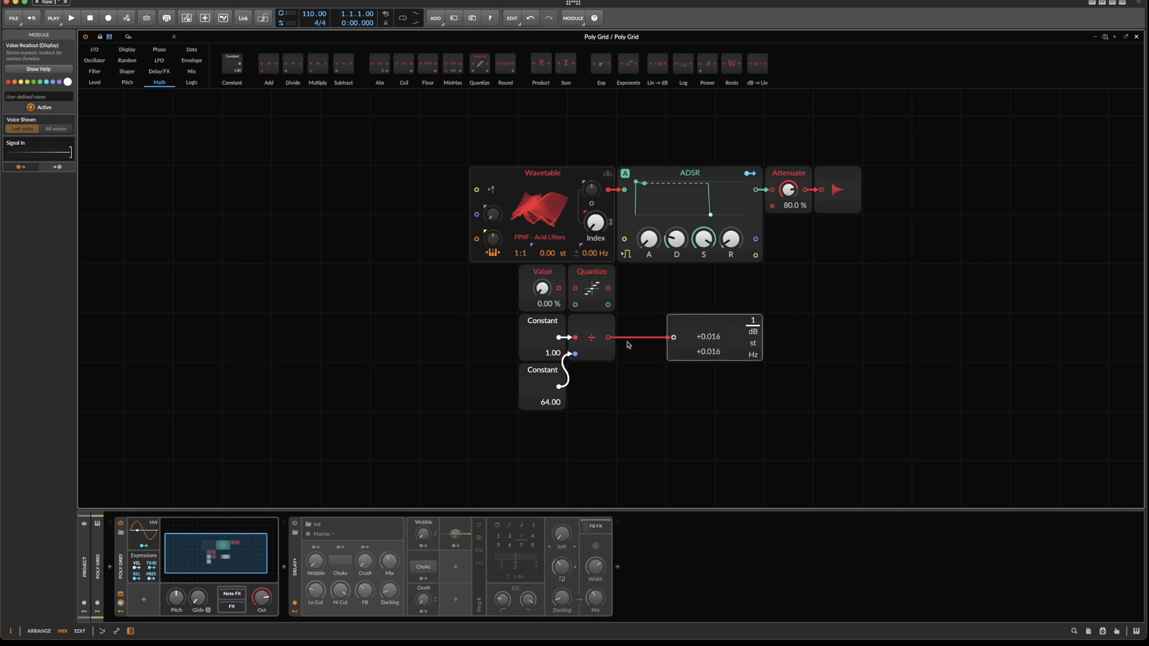
# Detach the Value Readout, wire Divide to Quantize's step-size input, Value to its signal input, and its output to the Wavetable's index modulation input.
pyautogui.doubleClick(675, 338)
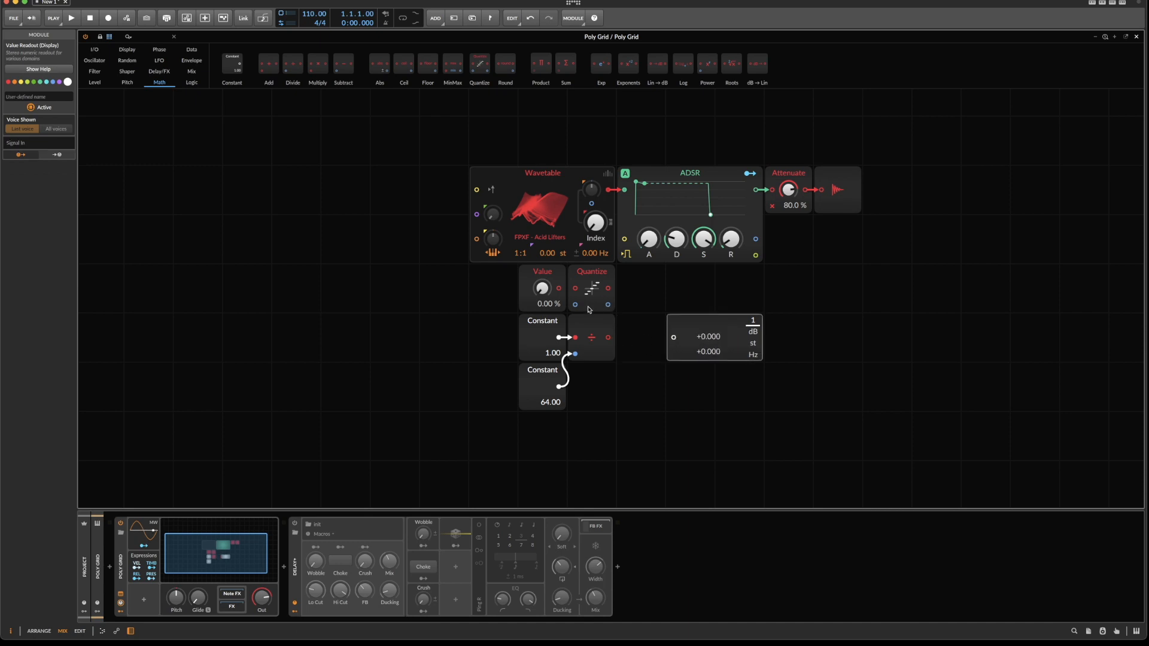
pyautogui.moveTo(611, 341); pyautogui.dragTo(581, 307)
pyautogui.moveTo(558, 289); pyautogui.dragTo(575, 288)
pyautogui.moveTo(608, 291); pyautogui.dragTo(593, 202)
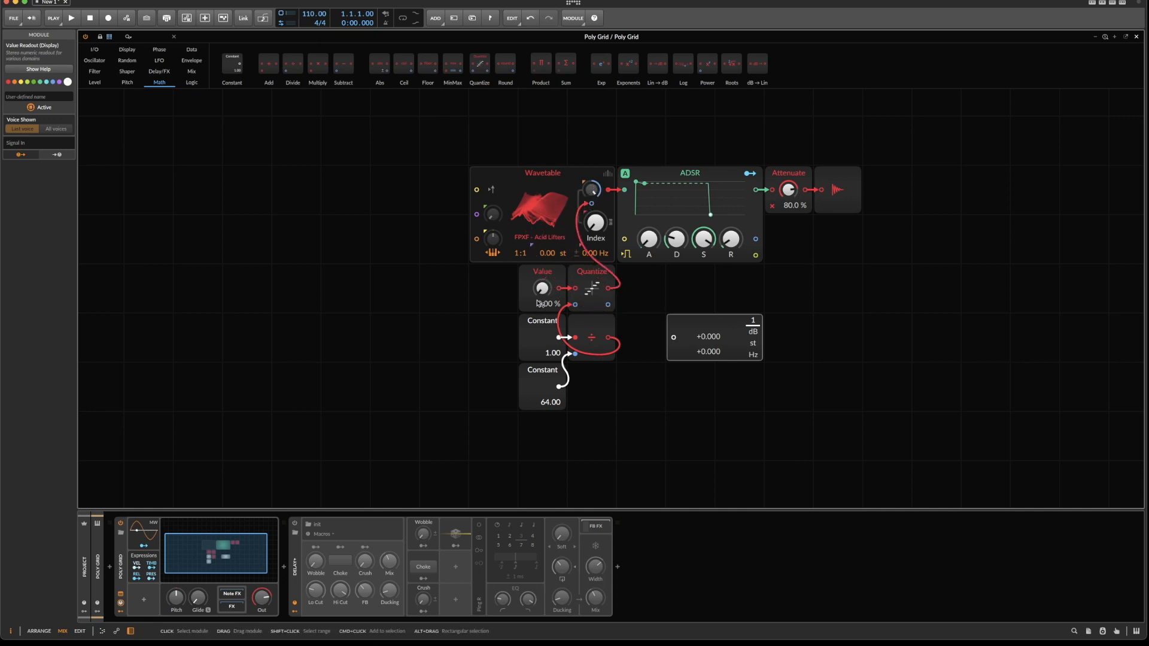
# Sweep the Value knob up and back to 0% to audition the stepped scanning, and check the Wavetable's loaded table.
pyautogui.moveTo(546, 308); pyautogui.dragTo(545, 302)
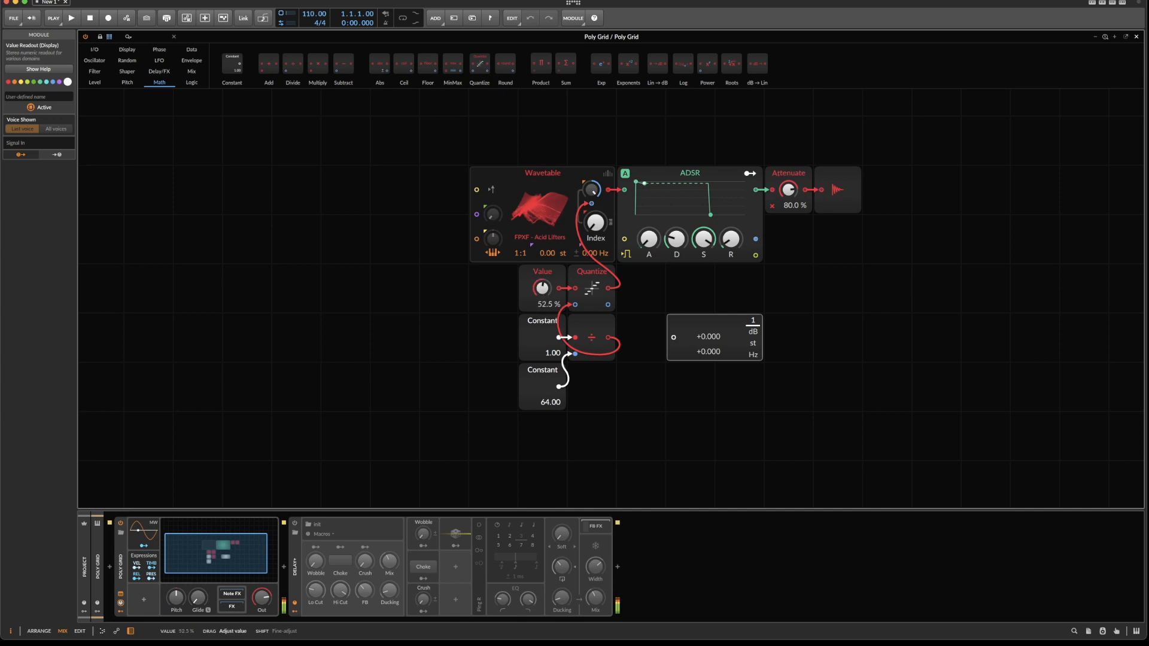
pyautogui.moveTo(541, 289); pyautogui.dragTo(541, 297)
pyautogui.click(536, 389)
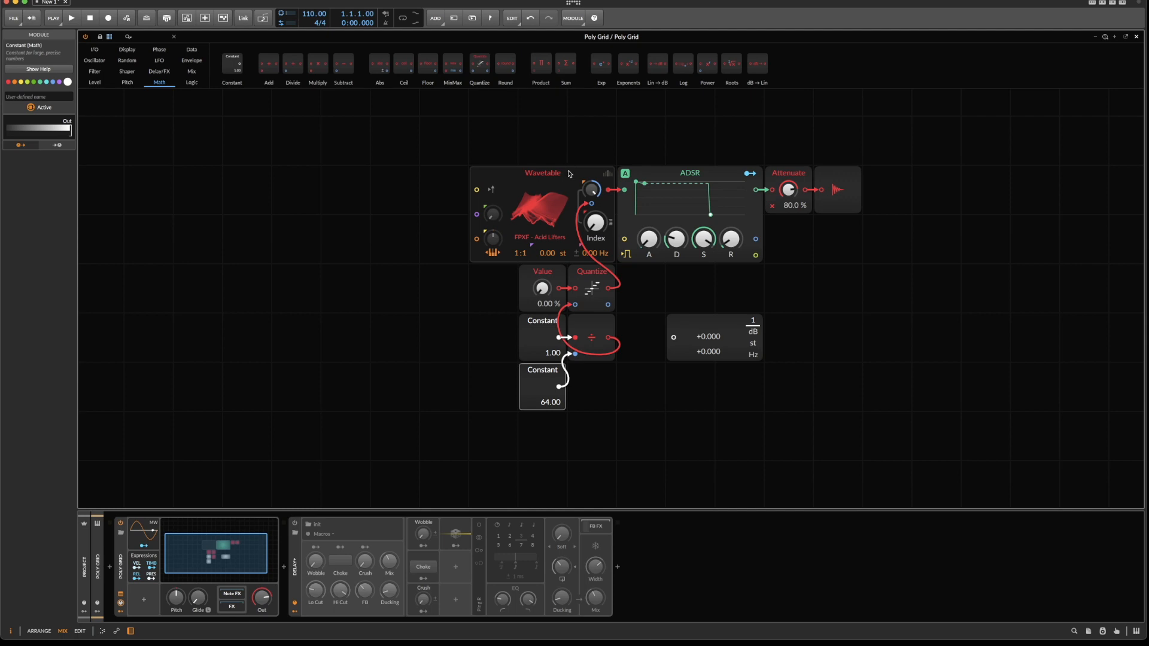
pyautogui.click(553, 205)
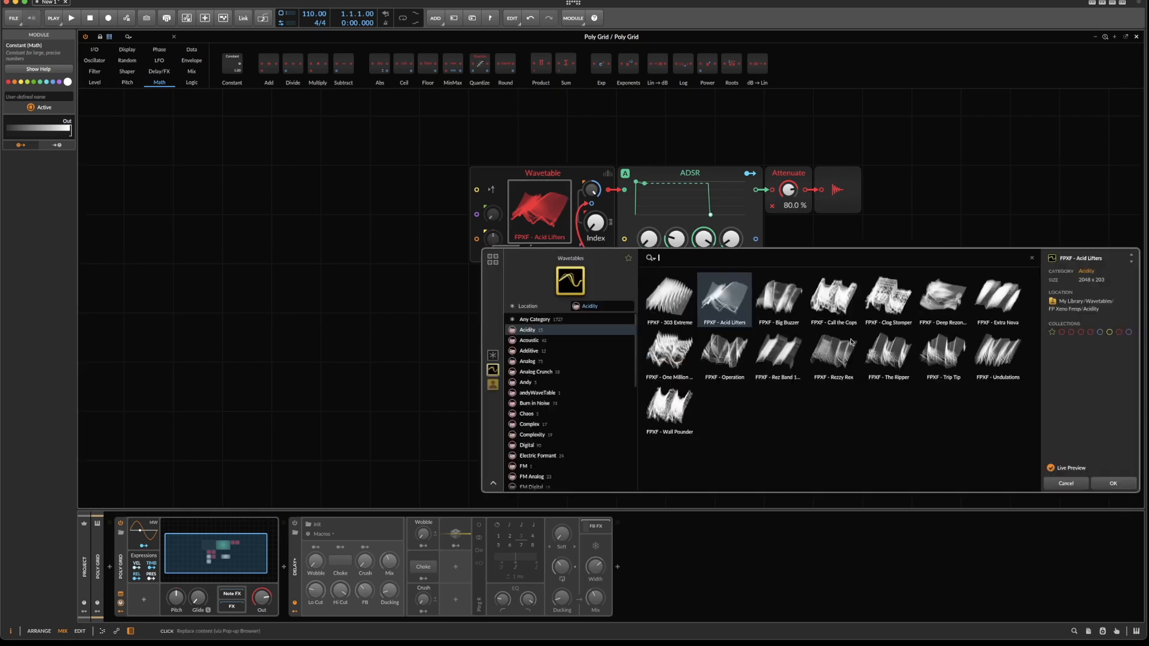
pyautogui.click(1113, 483)
pyautogui.scroll(4, 706, 304)
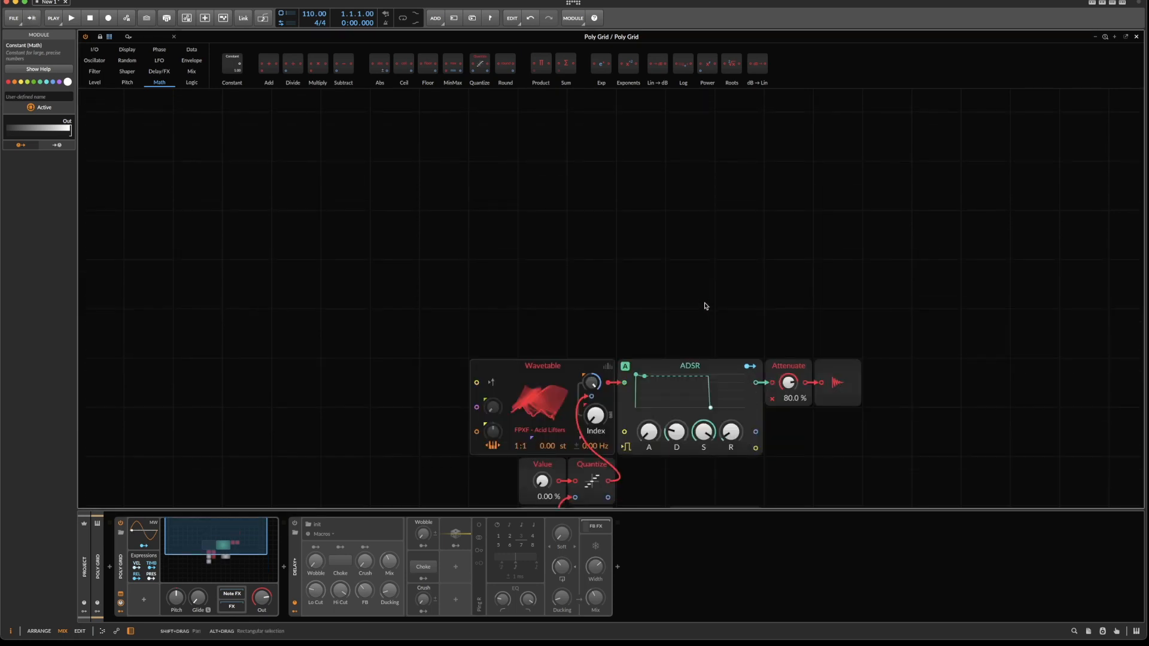
pyautogui.rightClick(559, 138)
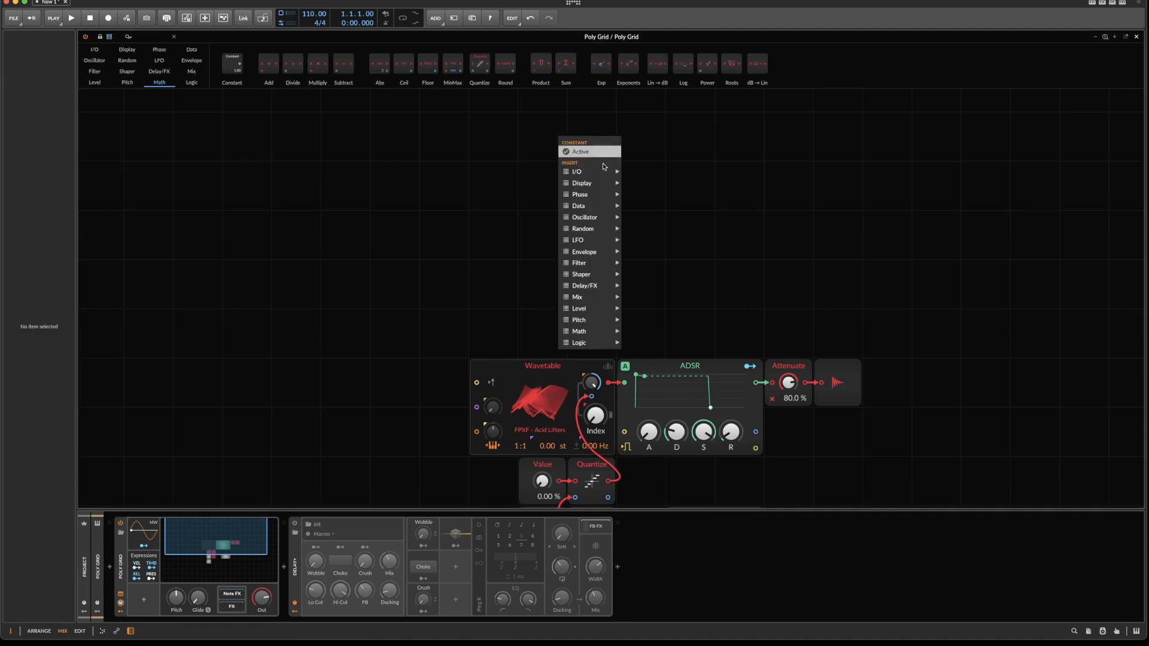
pyautogui.moveTo(617, 184)
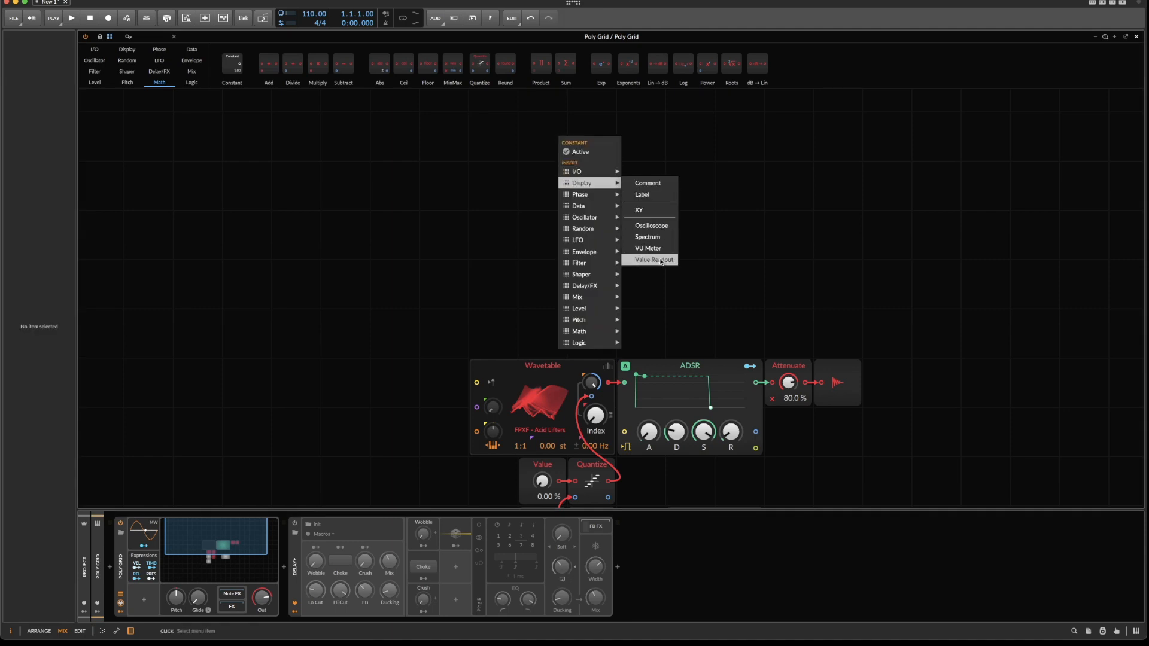
pyautogui.click(658, 238)
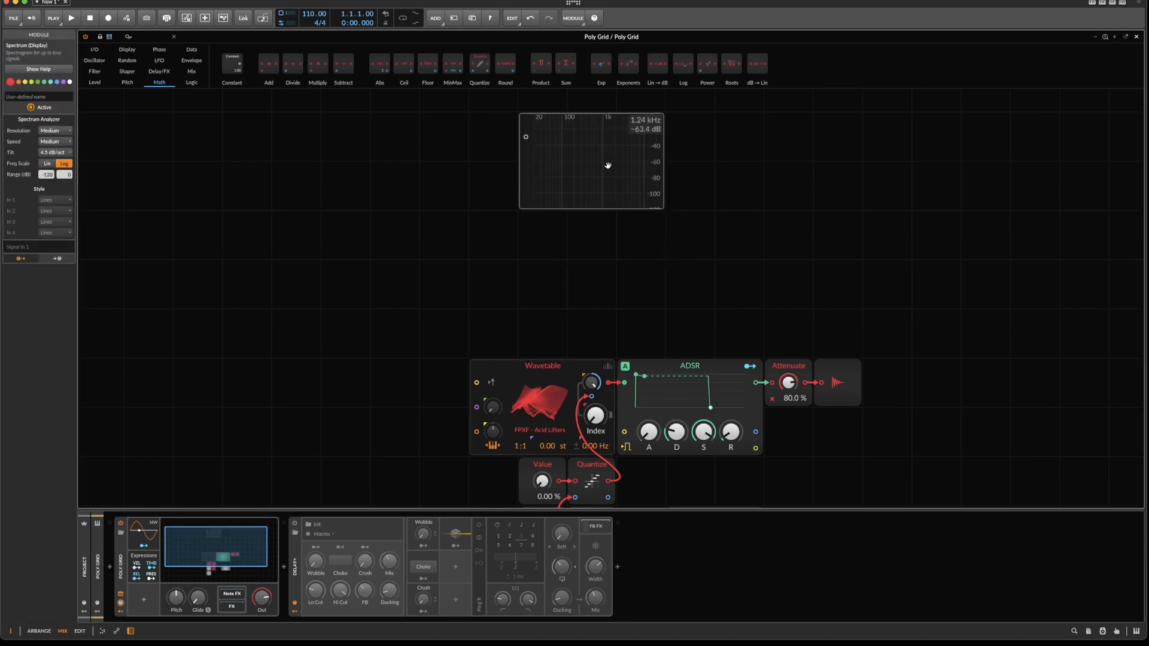
# Put an Oscilloscope display in place of the Spectrum, move it just above the Wavetable and ADSR modules, and enlarge it.
pyautogui.rightClick(607, 166)
pyautogui.click(637, 237)
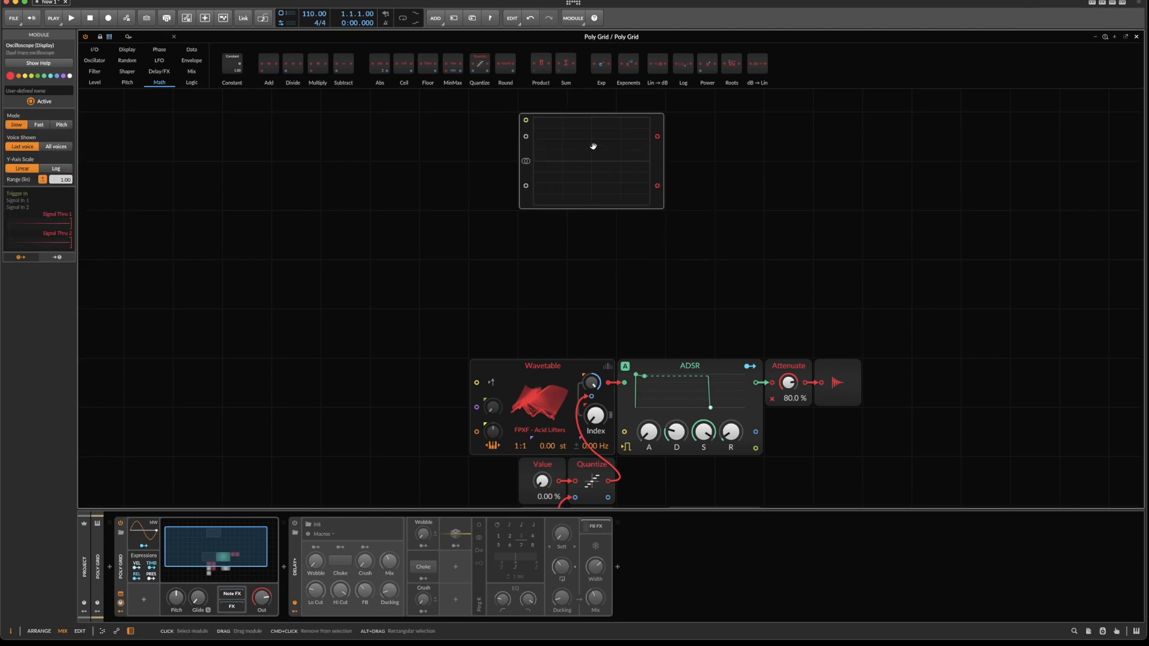
pyautogui.moveTo(526, 149); pyautogui.dragTo(575, 248)
pyautogui.moveTo(672, 300); pyautogui.dragTo(791, 343)
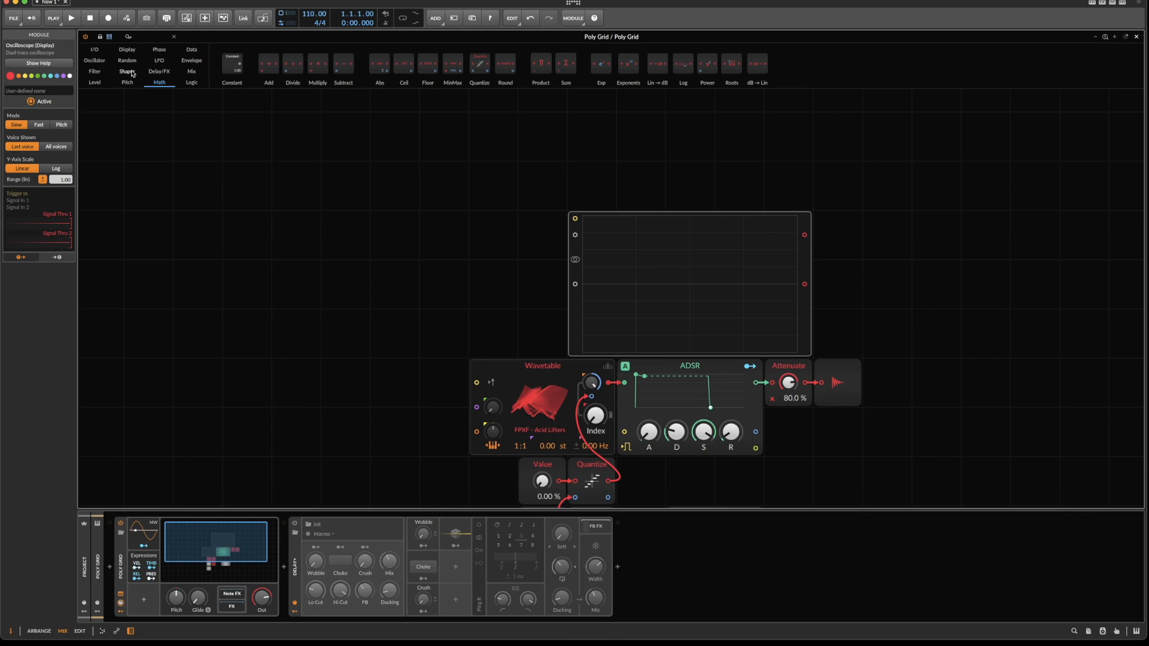
# Switch the Oscilloscope to Pitch mode, feed the Wavetable output into its second signal input, and shift it one grid slot right.
pyautogui.click(62, 125)
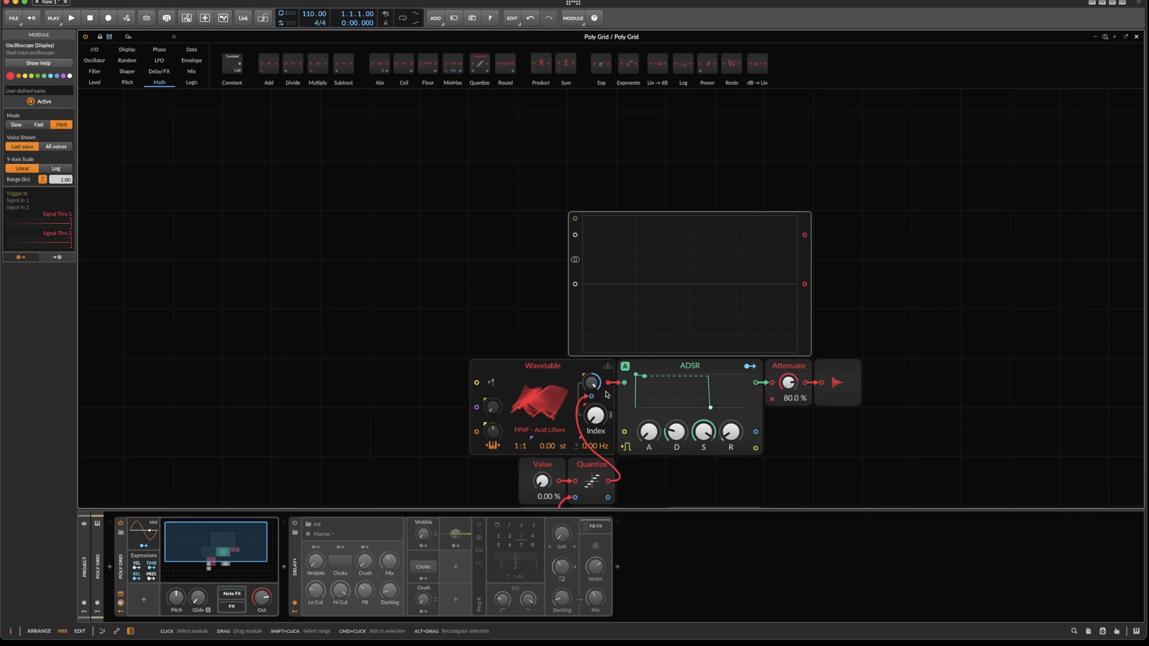
pyautogui.moveTo(614, 387); pyautogui.dragTo(575, 284)
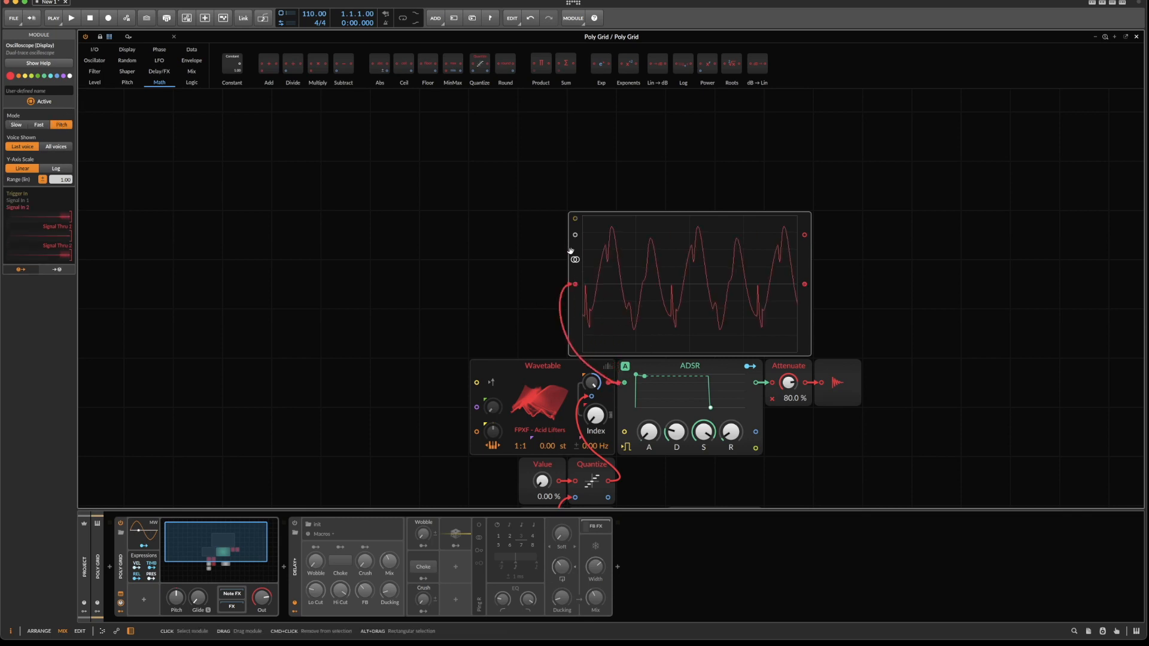
pyautogui.moveTo(571, 245); pyautogui.dragTo(620, 246)
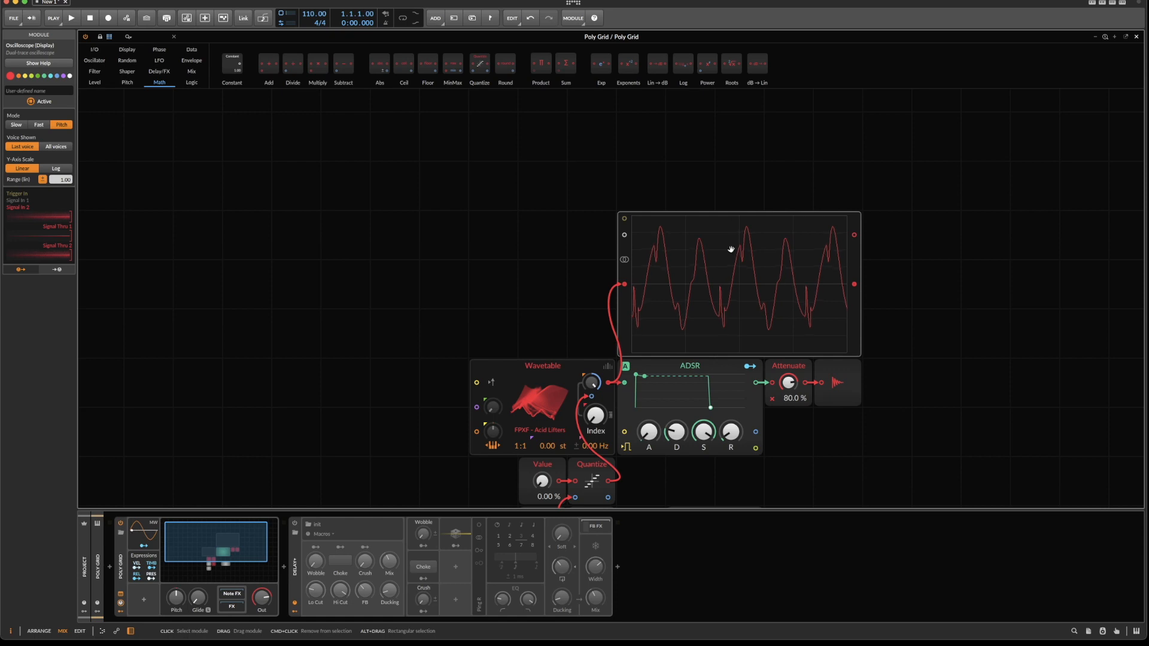
# Set the Wavetable's frequency ratio to 0:1 and place a Phasor module to its left with a gap between them.
pyautogui.scroll(-2, 641, 285)
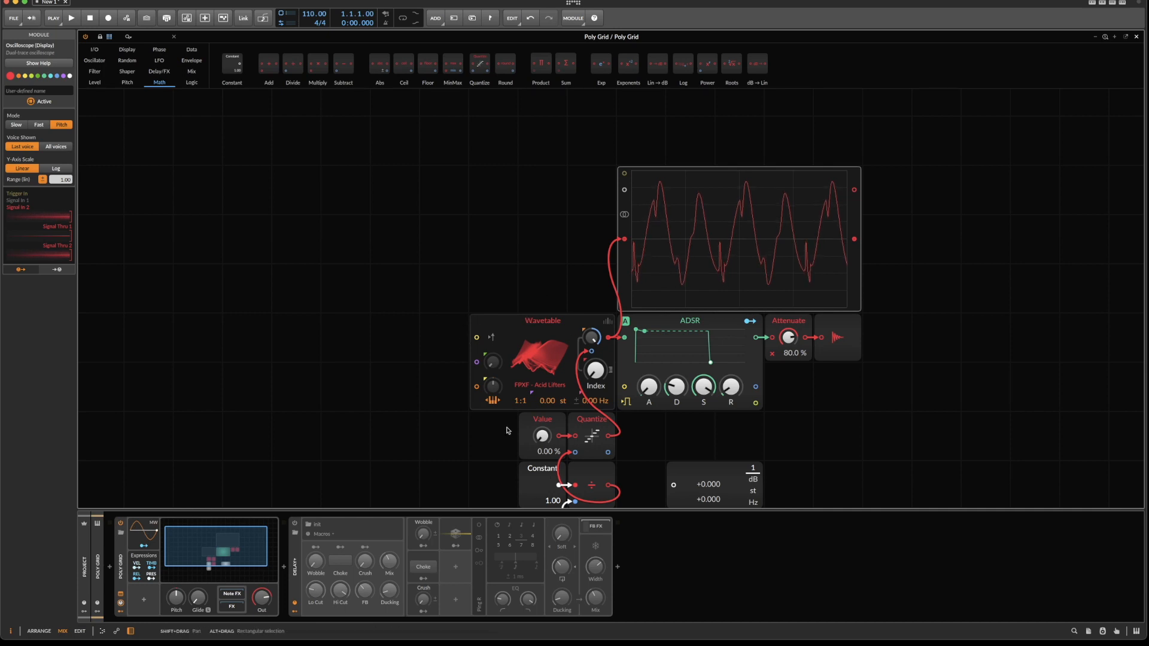
pyautogui.moveTo(518, 404); pyautogui.dragTo(518, 412)
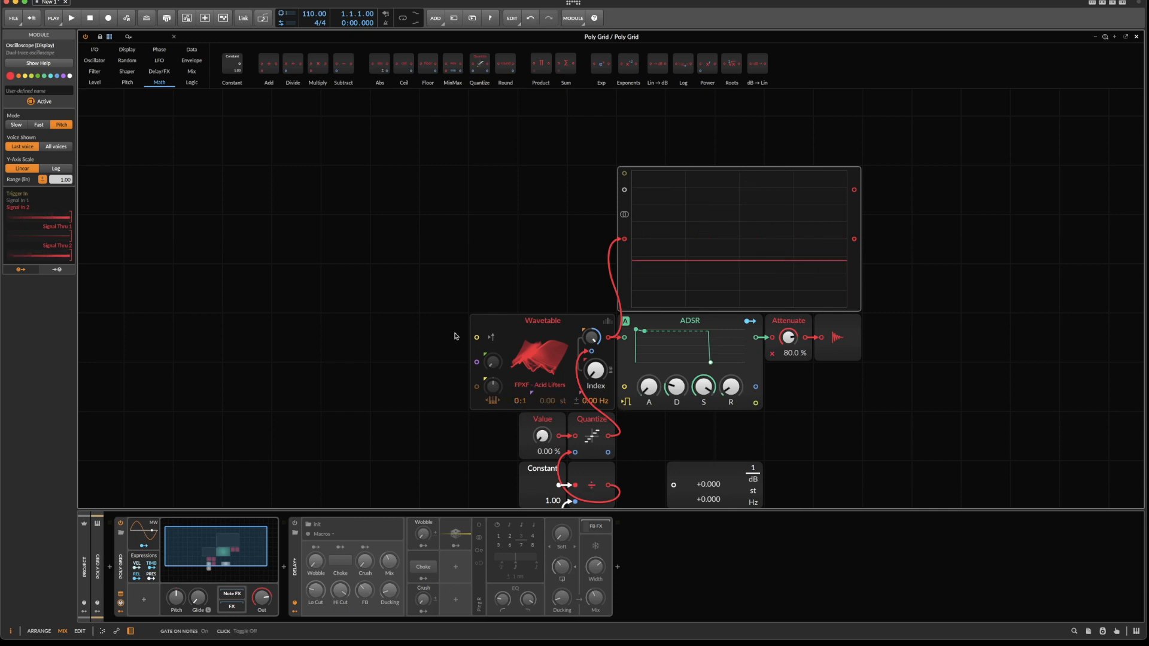
pyautogui.click(159, 50)
pyautogui.moveTo(262, 68); pyautogui.dragTo(239, 324)
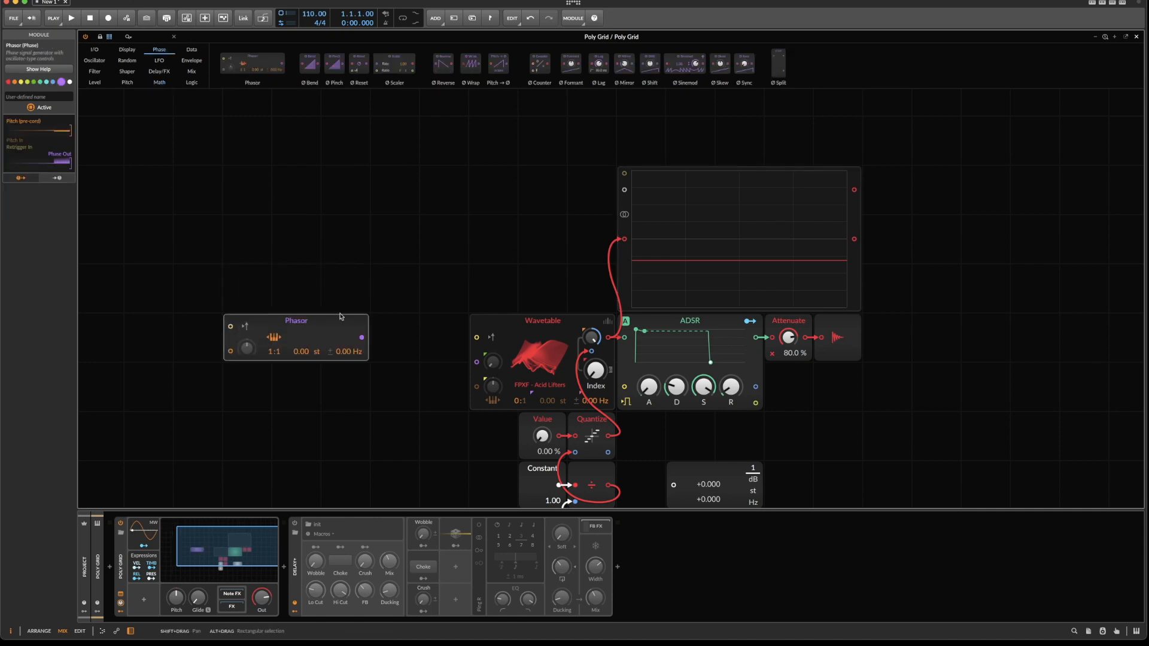
# Connect the Phasor to the Wavetable's phase input with a modulation amount of 100, and shift the Phasor one grid slot left.
pyautogui.moveTo(362, 338); pyautogui.dragTo(491, 364)
pyautogui.write('100')
pyautogui.press('Return')
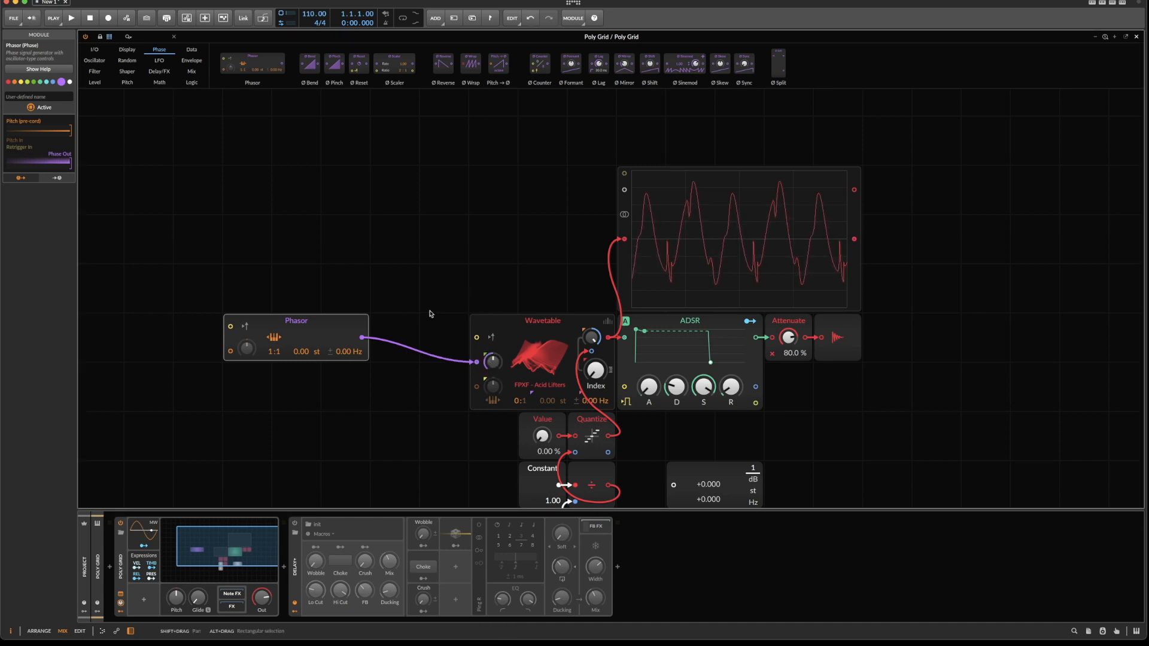
pyautogui.moveTo(348, 321); pyautogui.dragTo(299, 322)
# Insert a purple-coloured Quantize module between the Phasor and Wavetable, and feed its output to the Oscilloscope's first signal input.
pyautogui.scroll(-1, 305, 226)
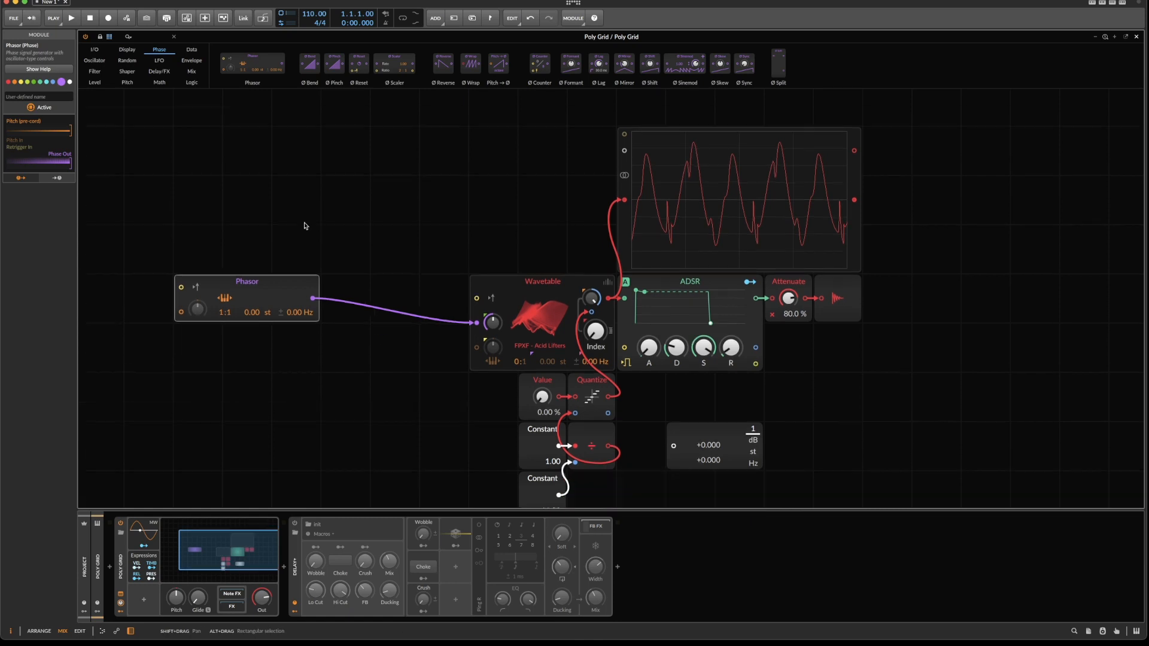
pyautogui.click(161, 34)
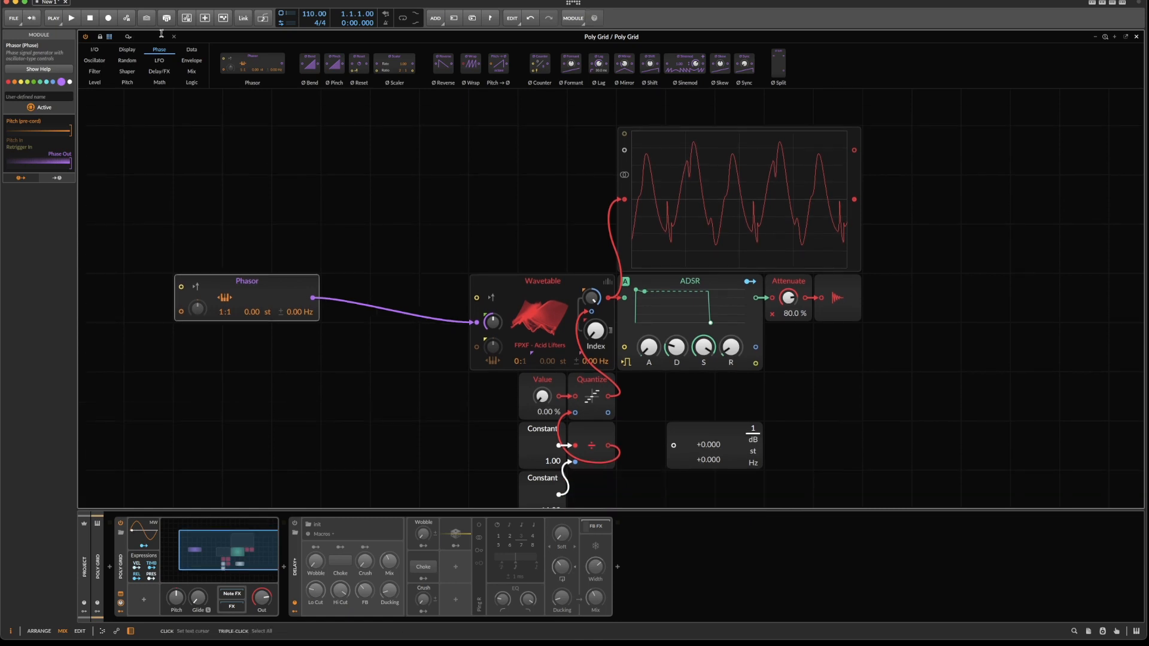
pyautogui.write('qu')
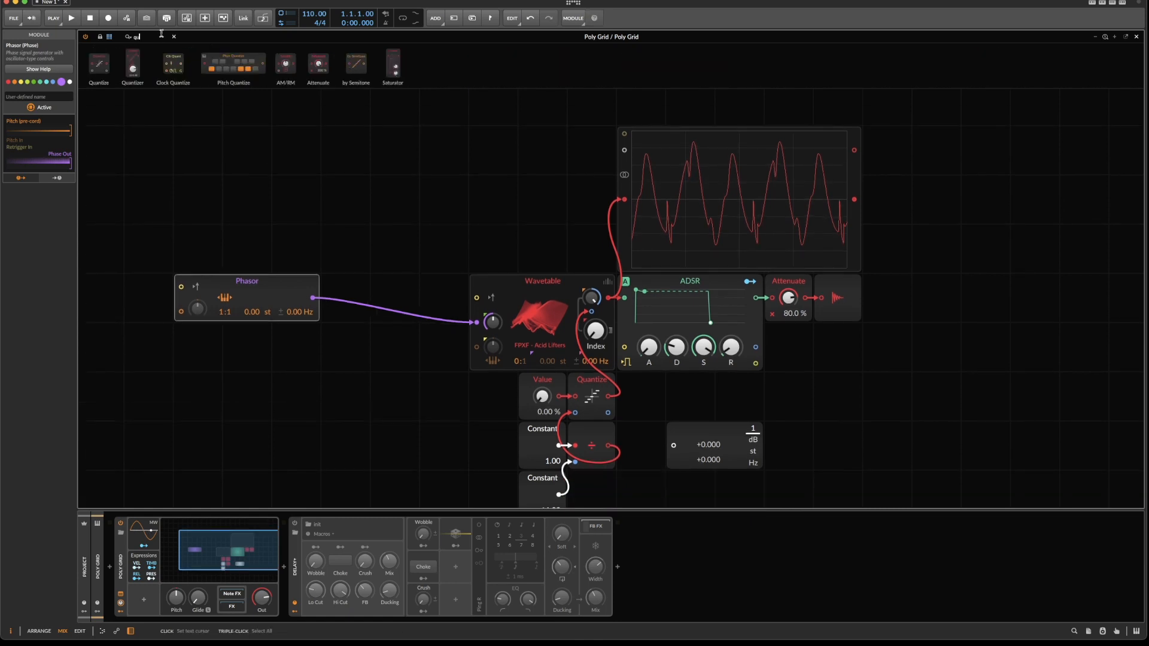
pyautogui.moveTo(99, 63)
pyautogui.mouseDown()
pyautogui.moveTo(394, 200)
pyautogui.moveTo(397, 310)
pyautogui.moveTo(480, 331)
pyautogui.moveTo(361, 275)
pyautogui.moveTo(388, 293)
pyautogui.moveTo(624, 149)
pyautogui.mouseUp()
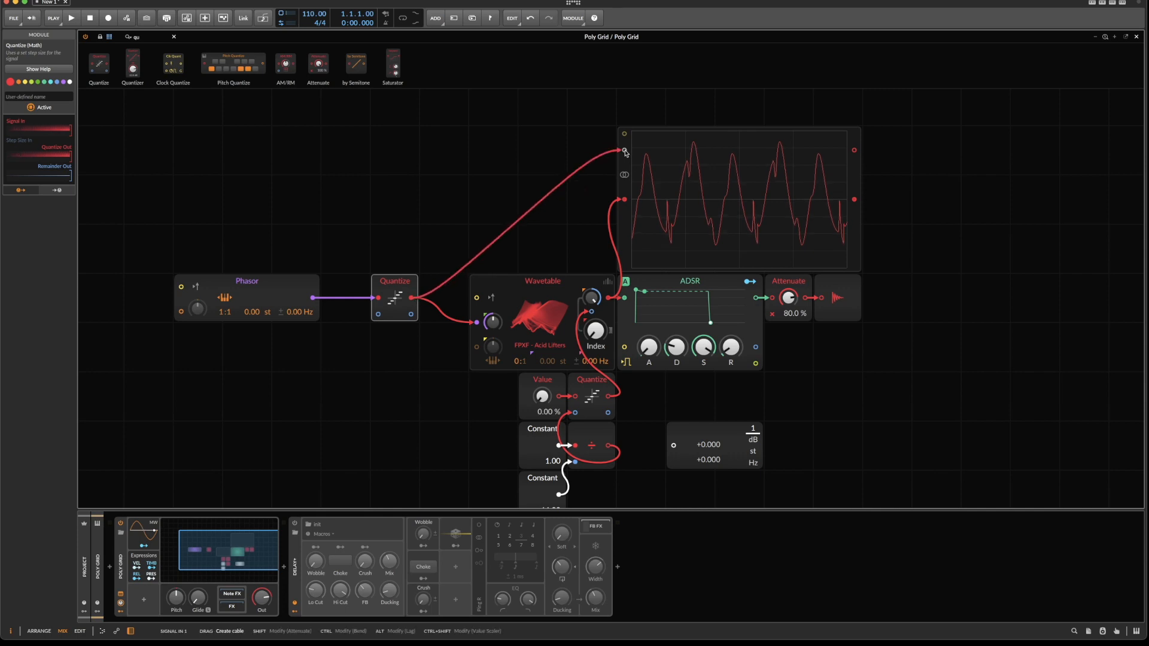
pyautogui.click(62, 82)
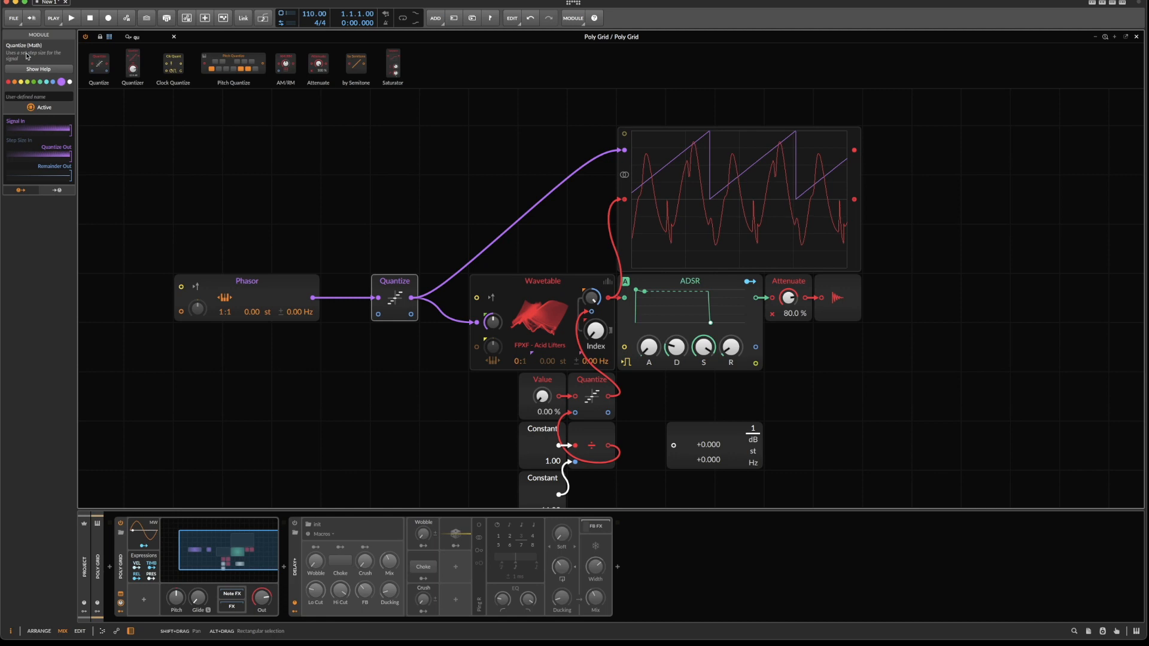
# Place two stacked Constant modules below the Phasor and a Power module directly beside the upper one.
pyautogui.click(174, 37)
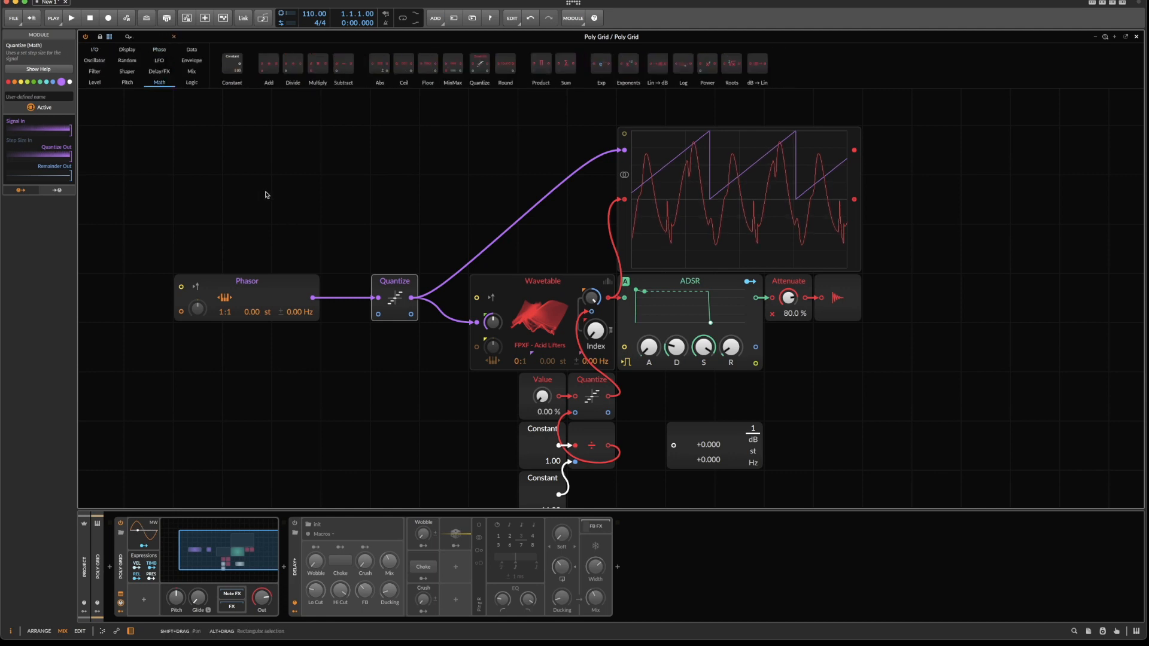
pyautogui.moveTo(234, 69); pyautogui.dragTo(246, 392)
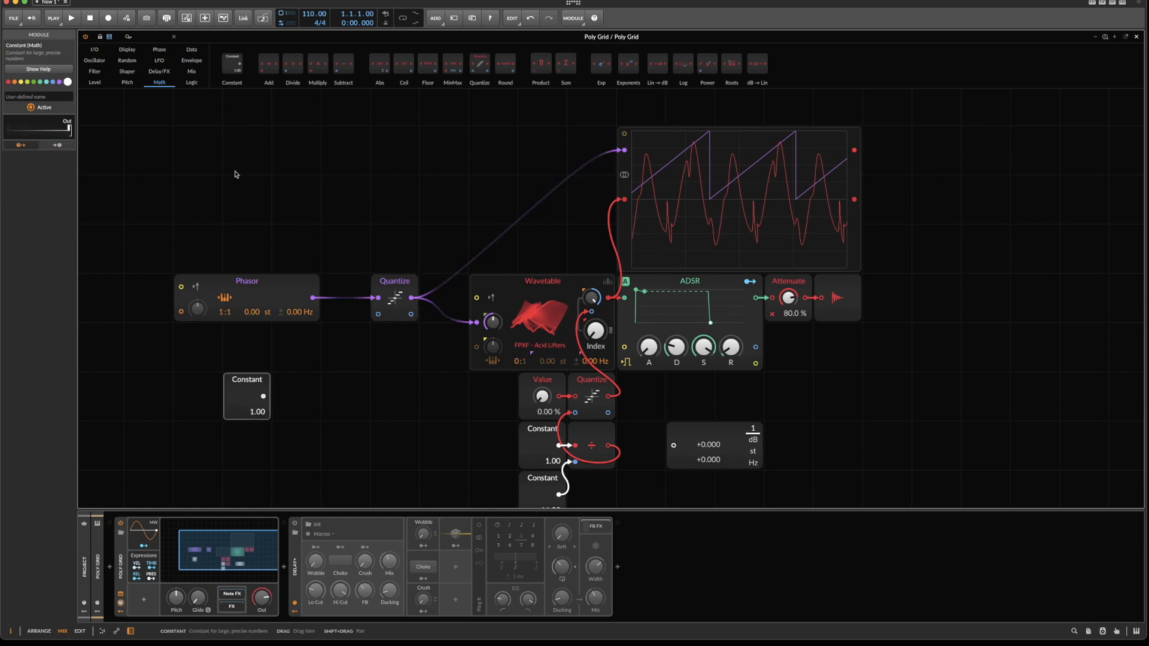
pyautogui.hotkey('ctrl', 'd')
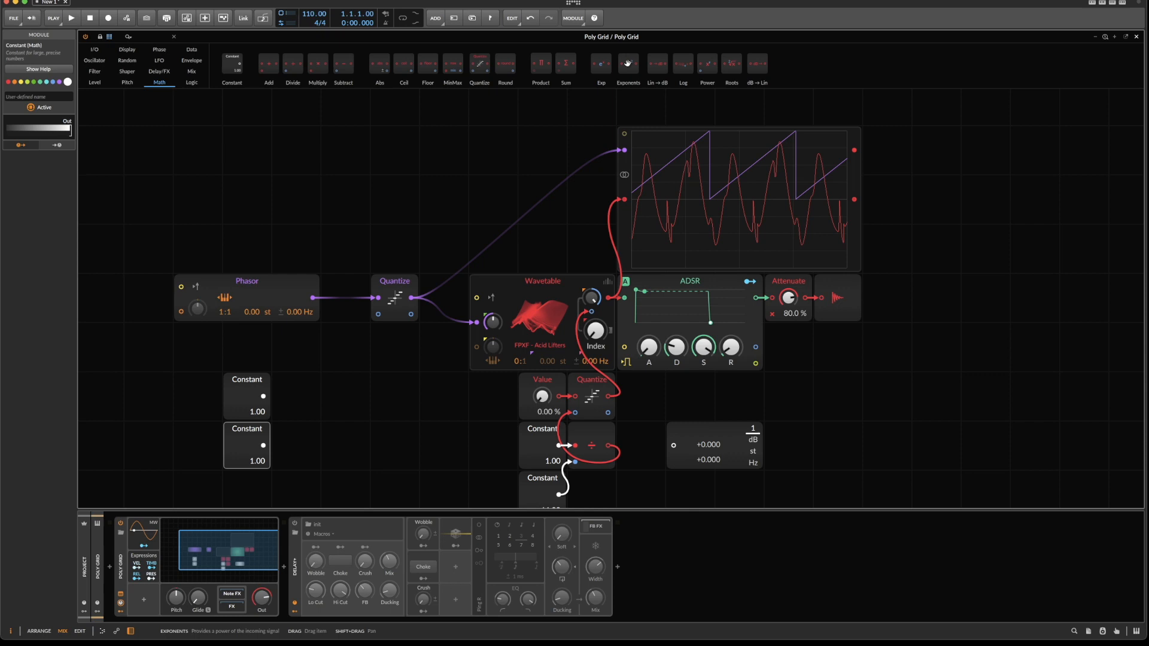
pyautogui.moveTo(707, 63); pyautogui.dragTo(279, 396)
# Set the upper Constant to 2 and the lower one to 8, wiring the lower one to the Power module's exponent input.
pyautogui.moveTo(257, 461); pyautogui.dragTo(257, 443)
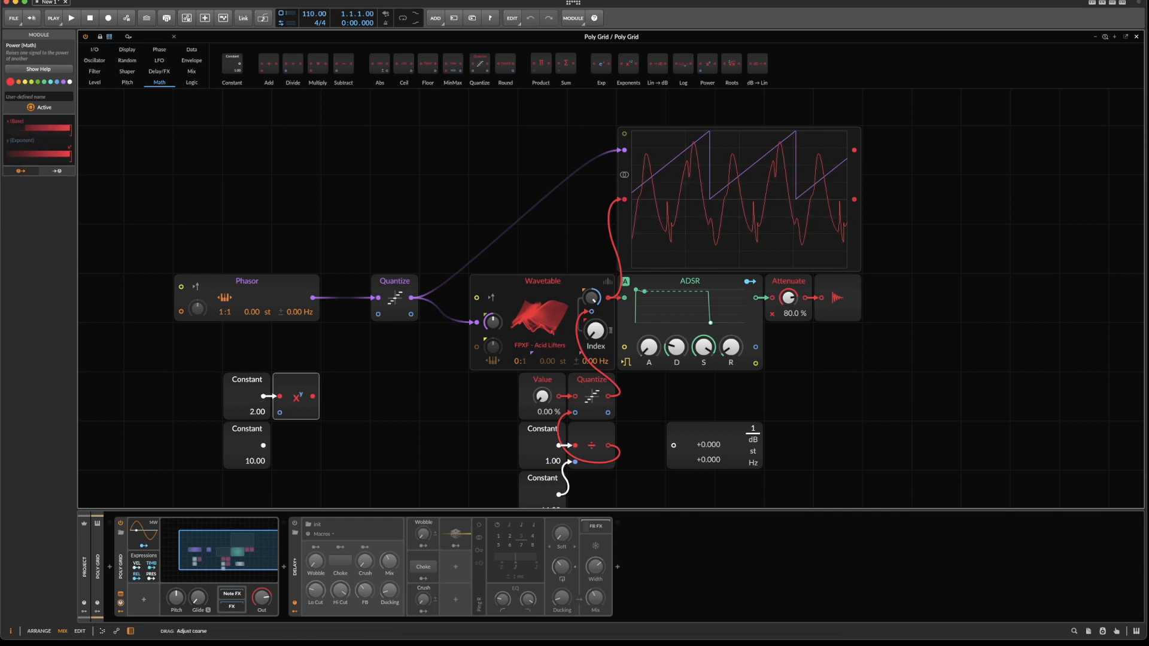
pyautogui.moveTo(264, 445); pyautogui.dragTo(279, 412)
pyautogui.click(240, 394)
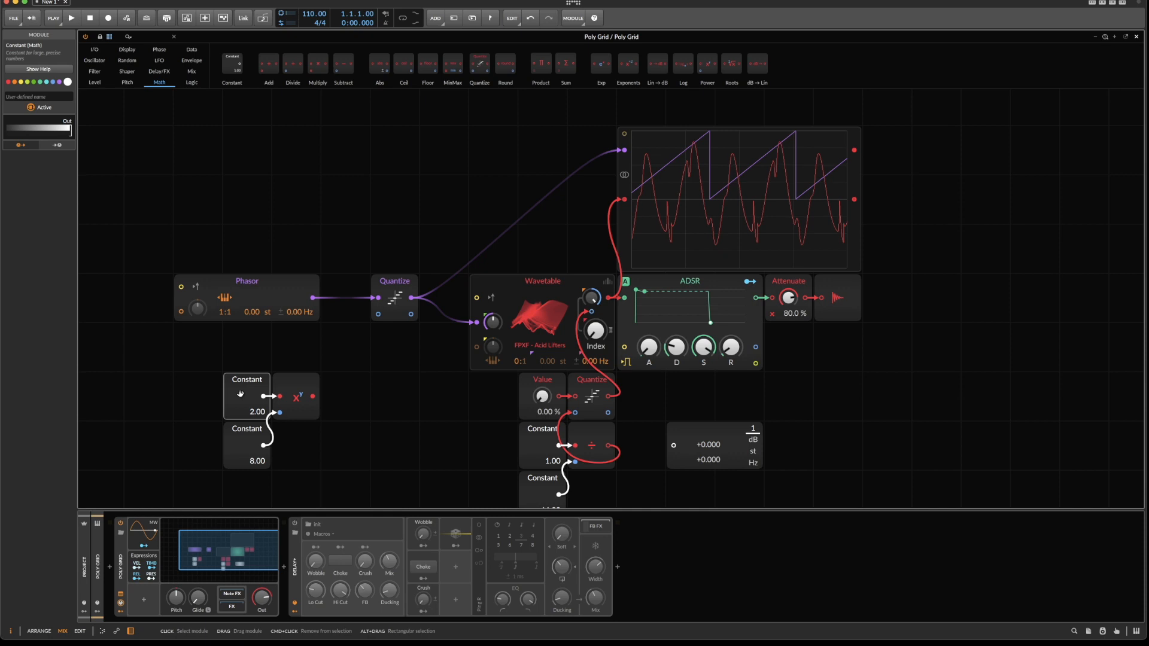
pyautogui.click(235, 429)
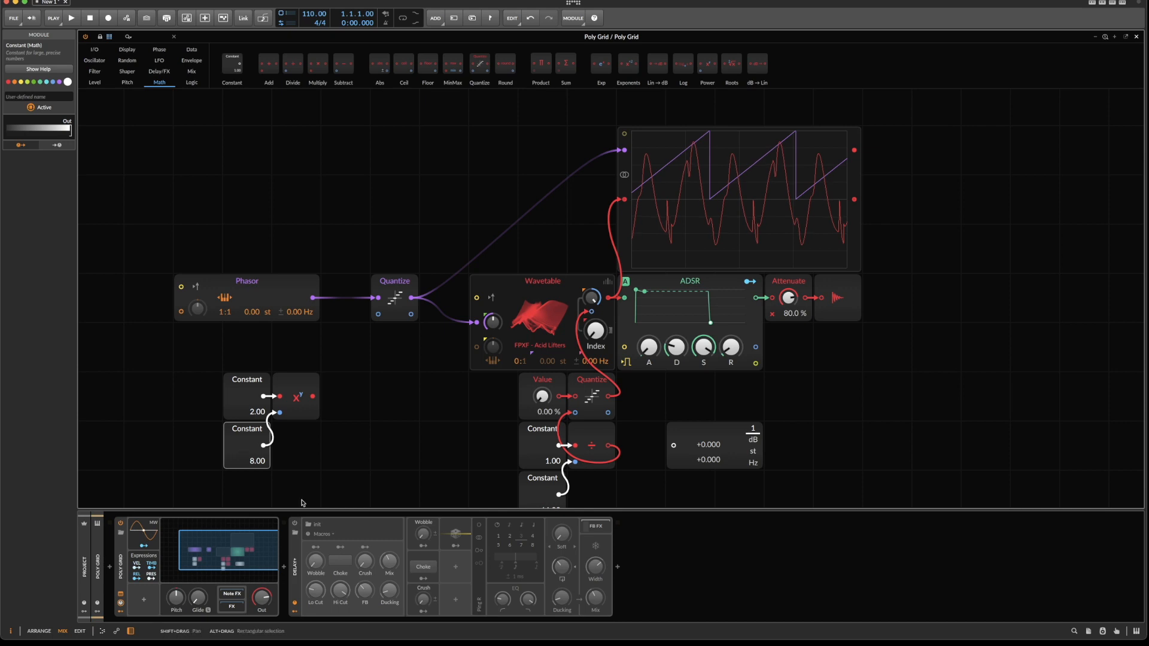
# Check the Power module's output with the Value Readout, and return the readout unconnected to its place below the ADSR.
pyautogui.moveTo(708, 431); pyautogui.dragTo(413, 382)
pyautogui.moveTo(313, 396); pyautogui.dragTo(377, 398)
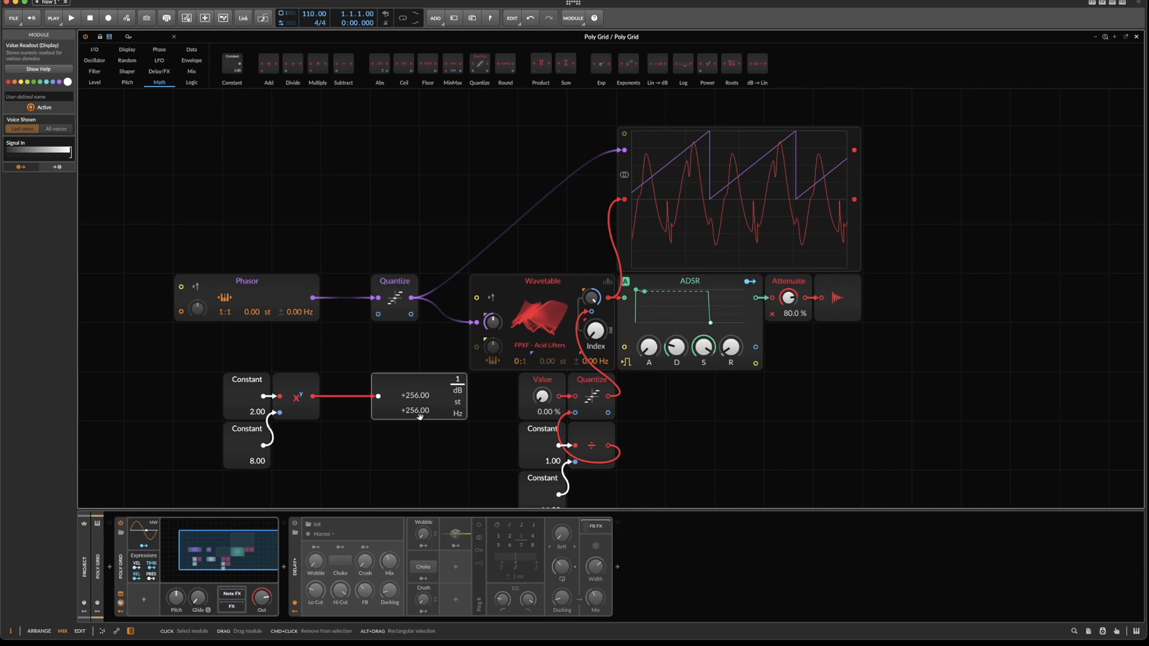
pyautogui.moveTo(393, 395); pyautogui.dragTo(529, 394)
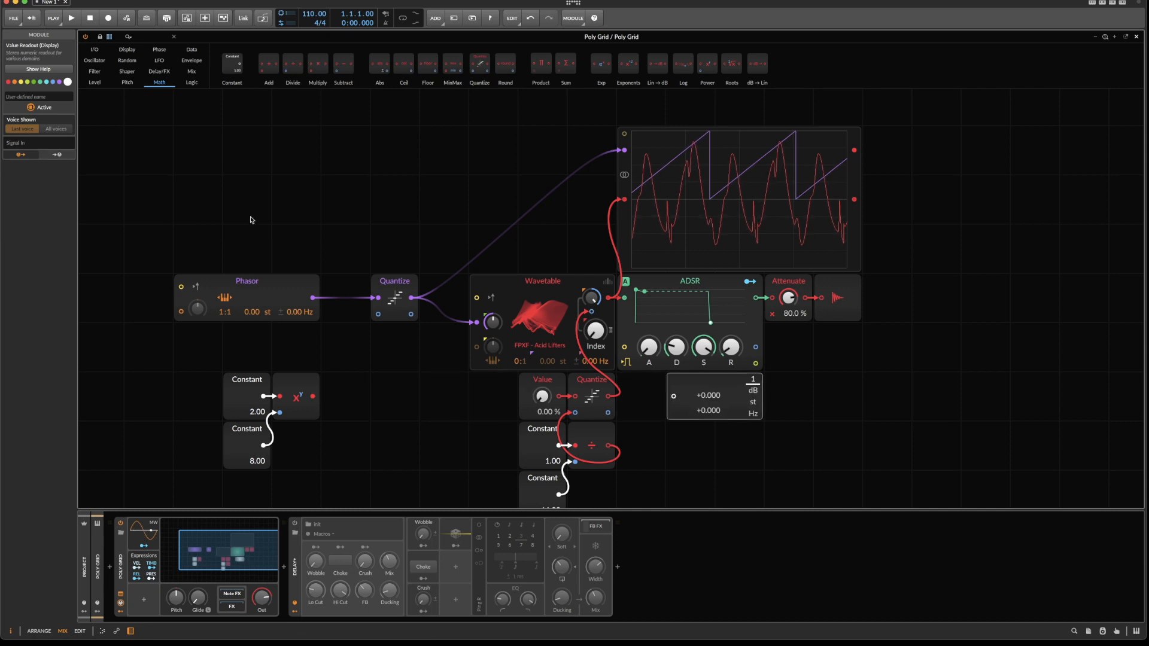
# Add a Divide module with a Constant of 1 divided by the Power output, and feed it into the purple Quantize's step-size input.
pyautogui.moveTo(292, 63); pyautogui.dragTo(355, 340)
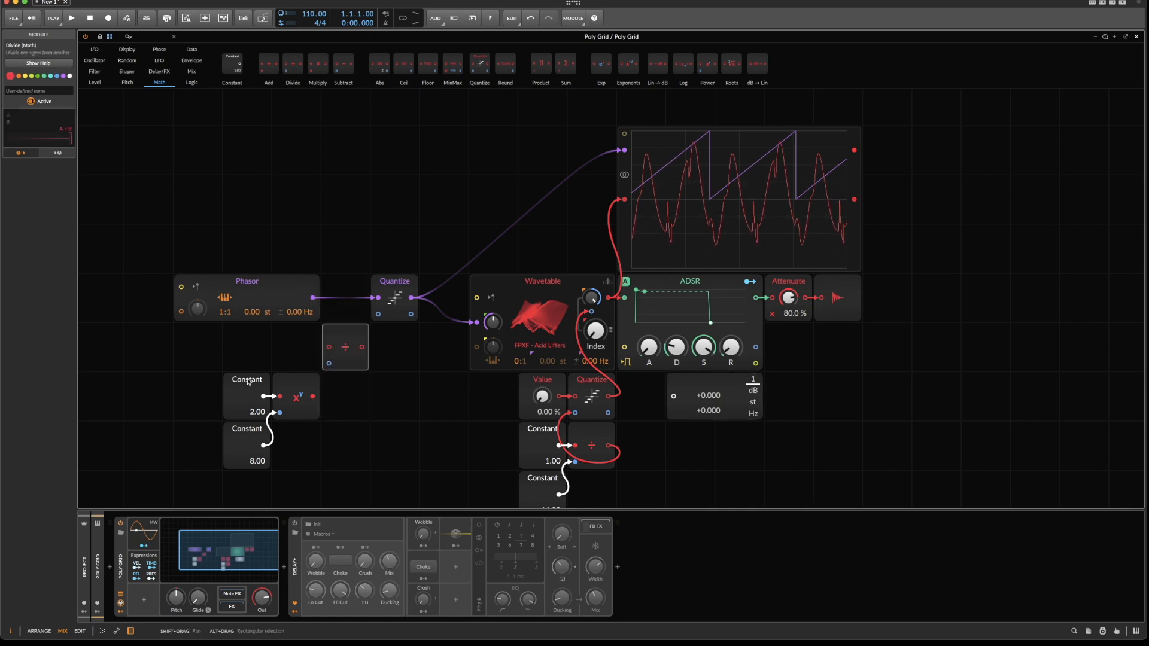
pyautogui.click(248, 390)
pyautogui.press('super+d')
pyautogui.moveTo(248, 481); pyautogui.dragTo(329, 347)
pyautogui.moveTo(313, 396); pyautogui.dragTo(384, 320)
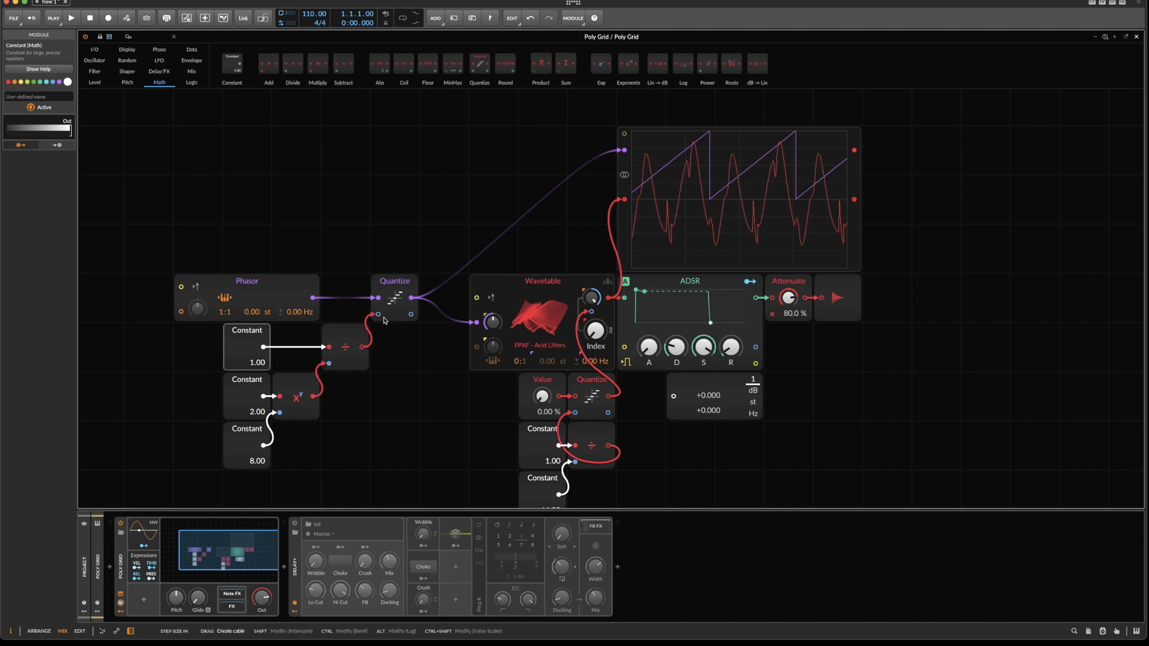
# Set the exponent Constant feeding the Power module to 4 for coarser phase quantization.
pyautogui.click(392, 303)
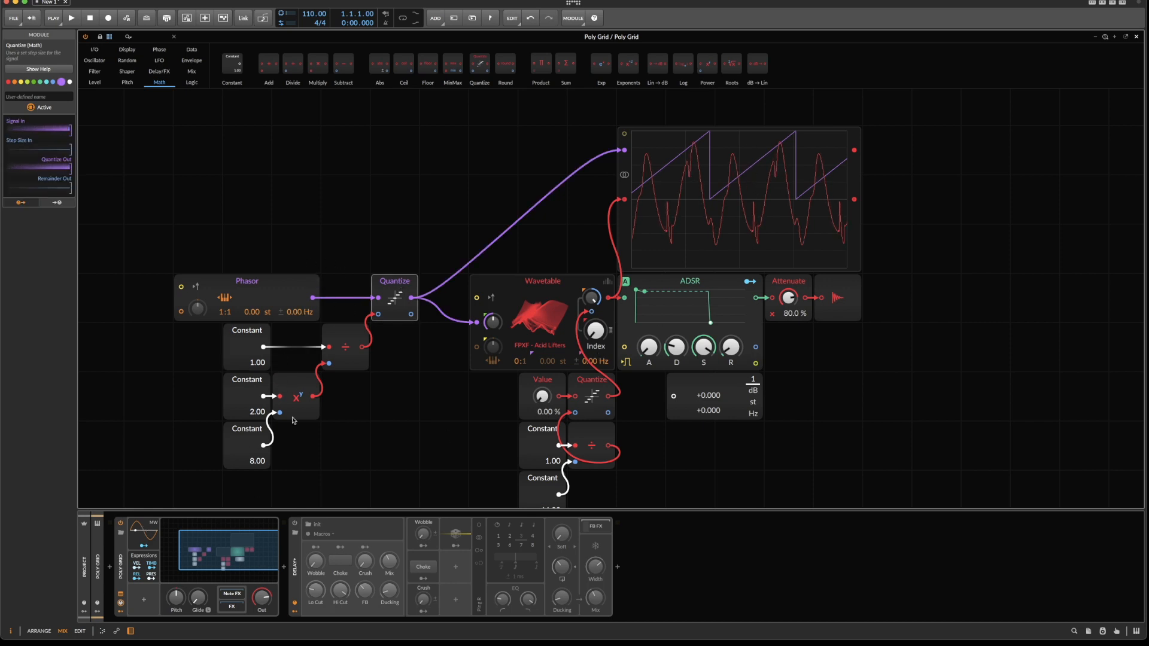
pyautogui.moveTo(253, 463)
pyautogui.mouseDown()
pyautogui.moveTo(254, 475)
pyautogui.moveTo(300, 461)
pyautogui.moveTo(256, 468)
pyautogui.mouseUp()
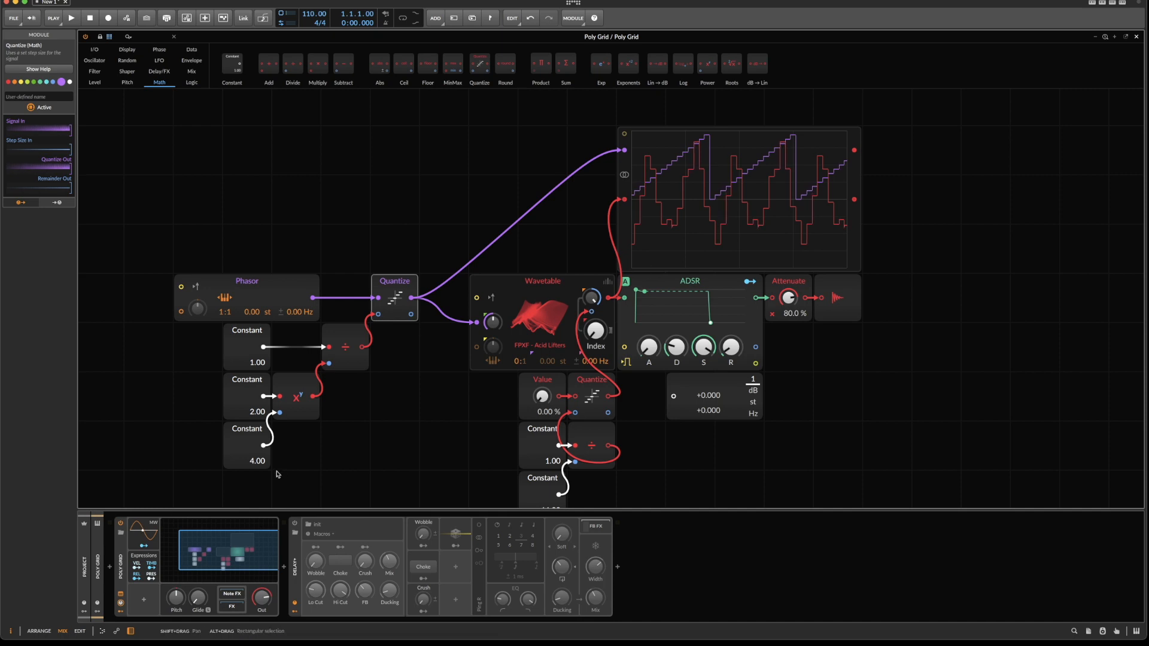
# Set the Power module's exponent Constant to 8 and compare the sound with the purple Quantize bypassed and active, with Value at 19.5 %.
pyautogui.moveTo(257, 461); pyautogui.dragTo(257, 446)
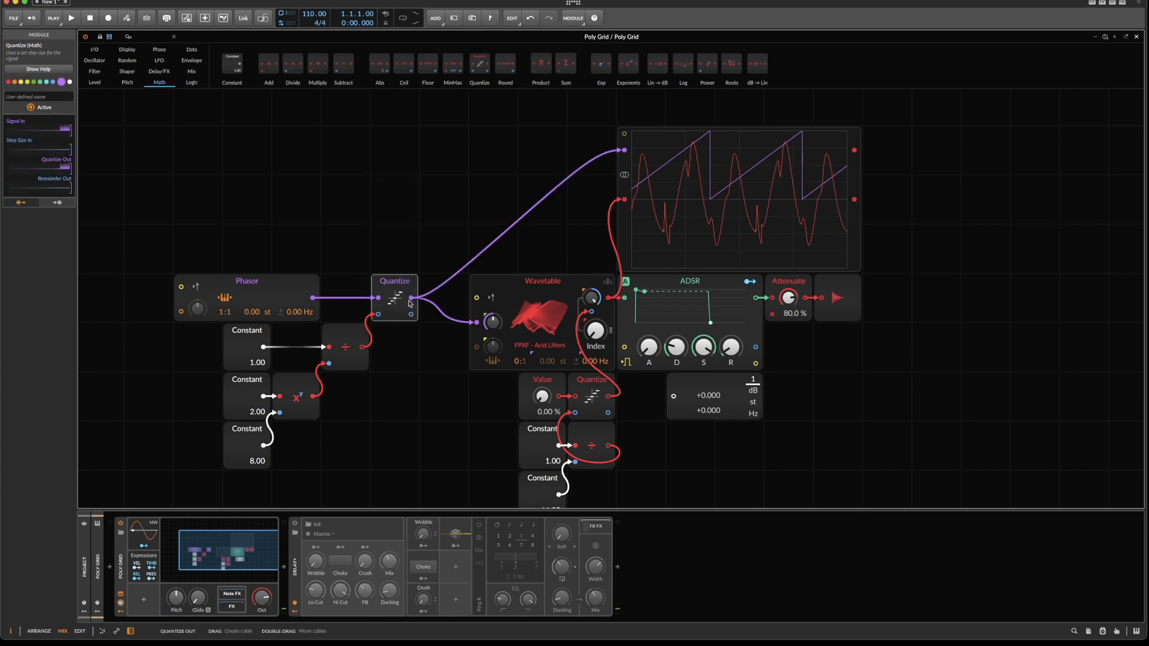
pyautogui.hotkey('alt', 'a')
pyautogui.hotkey('alt', 'a')
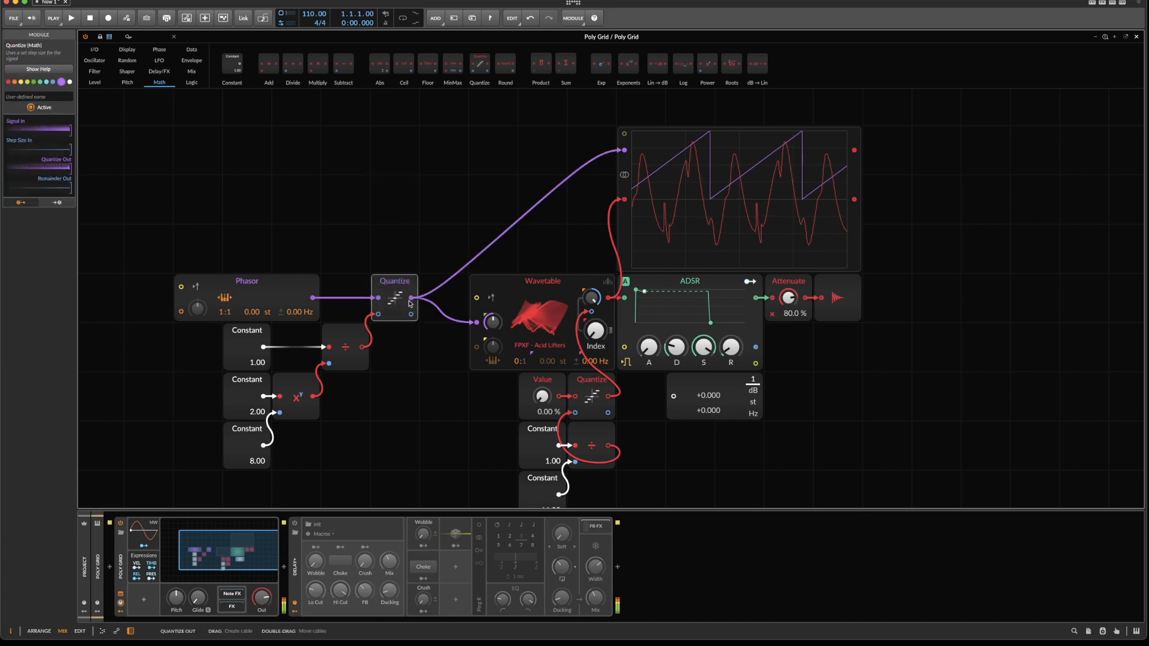
pyautogui.hotkey('alt', 'a')
pyautogui.hotkey('alt', 'a')
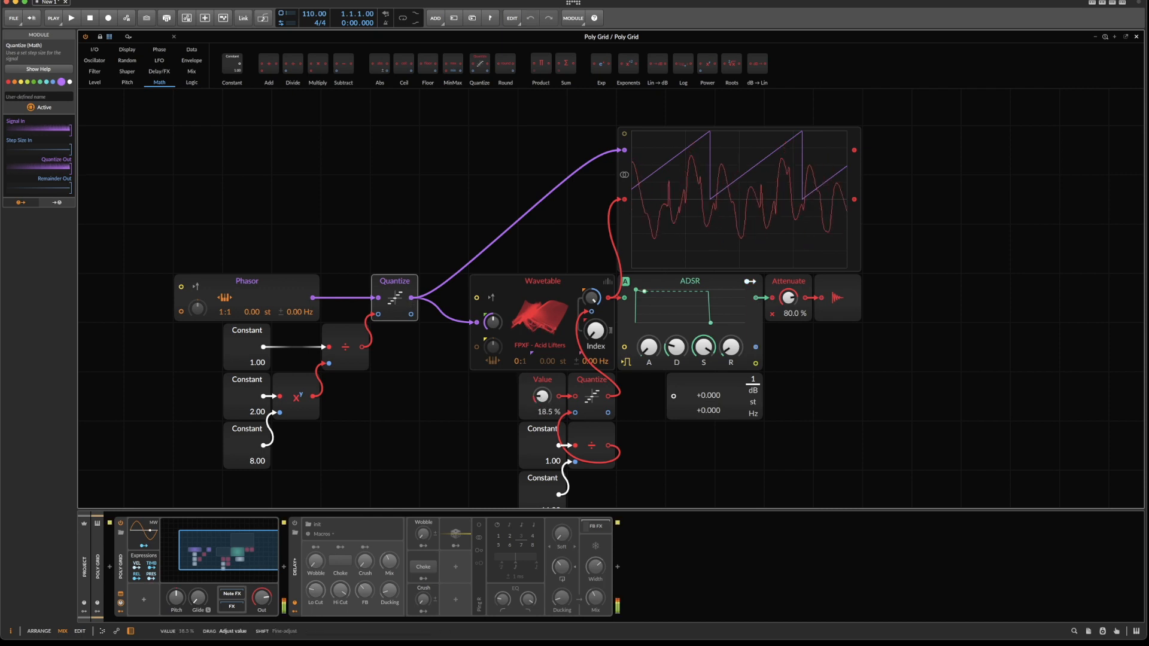
pyautogui.moveTo(540, 395); pyautogui.dragTo(541, 428)
# Shift the Value module one cell left and move the 1.00 and 64.00 Constants up one row beside the red Quantize.
pyautogui.scroll(-3, 525, 299)
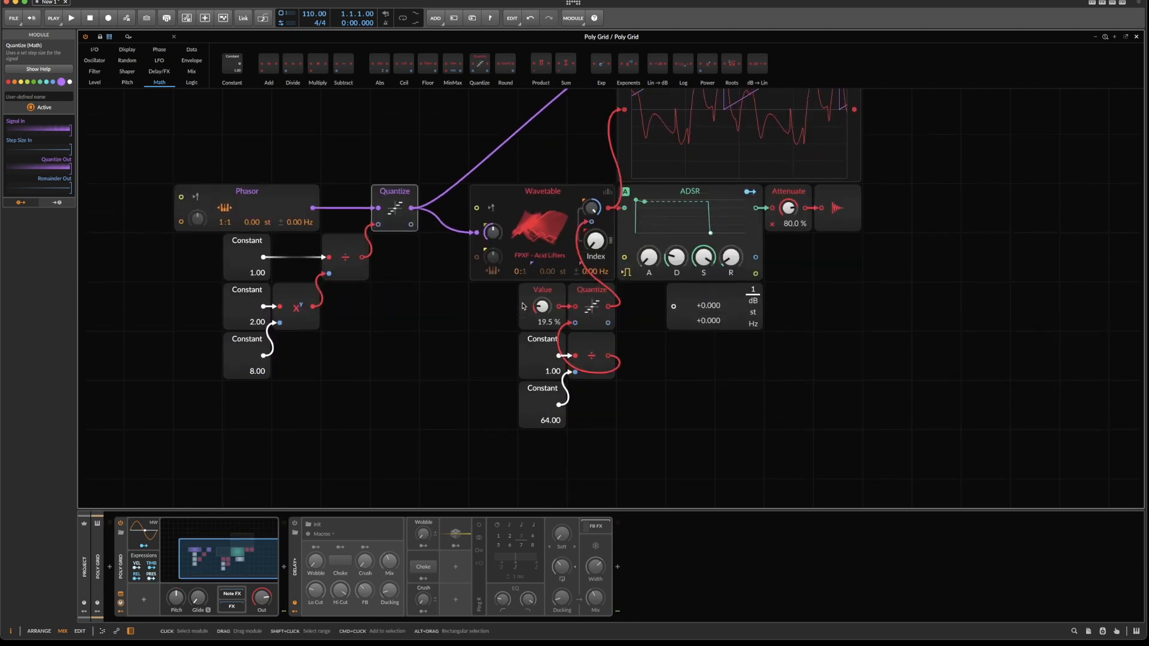
pyautogui.moveTo(522, 302); pyautogui.dragTo(473, 303)
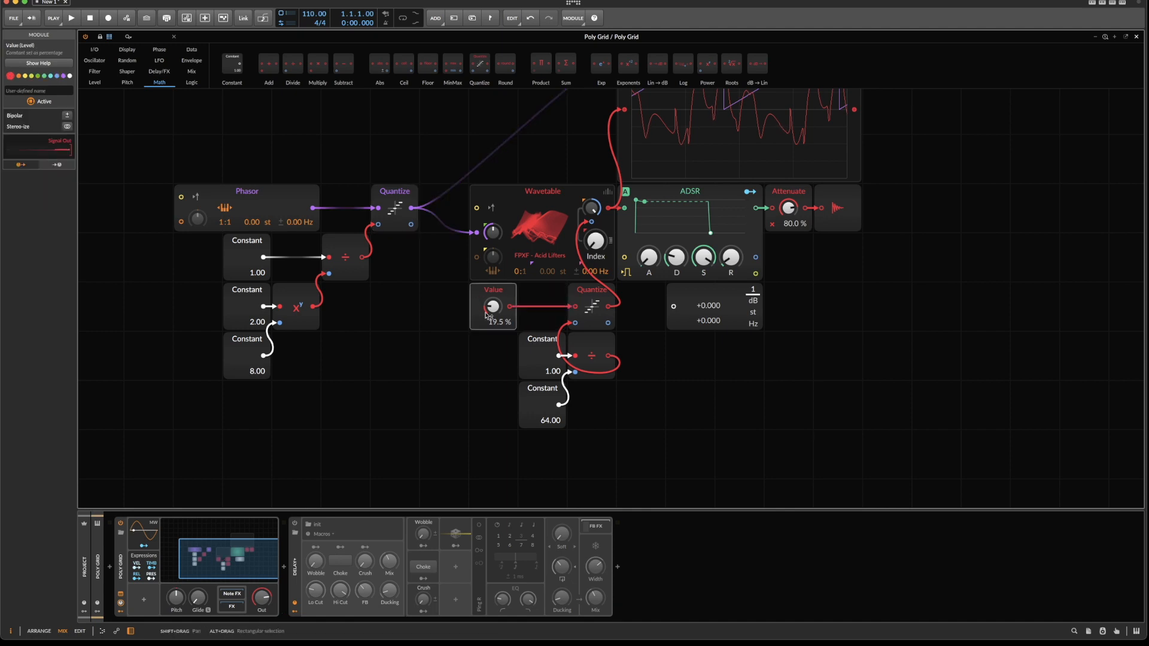
pyautogui.moveTo(508, 353); pyautogui.dragTo(525, 393)
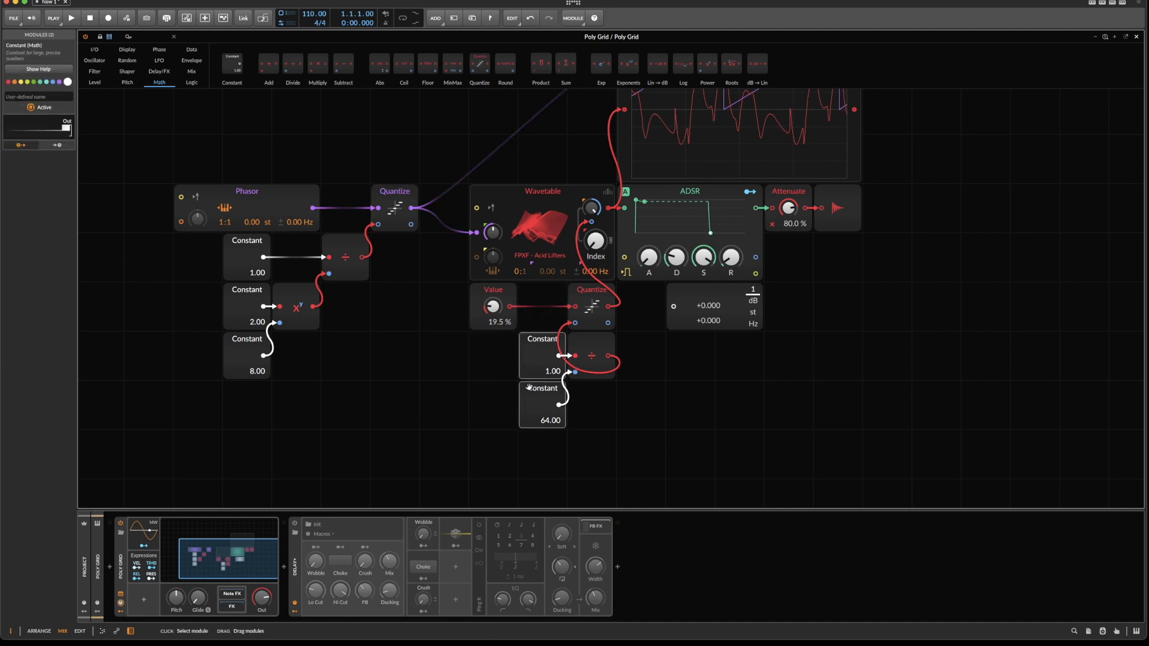
pyautogui.moveTo(526, 340); pyautogui.dragTo(527, 299)
pyautogui.scroll(1, 541, 374)
pyautogui.scroll(5, 542, 378)
pyautogui.scroll(-5, 541, 378)
# Delete the unused Value Readout and shift the ADSR, Attenuate and output modules right to make room after the Wavetable.
pyautogui.click(680, 300)
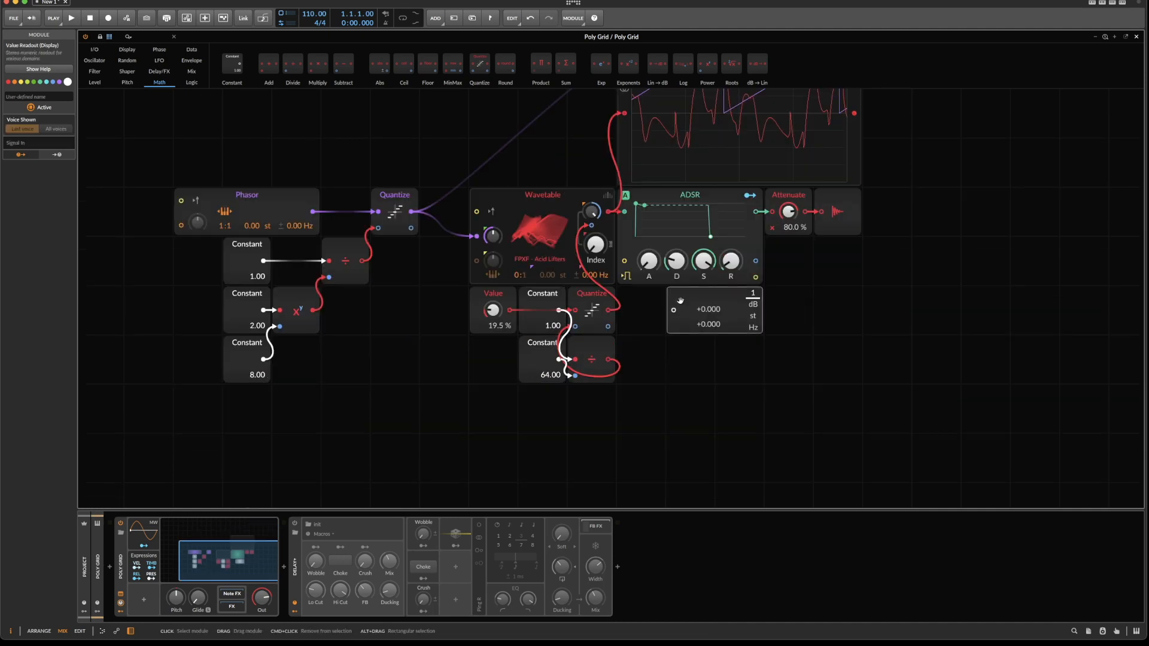
pyautogui.press('BackSpace')
pyautogui.moveTo(670, 334); pyautogui.dragTo(874, 226)
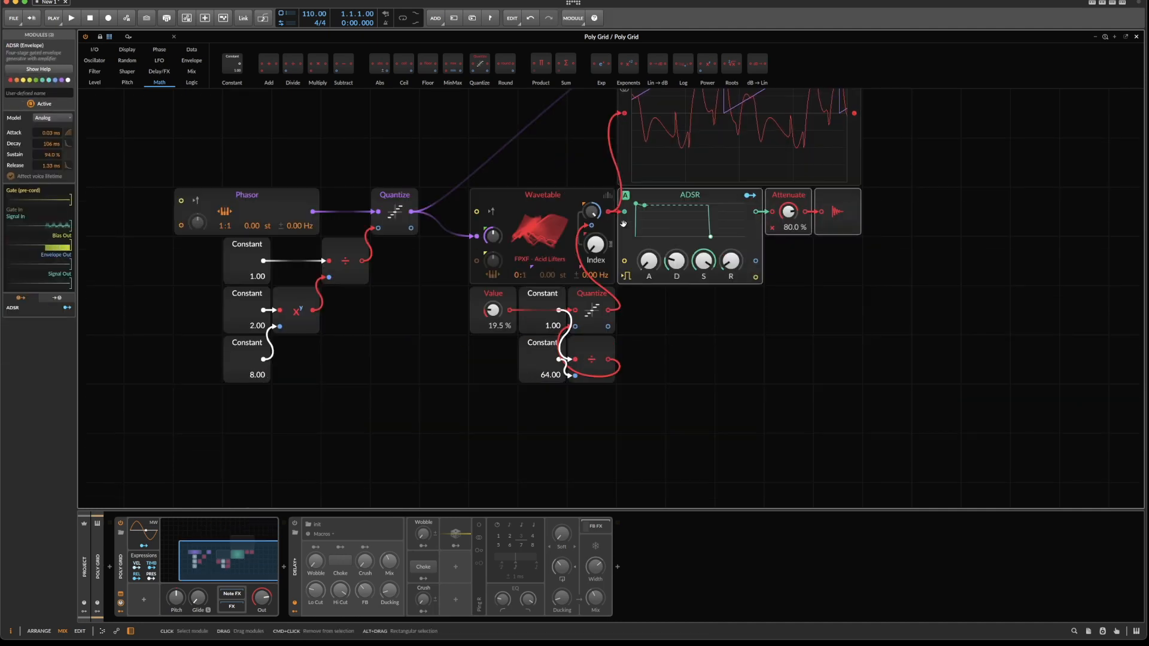
pyautogui.moveTo(623, 223); pyautogui.dragTo(868, 224)
# Add an XP filter in the free space after the Wavetable and set its mode to Low-pass 4.
pyautogui.rightClick(706, 285)
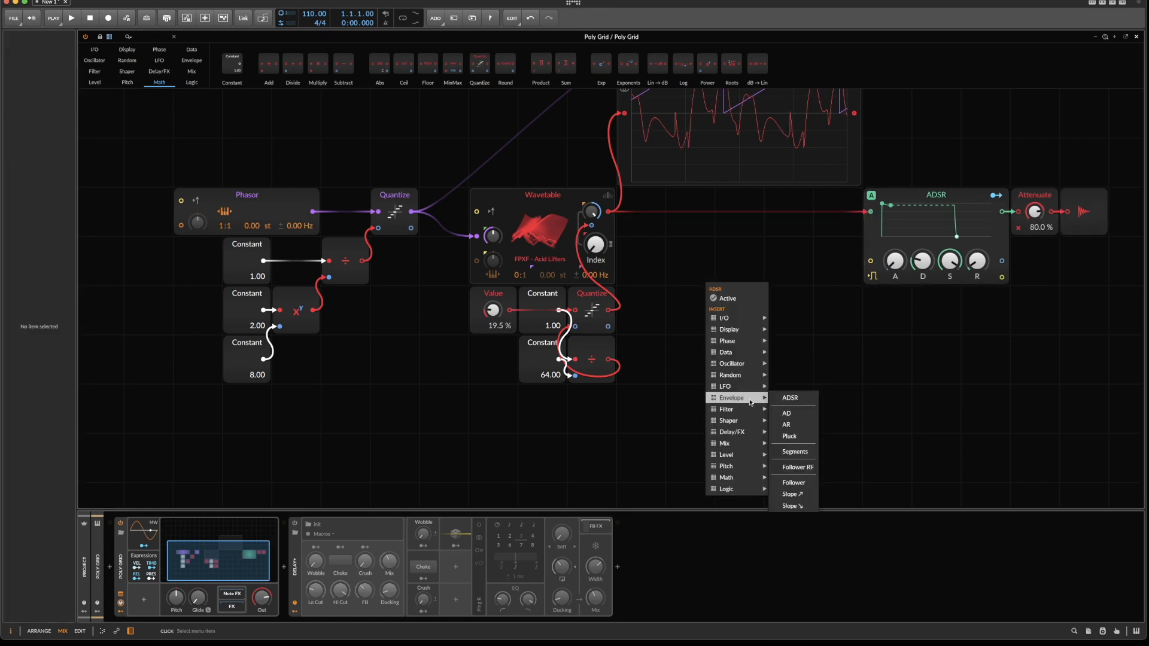
pyautogui.moveTo(754, 411)
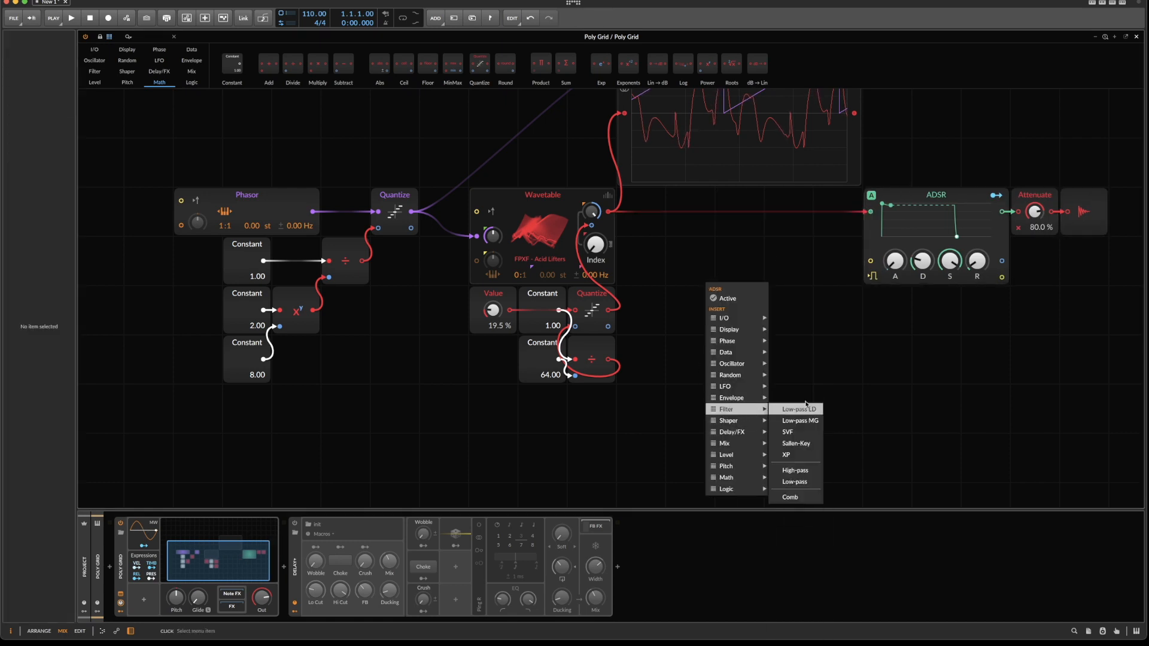
pyautogui.click(787, 455)
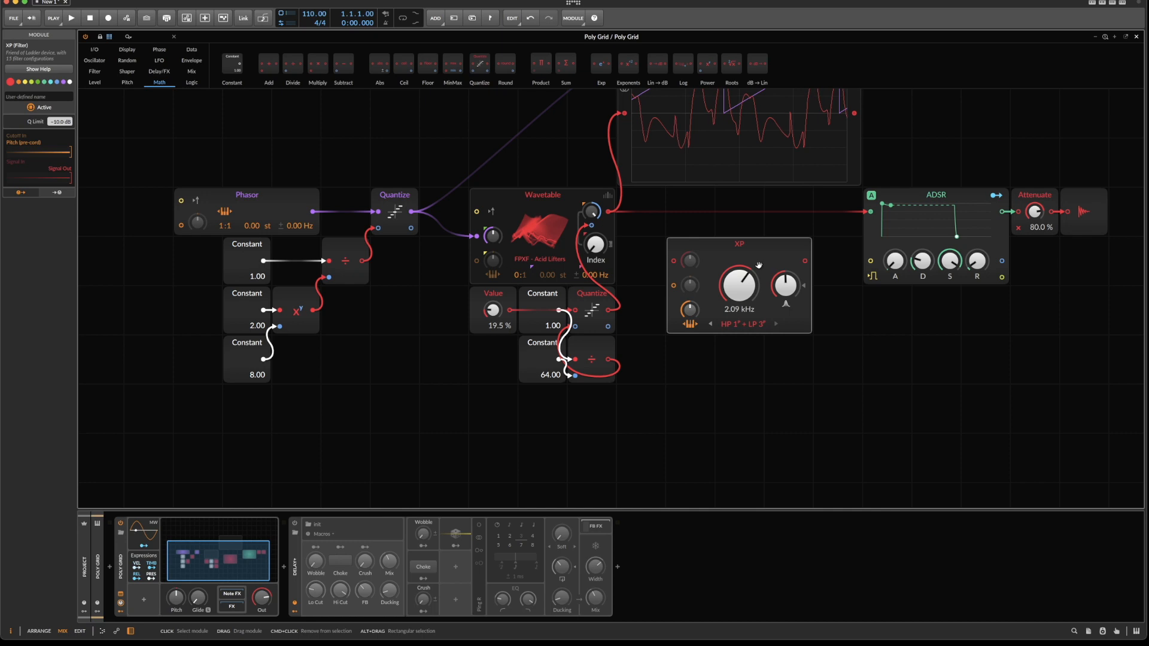
pyautogui.click(736, 324)
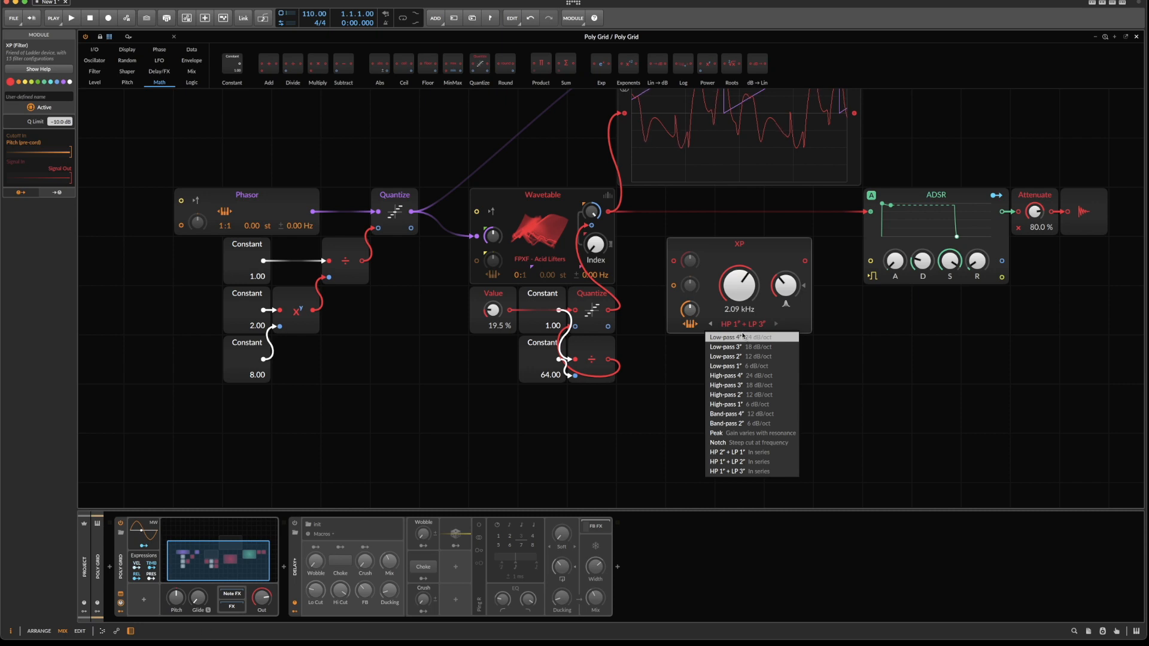
pyautogui.click(743, 336)
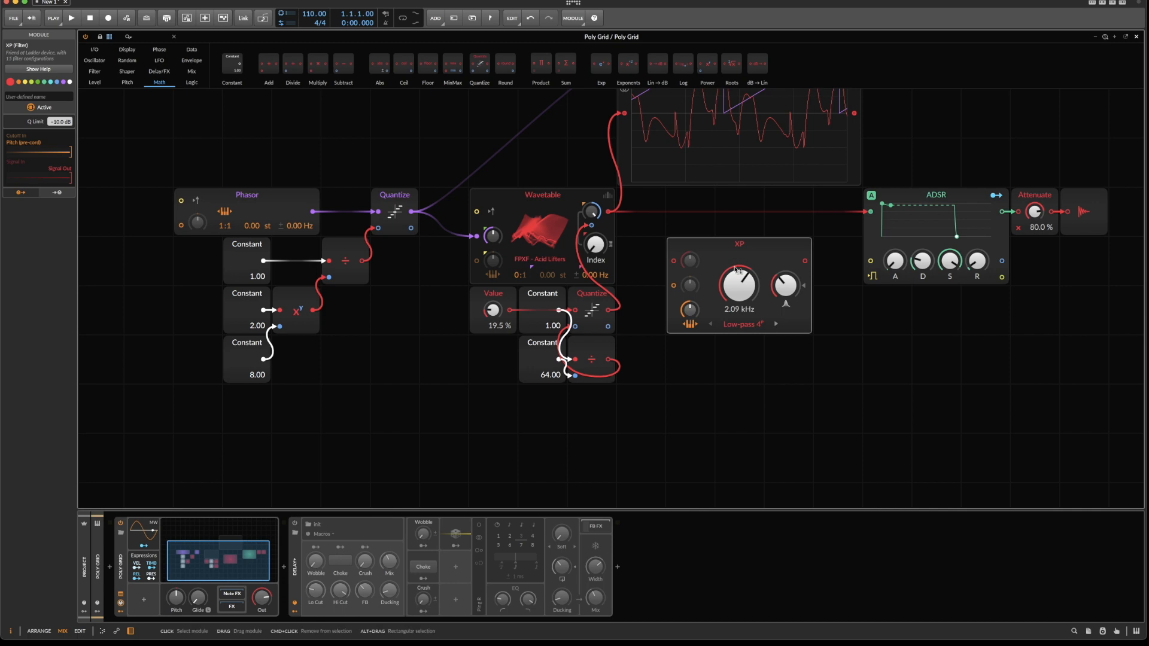
# Wire the Wavetable output through the XP filter into the ADSR's signal input, and align the filter with the main row.
pyautogui.click(612, 206)
pyautogui.moveTo(693, 274); pyautogui.dragTo(609, 211)
pyautogui.doubleClick(674, 286)
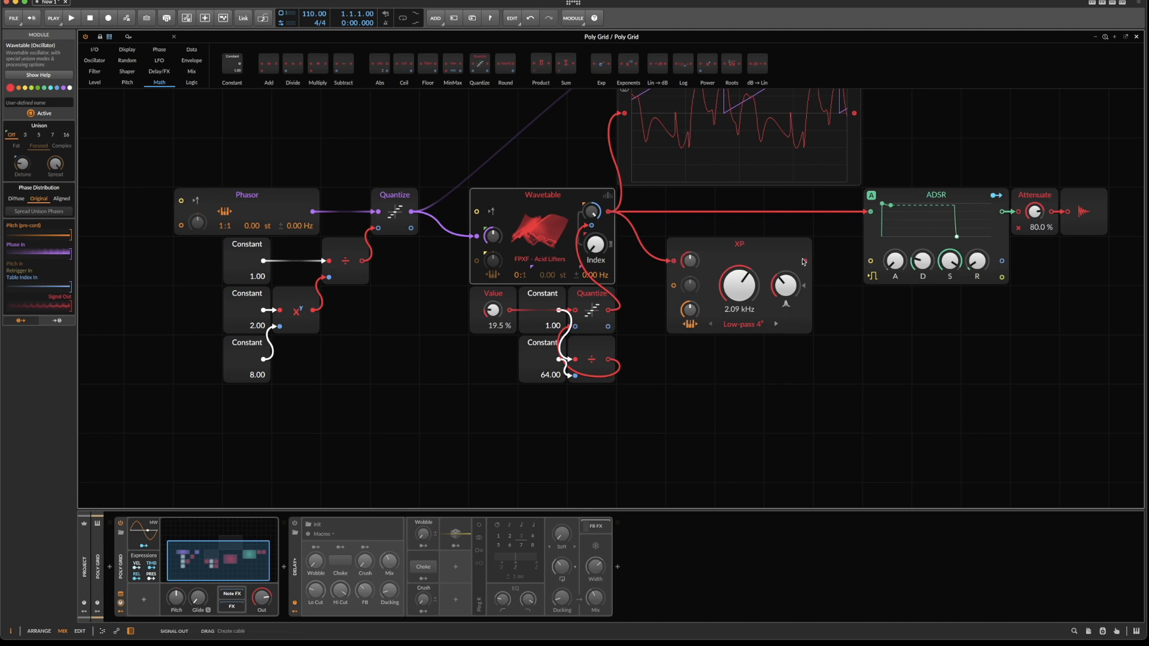
pyautogui.moveTo(873, 199); pyautogui.dragTo(871, 213)
pyautogui.moveTo(777, 248); pyautogui.dragTo(777, 199)
# Add an ADSR with zero sustain below the Divide, route its envelope to the XP's cutoff modulation, and set the cutoff to 262 Hz.
pyautogui.rightClick(534, 424)
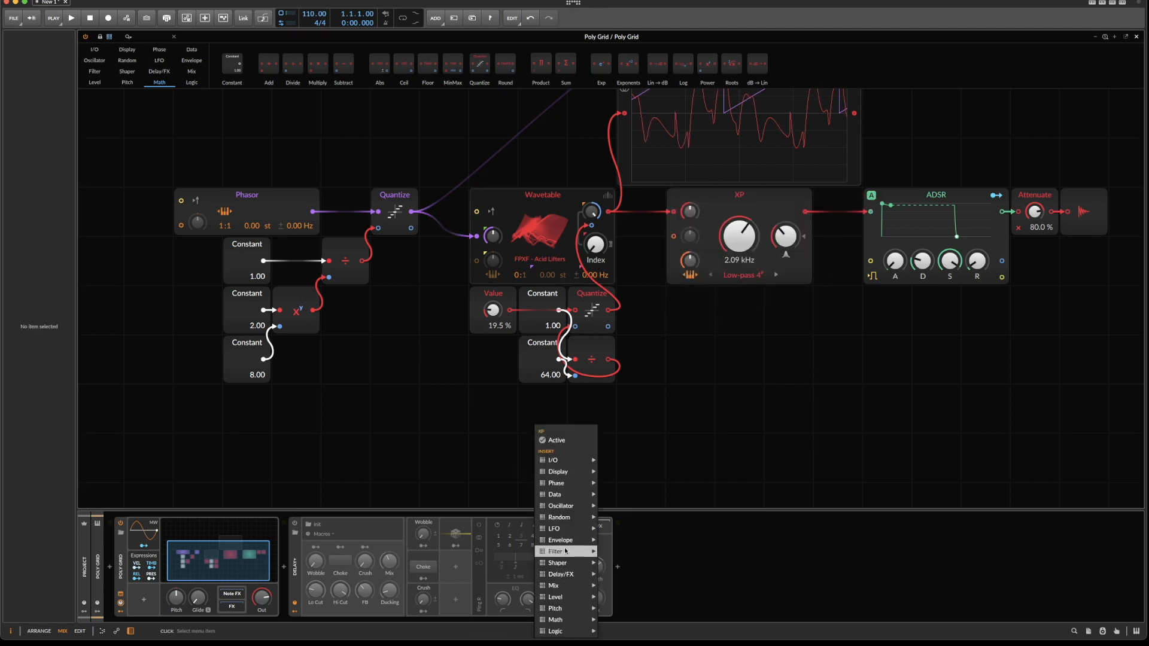
pyautogui.moveTo(568, 541)
pyautogui.click(610, 541)
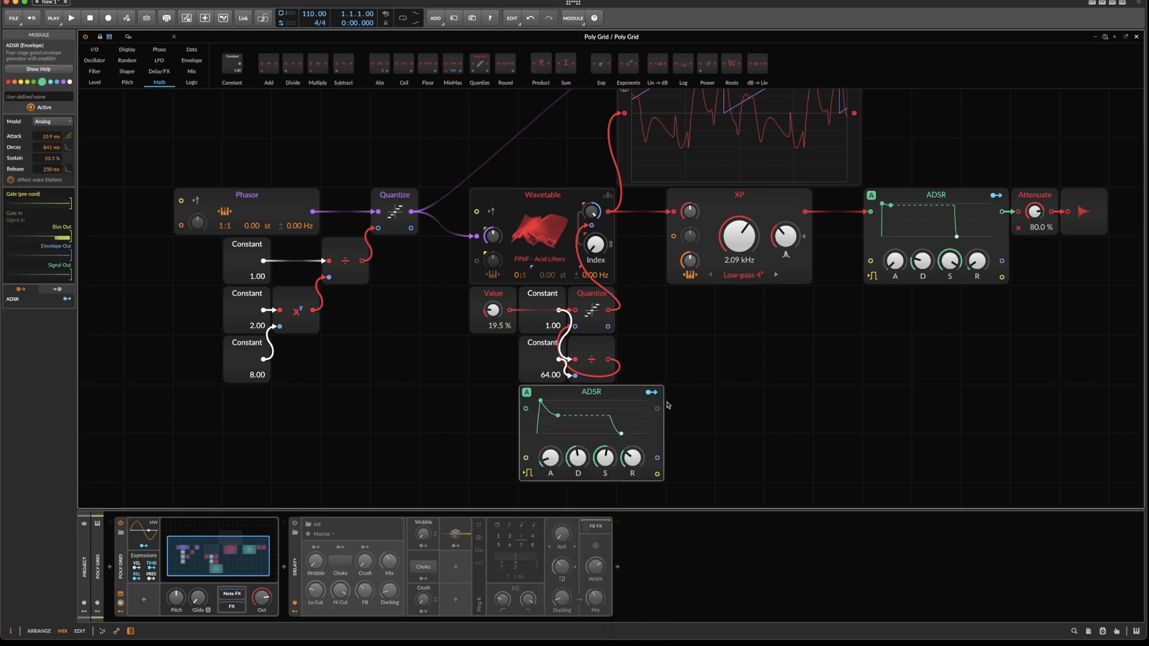
pyautogui.moveTo(657, 458); pyautogui.dragTo(672, 266)
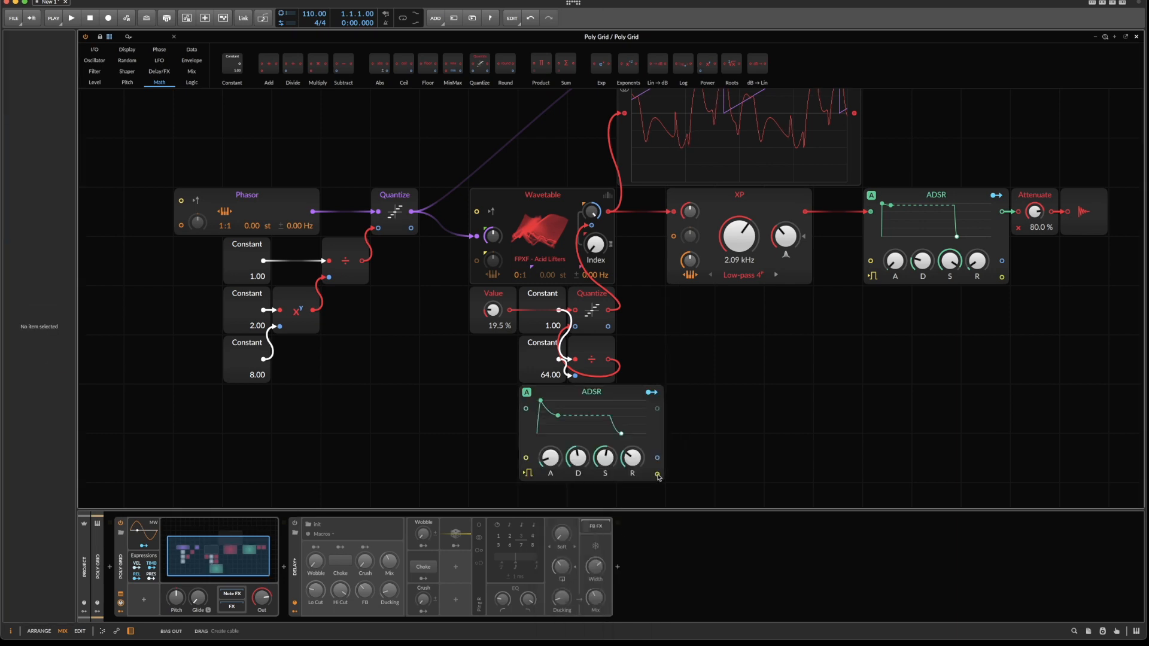
pyautogui.moveTo(658, 460); pyautogui.dragTo(690, 221)
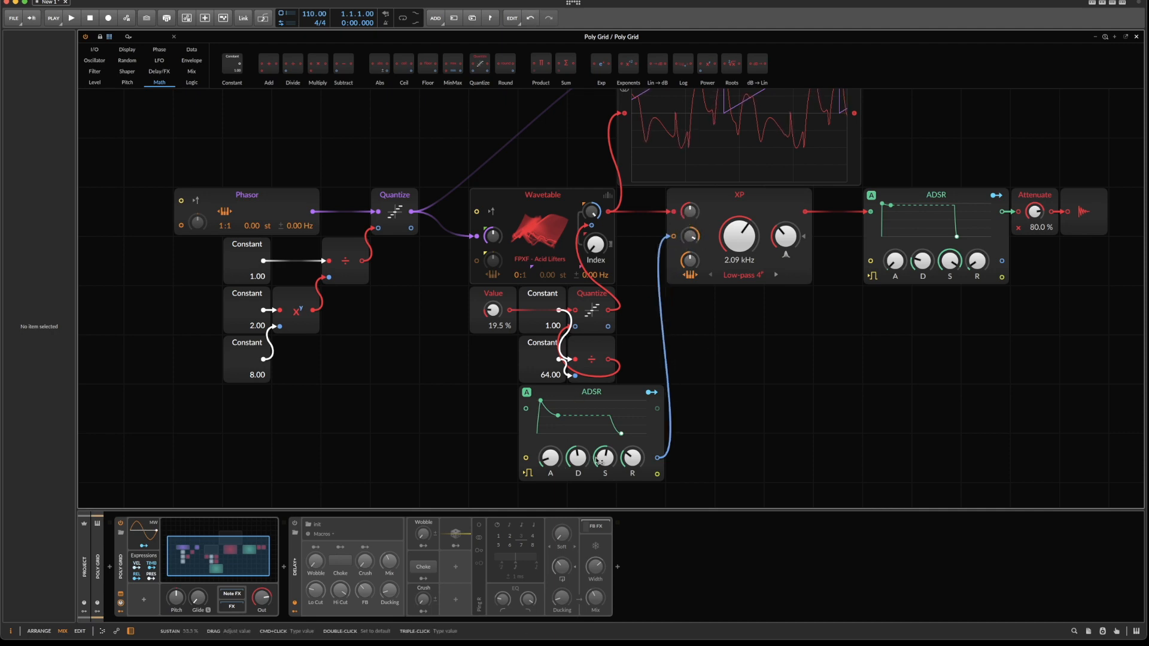
pyautogui.moveTo(725, 234); pyautogui.dragTo(725, 272)
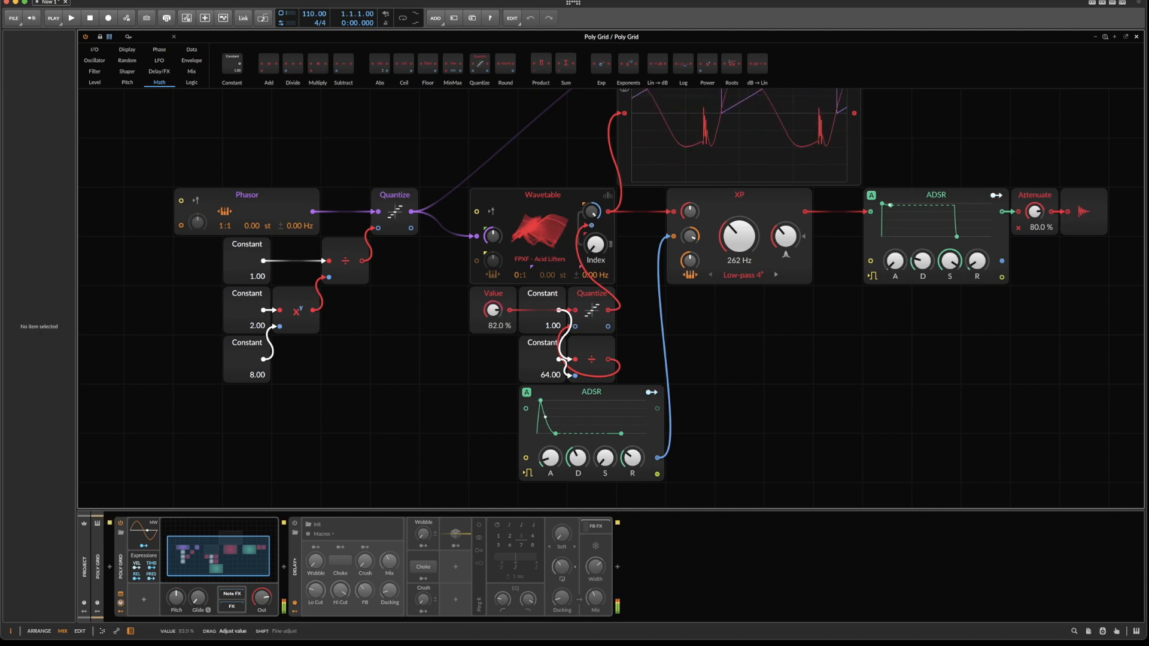
# Sweep the Value module to 36.5 % and load the FPXF - Big Buzzer wavetable into the Wavetable.
pyautogui.moveTo(493, 310); pyautogui.dragTo(493, 298)
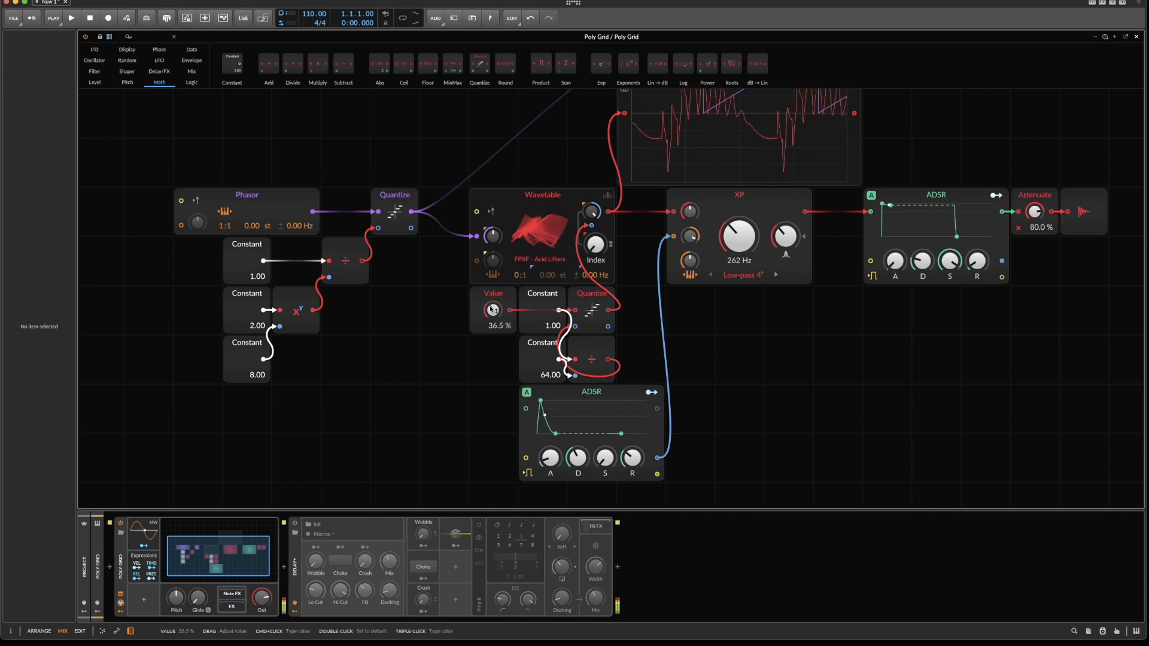
pyautogui.click(551, 218)
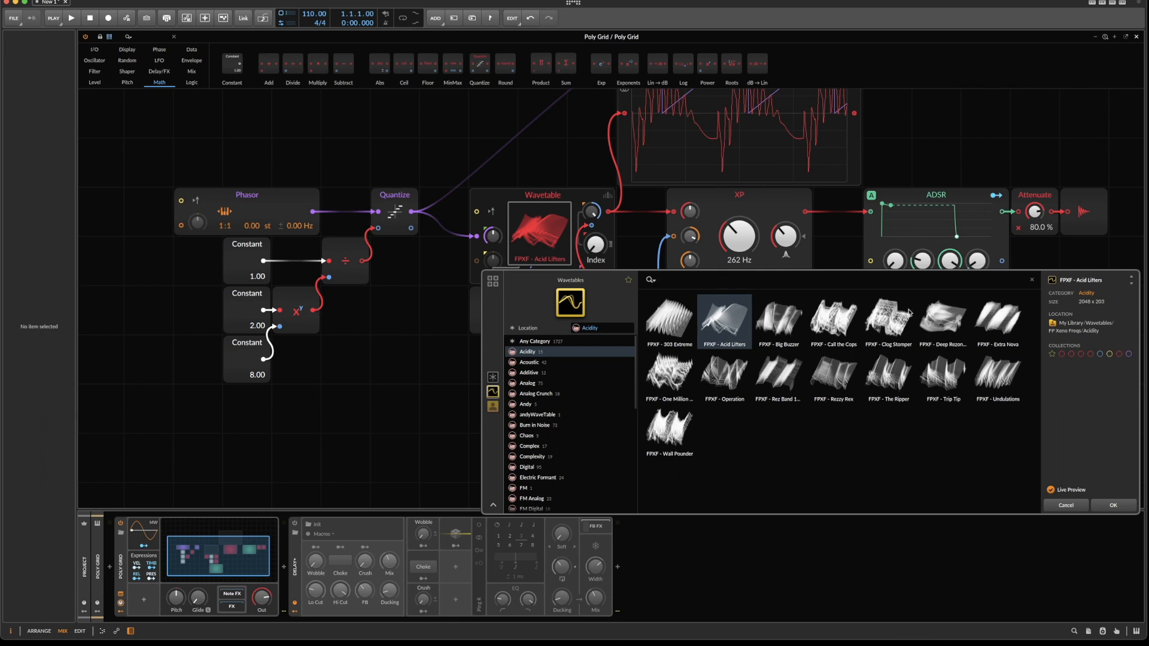
pyautogui.press('Right')
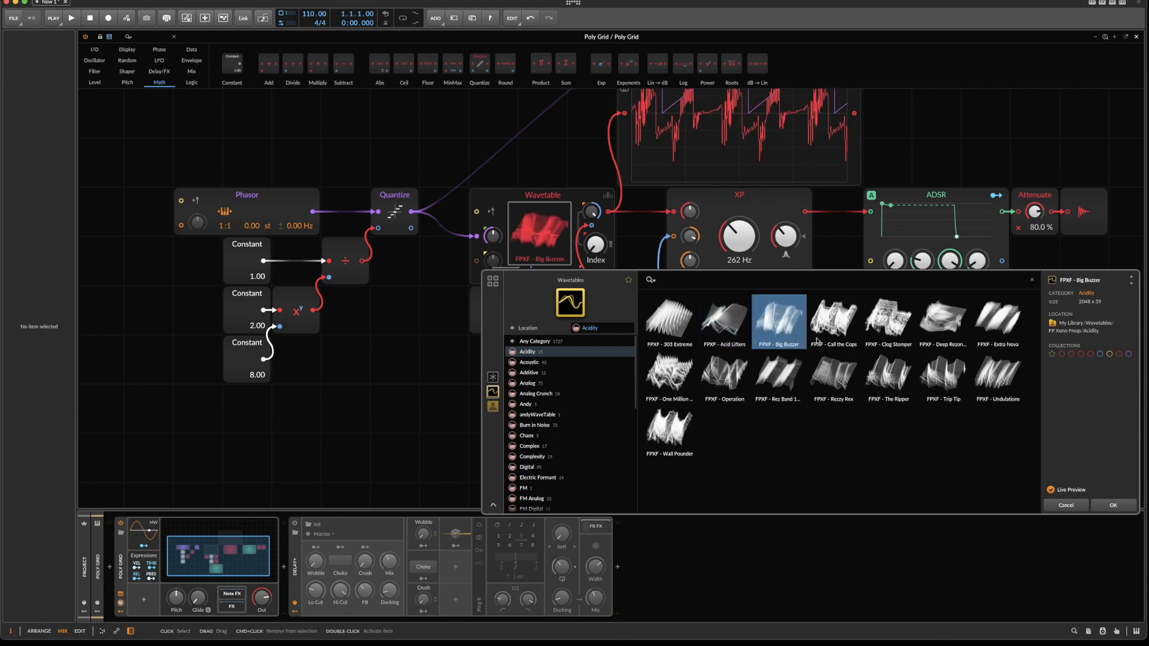
pyautogui.click(1113, 505)
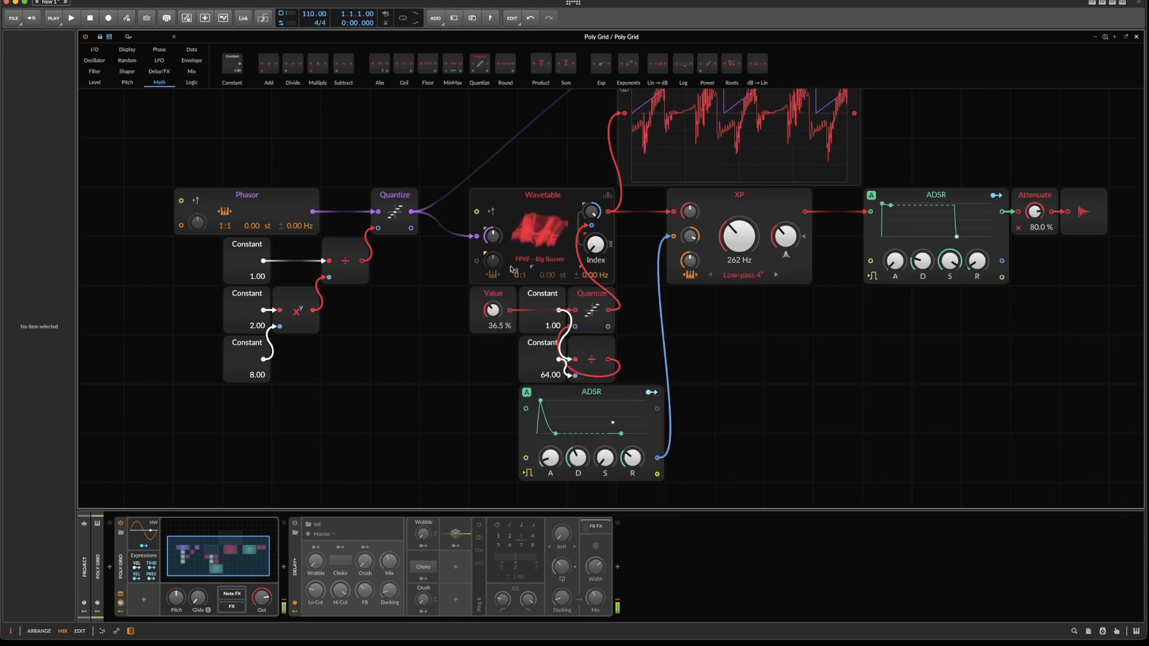
# Set Value to 0 %, toggle the purple Quantize for comparison, and load the FPXF - Acid Lifters wavetable again.
pyautogui.moveTo(492, 309); pyautogui.dragTo(493, 290)
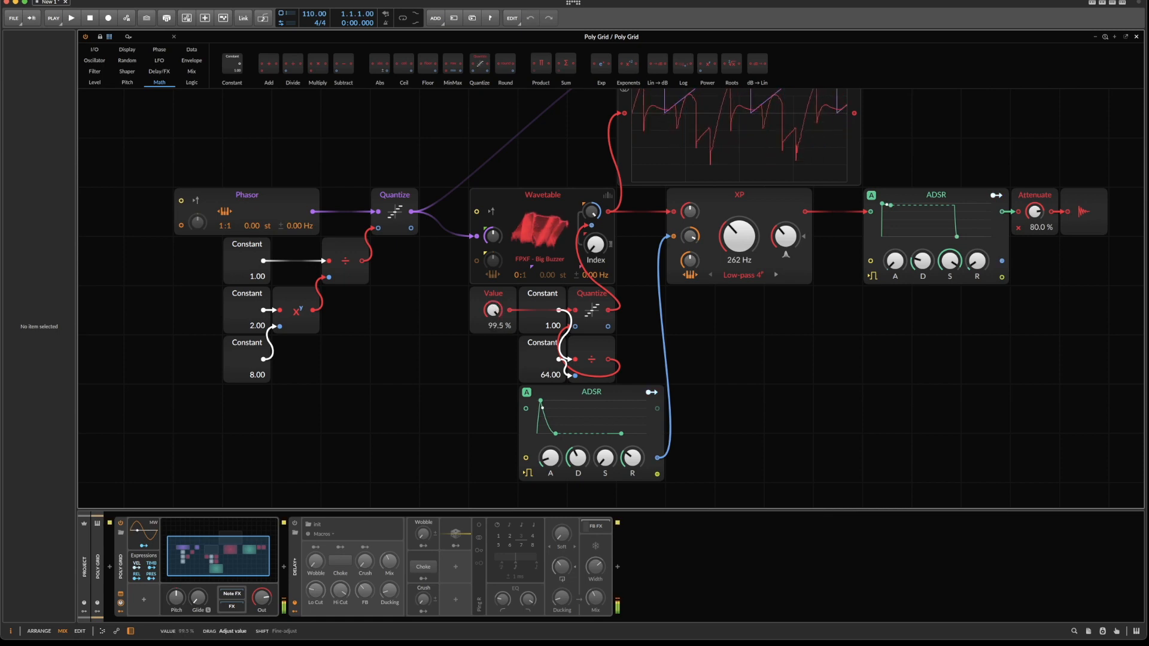
pyautogui.click(408, 203)
pyautogui.hotkey('alt', 'a')
pyautogui.click(522, 233)
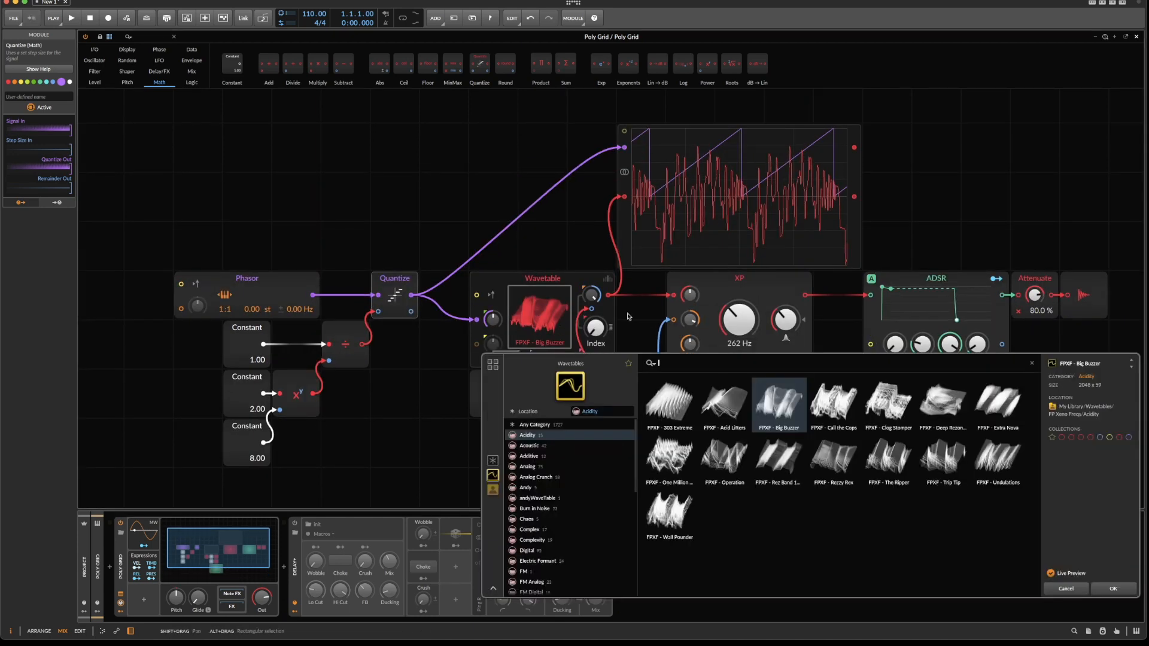
pyautogui.click(725, 402)
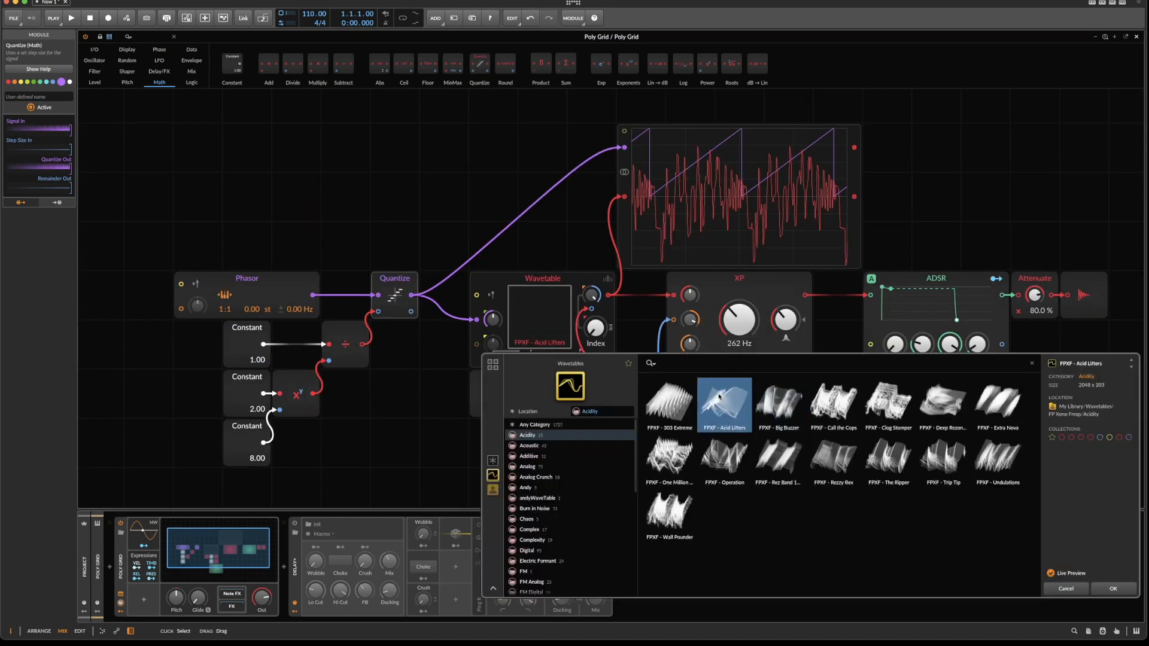
pyautogui.click(1111, 588)
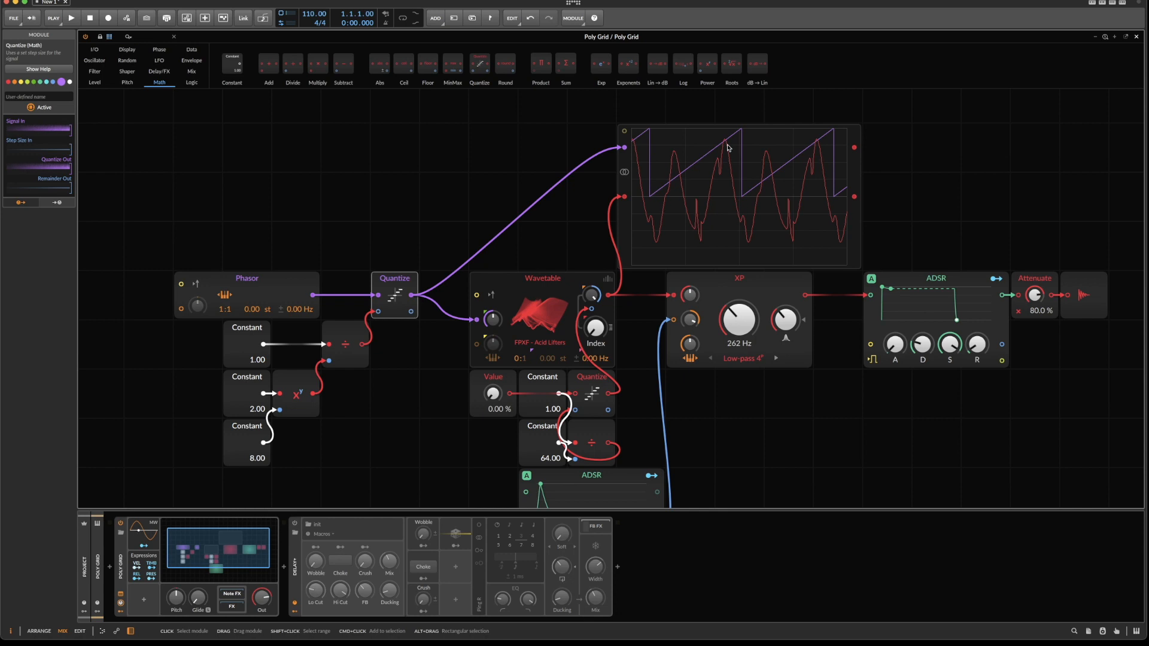
# Set the attack of the ADSR modulating the filter to 0 ms.
pyautogui.scroll(-2, 658, 300)
pyautogui.scroll(-2, 565, 419)
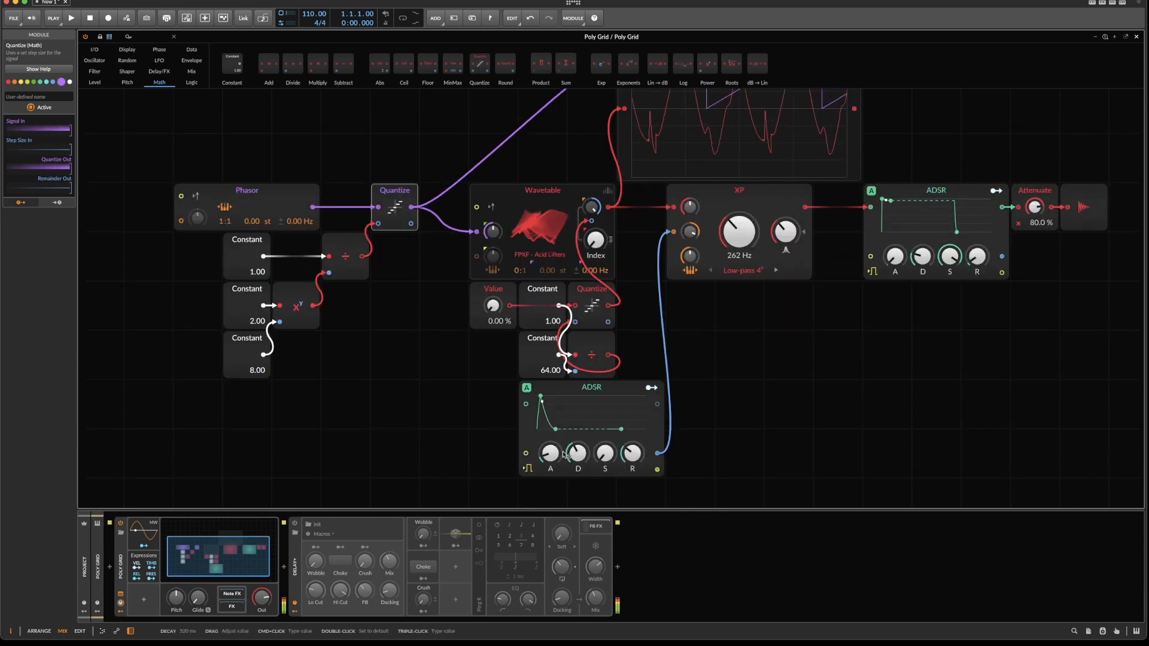
pyautogui.moveTo(551, 454); pyautogui.dragTo(551, 485)
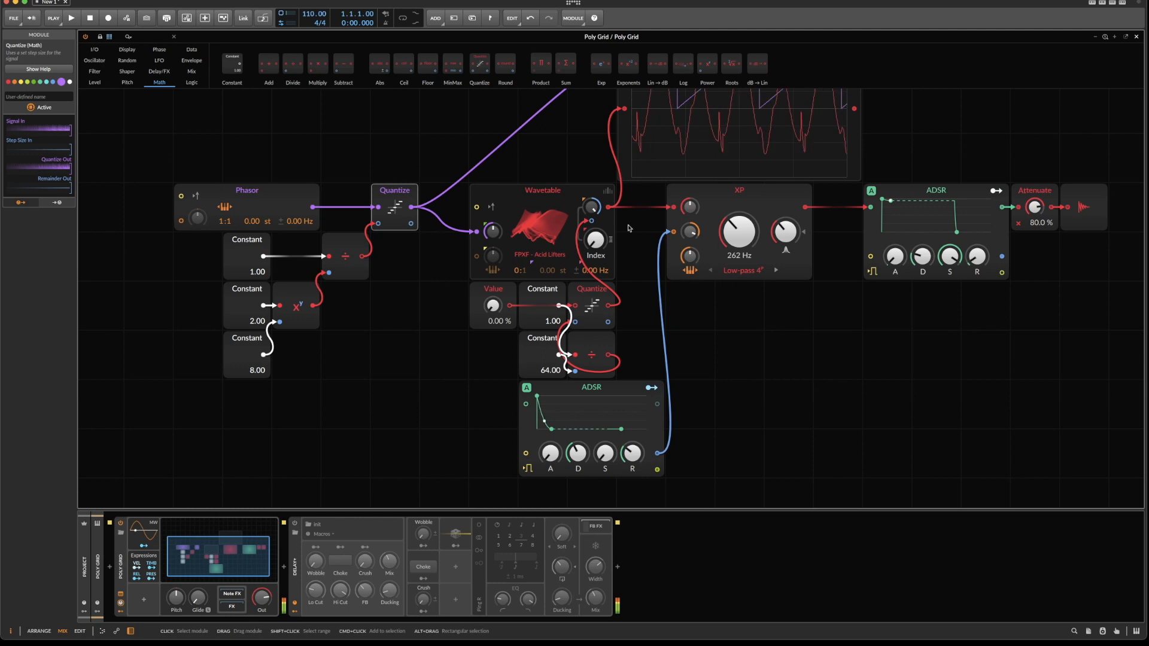
# Try different XP cutoff settings, ending at 220 Hz, and set the Attenuate level to 76 %.
pyautogui.moveTo(734, 234)
pyautogui.mouseDown()
pyautogui.moveTo(734, 189)
pyautogui.moveTo(735, 241)
pyautogui.mouseUp()
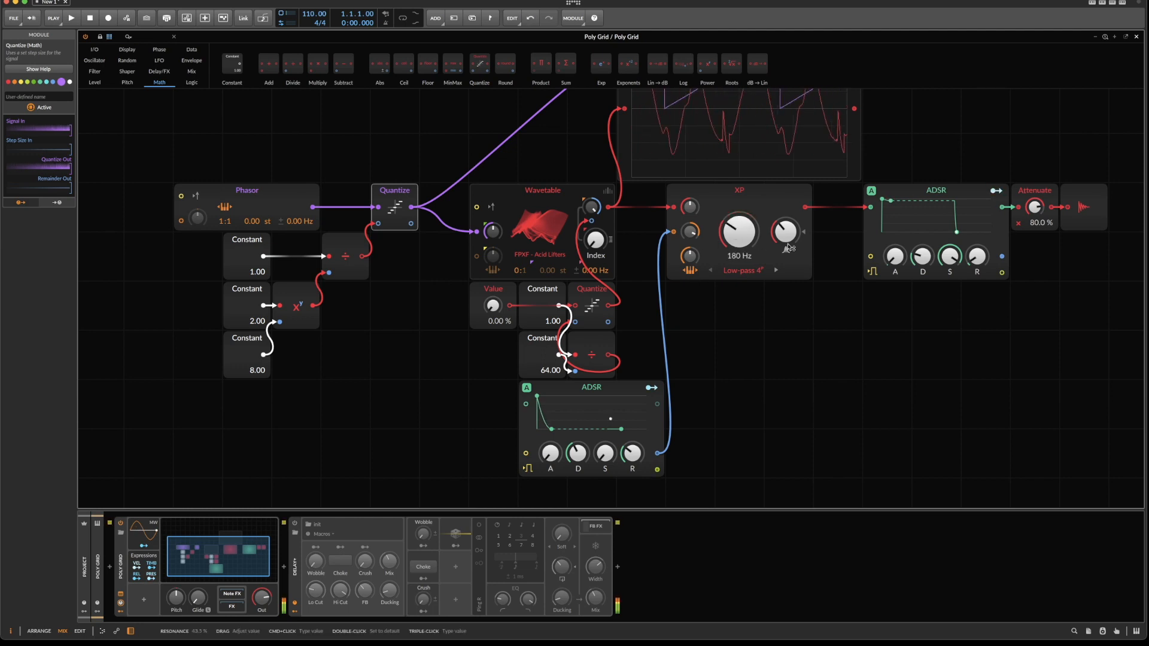
pyautogui.moveTo(690, 207); pyautogui.dragTo(689, 201)
pyautogui.moveTo(737, 232); pyautogui.dragTo(738, 190)
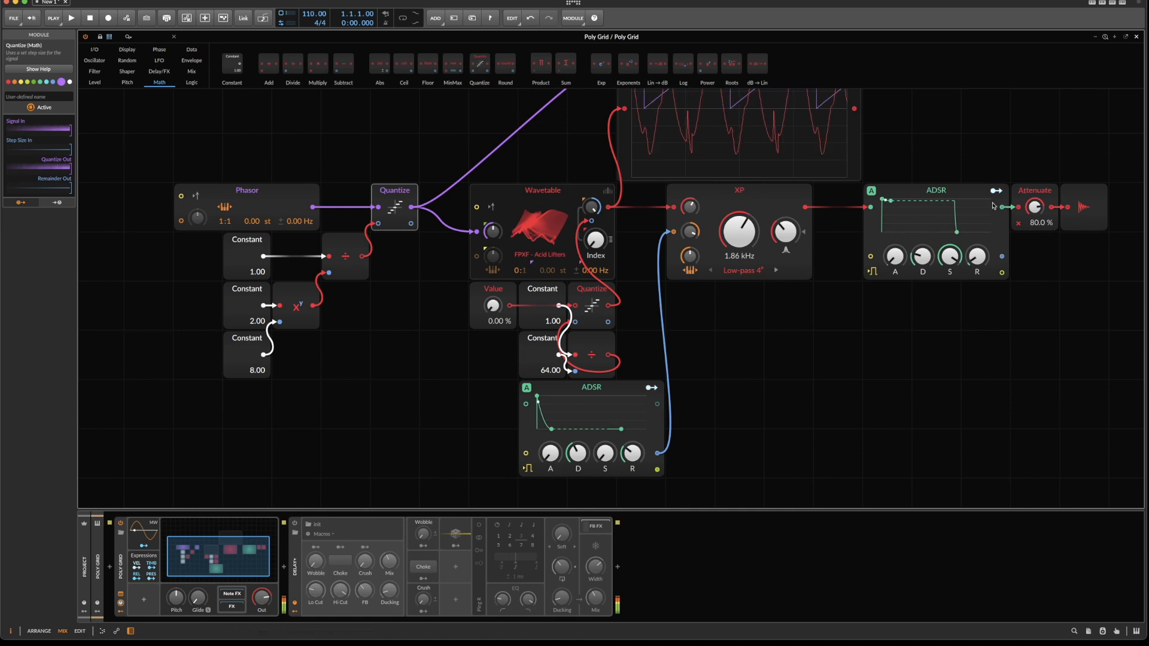
pyautogui.moveTo(1034, 207); pyautogui.dragTo(1034, 205)
pyautogui.moveTo(740, 233); pyautogui.dragTo(740, 266)
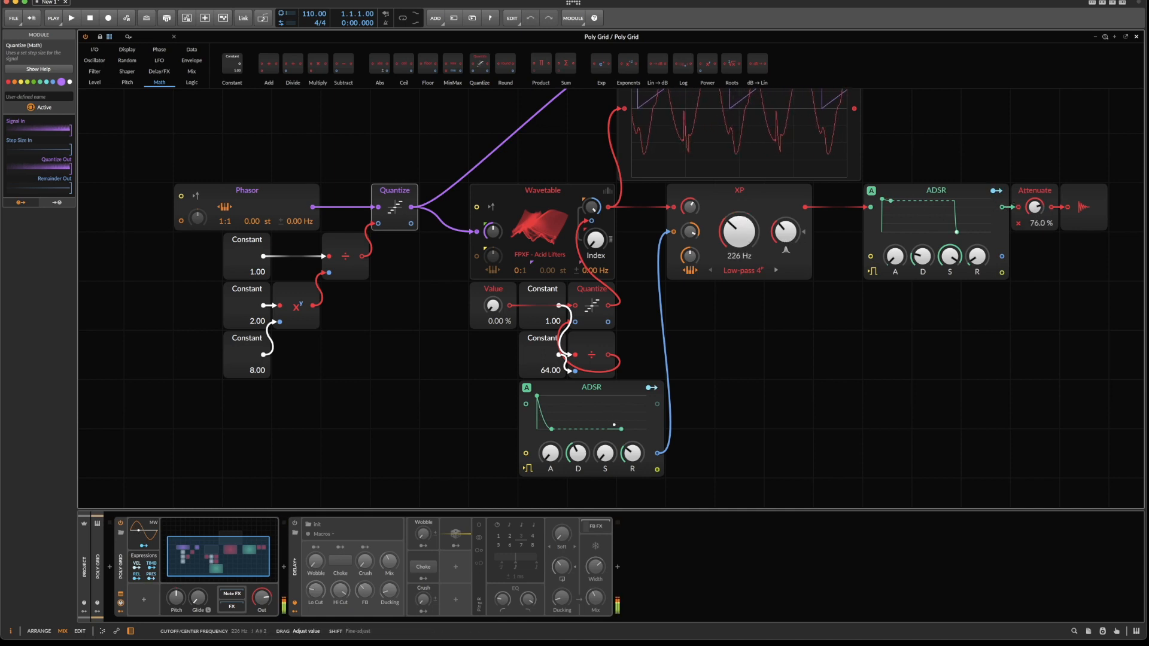
# Sweep the Wavetable's Index up to audition the table, and return it to zero.
pyautogui.doubleClick(592, 237)
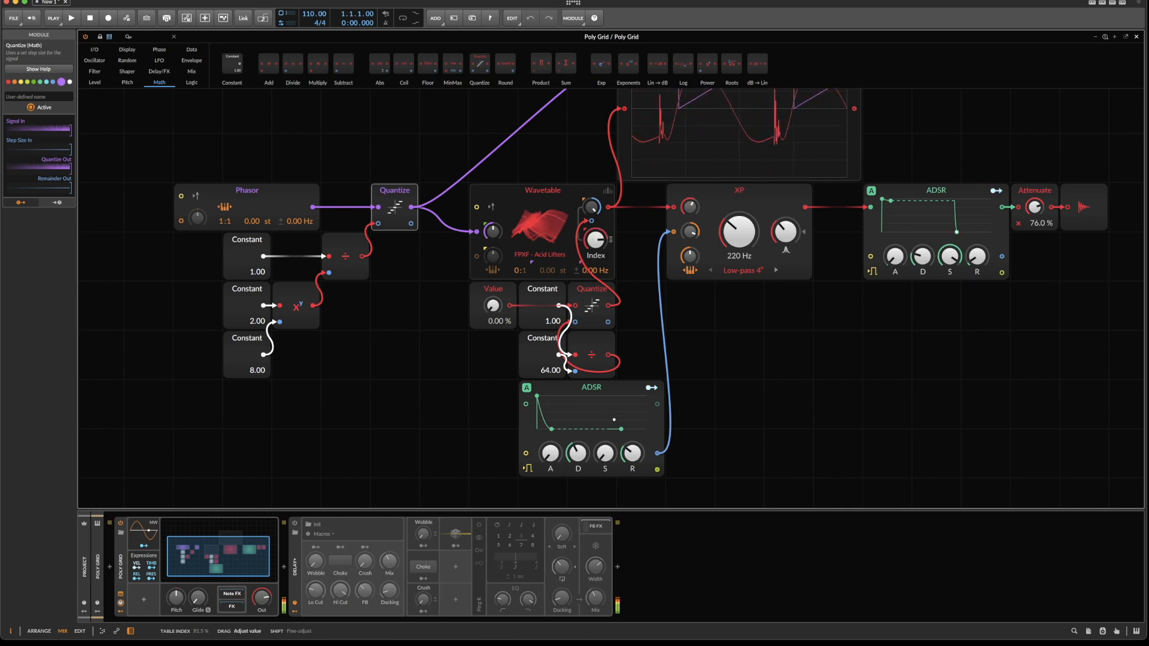
pyautogui.moveTo(508, 322); pyautogui.dragTo(501, 390)
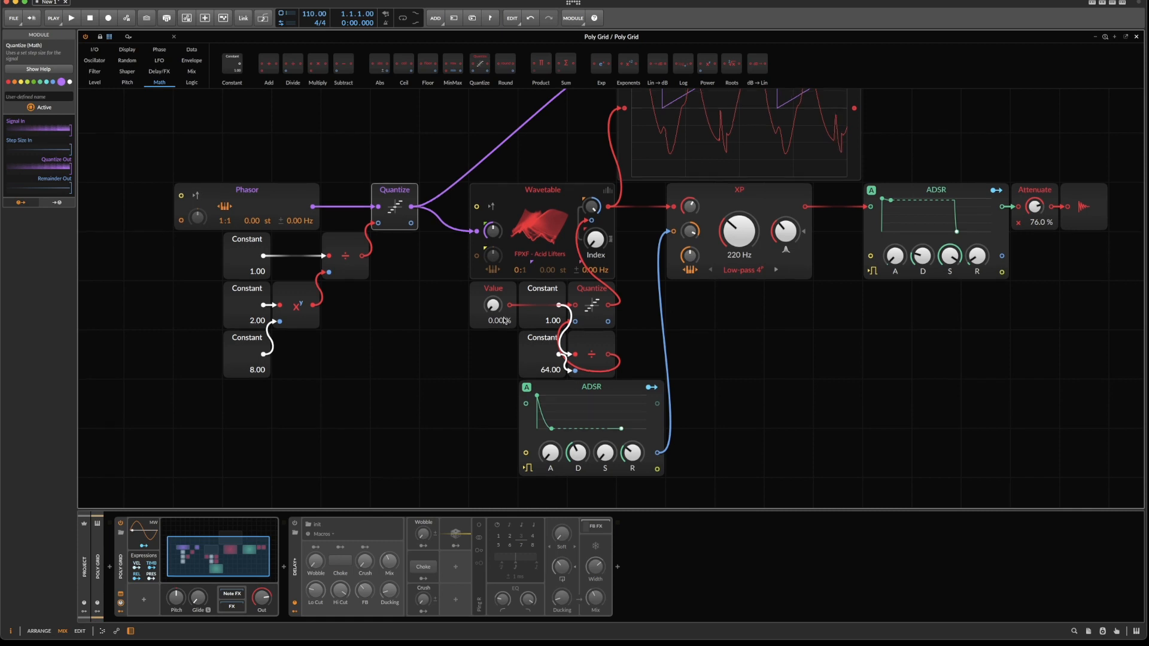
# Duplicate the filter's ADSR envelope twice, stacking the copies beneath the original.
pyautogui.scroll(-5, 589, 281)
pyautogui.click(572, 290)
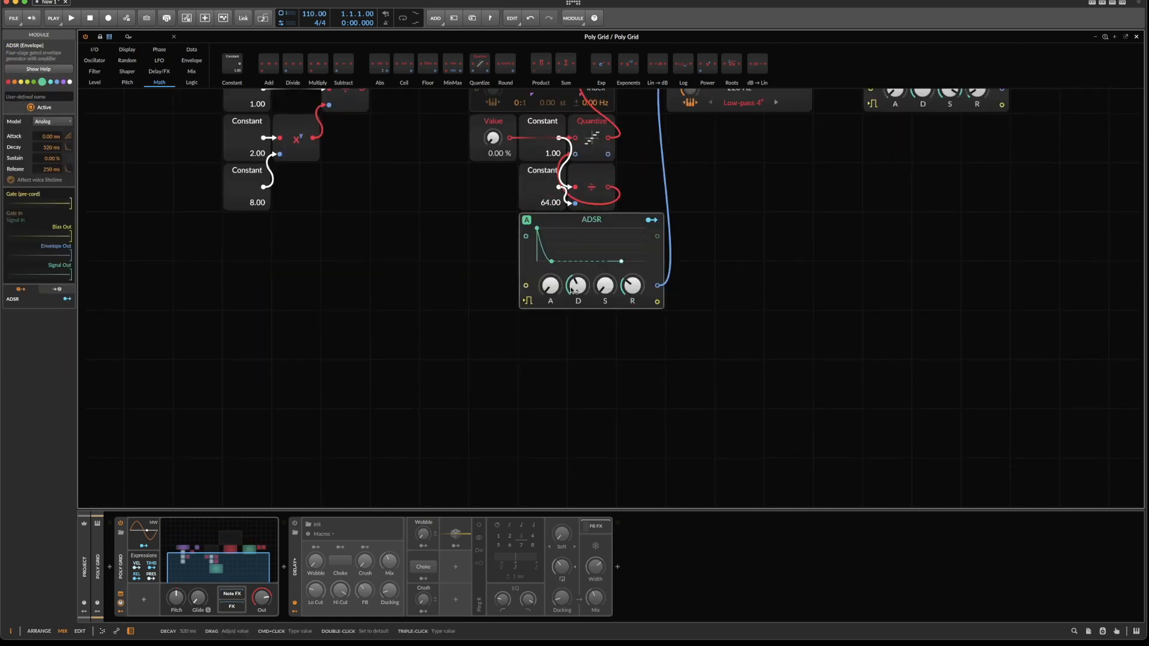
pyautogui.press('super+d')
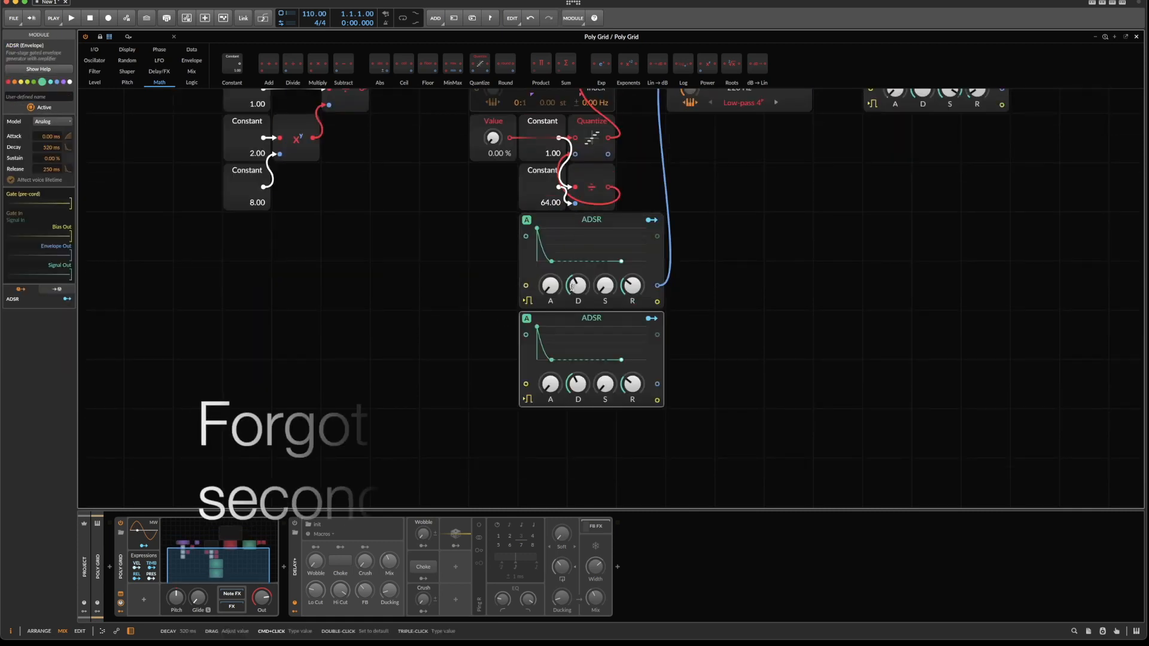
pyautogui.scroll(3, 522, 363)
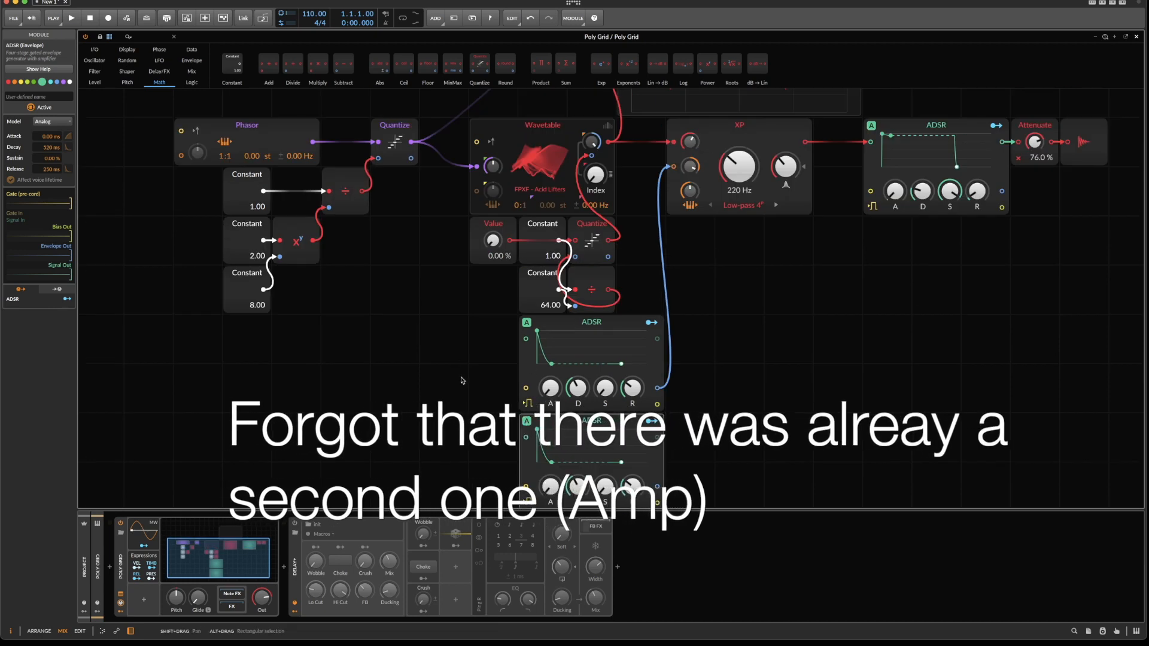
pyautogui.scroll(-5, 462, 380)
pyautogui.press('super+d')
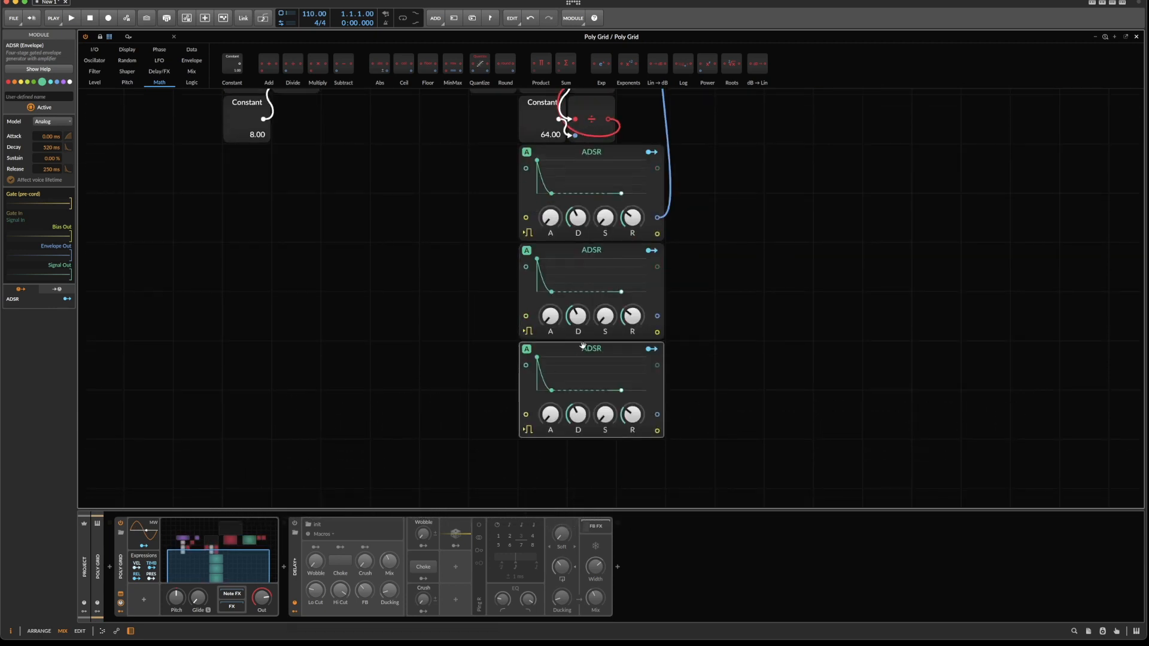
# Replace the lowest ADSR copy with an AD envelope and place it beside the Constant set to 8.00.
pyautogui.rightClick(575, 352)
pyautogui.click(616, 476)
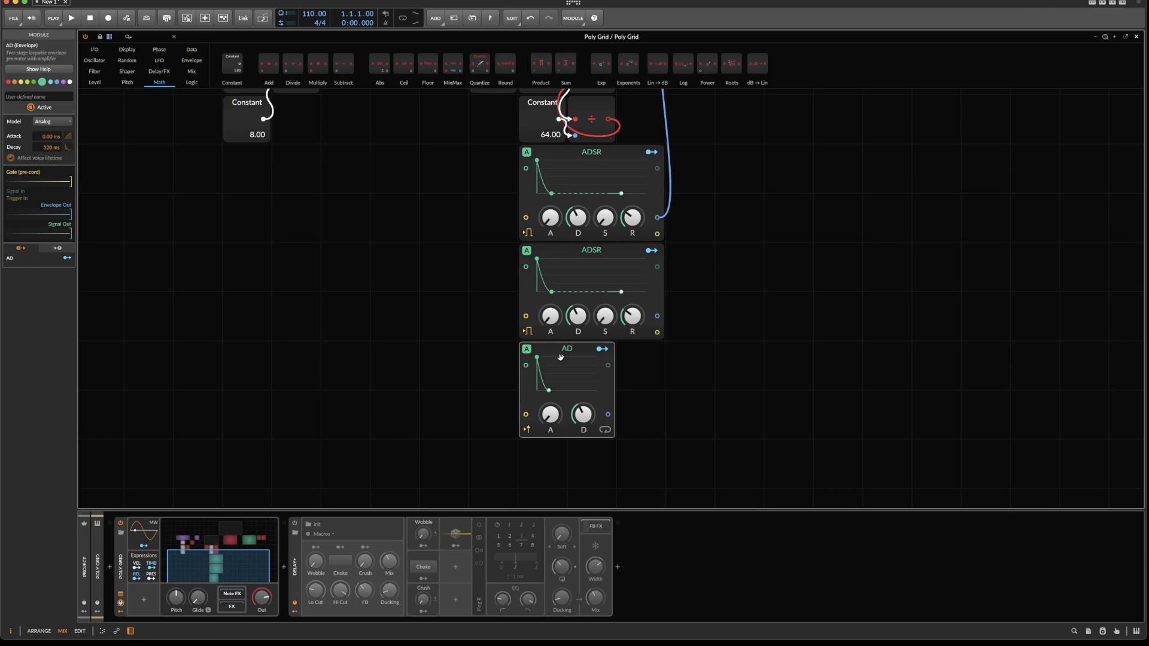
pyautogui.moveTo(542, 435); pyautogui.dragTo(344, 285)
pyautogui.scroll(5, 345, 285)
pyautogui.scroll(5, 345, 284)
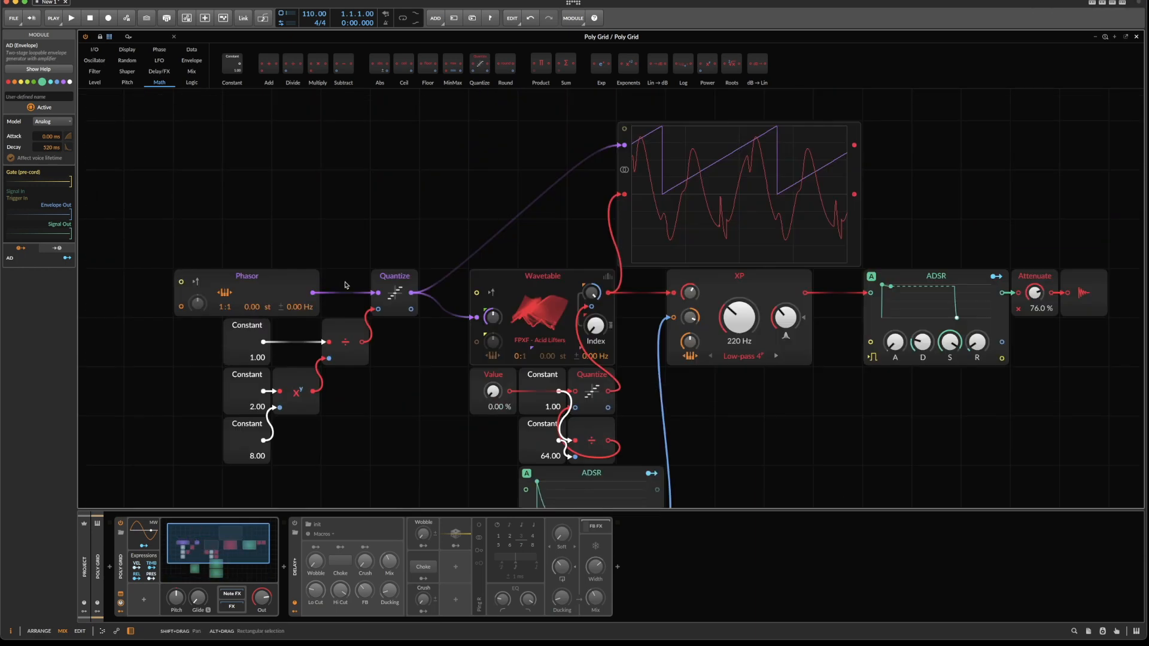
pyautogui.scroll(-5, 345, 285)
pyautogui.moveTo(369, 367); pyautogui.dragTo(368, 268)
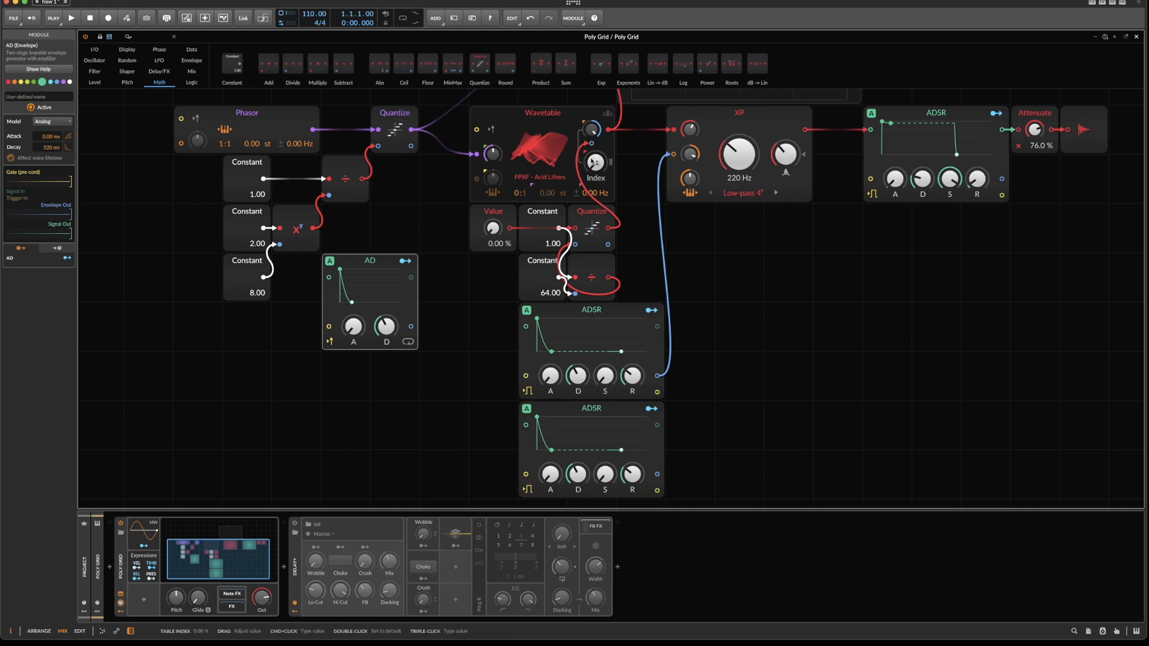
# Insert a Modulator Out module next to the AD envelope and place it directly beneath Value.
pyautogui.moveTo(492, 228); pyautogui.dragTo(492, 205)
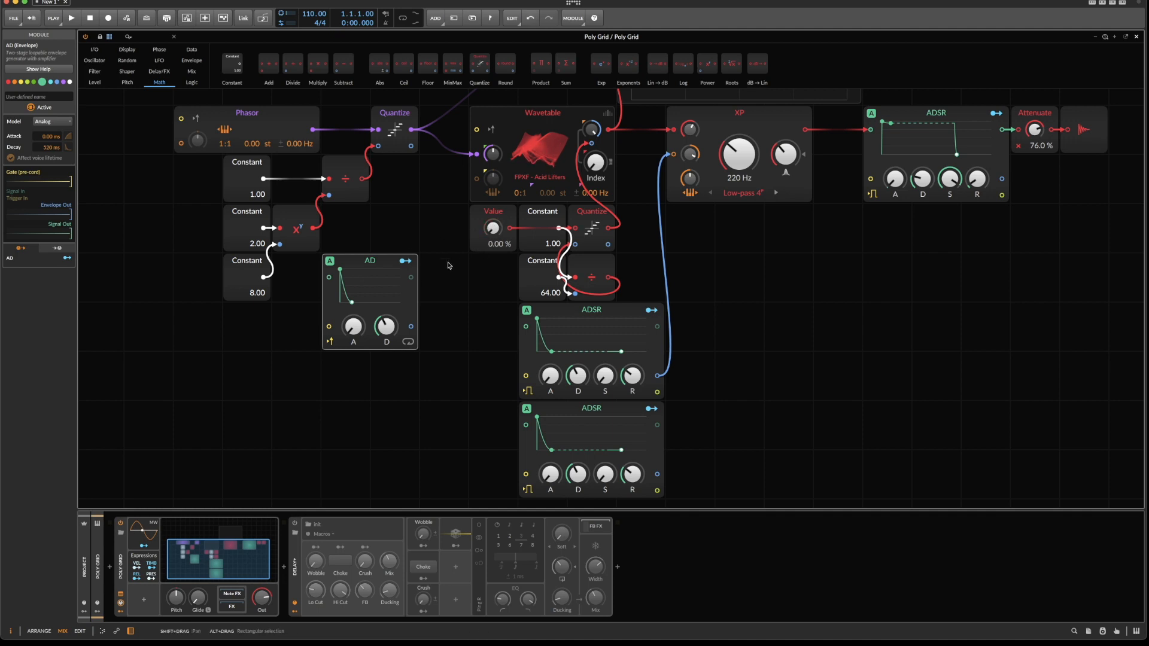
pyautogui.rightClick(436, 300)
pyautogui.moveTo(499, 337)
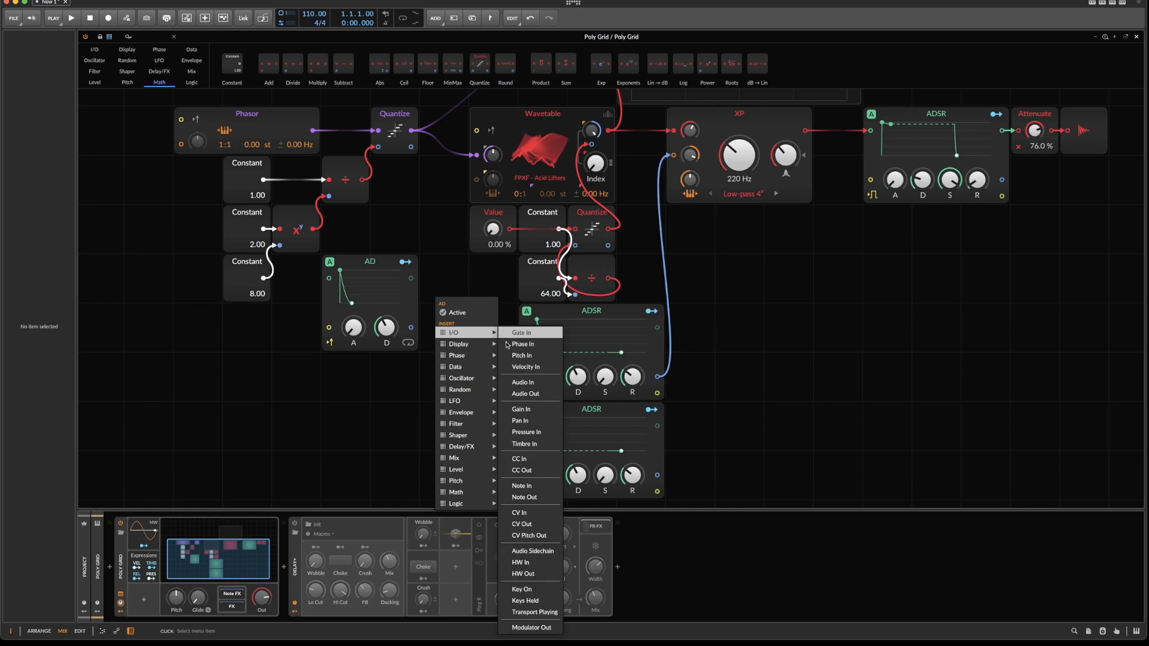
pyautogui.click(531, 627)
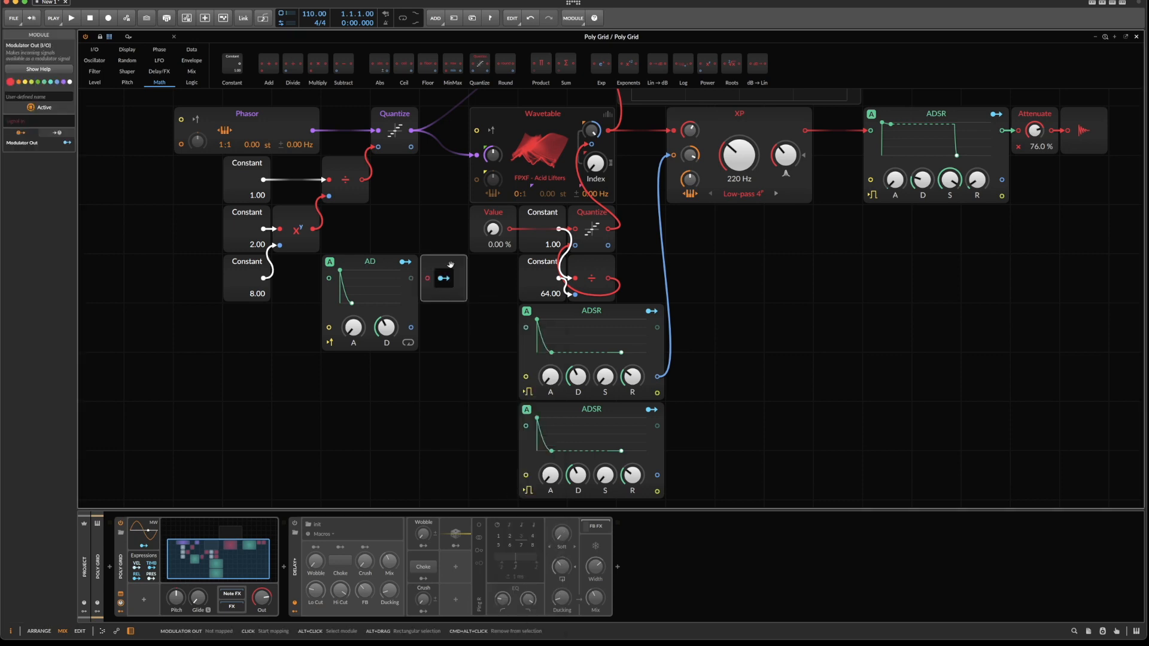
pyautogui.moveTo(444, 281); pyautogui.dragTo(494, 281)
# Insert an Attenuate between the AD envelope and Modulator Out, and route the AD's signal output through it.
pyautogui.rightClick(456, 283)
pyautogui.moveTo(476, 487)
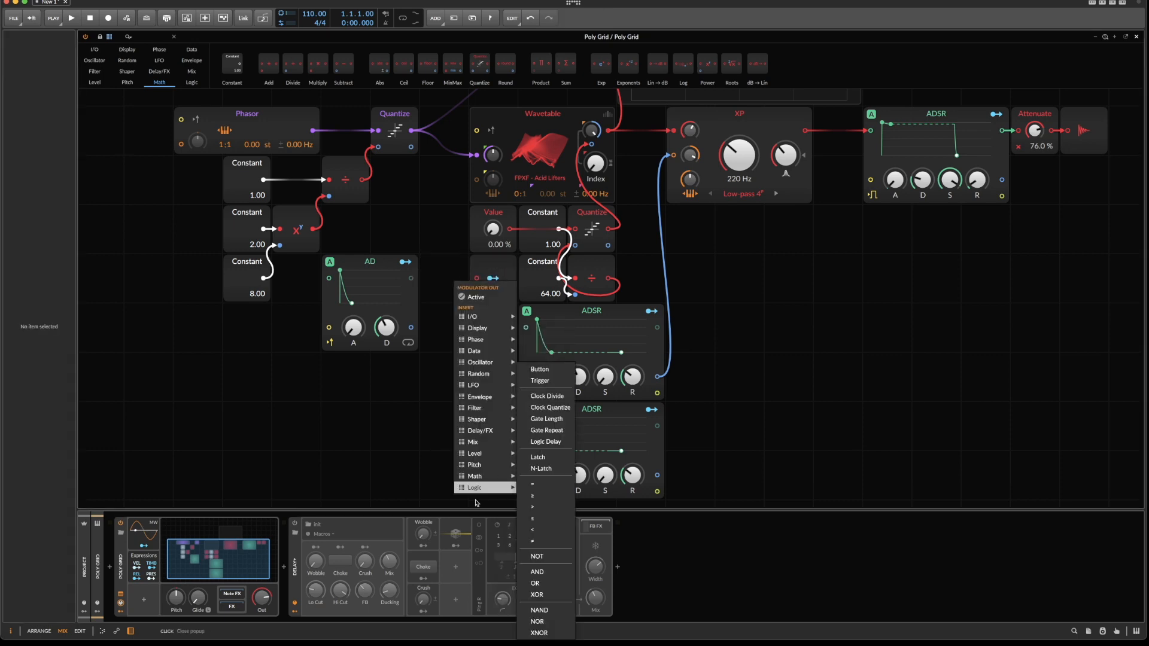
pyautogui.moveTo(492, 455)
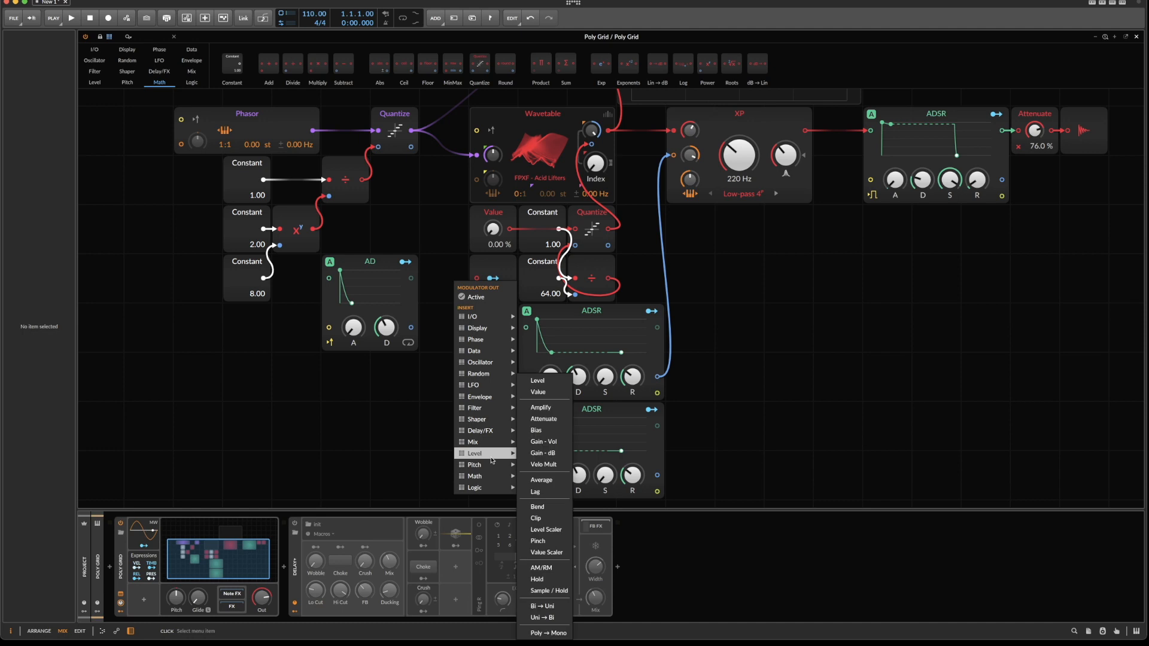
pyautogui.click(541, 419)
pyautogui.moveTo(411, 278); pyautogui.dragTo(492, 281)
pyautogui.click(505, 282)
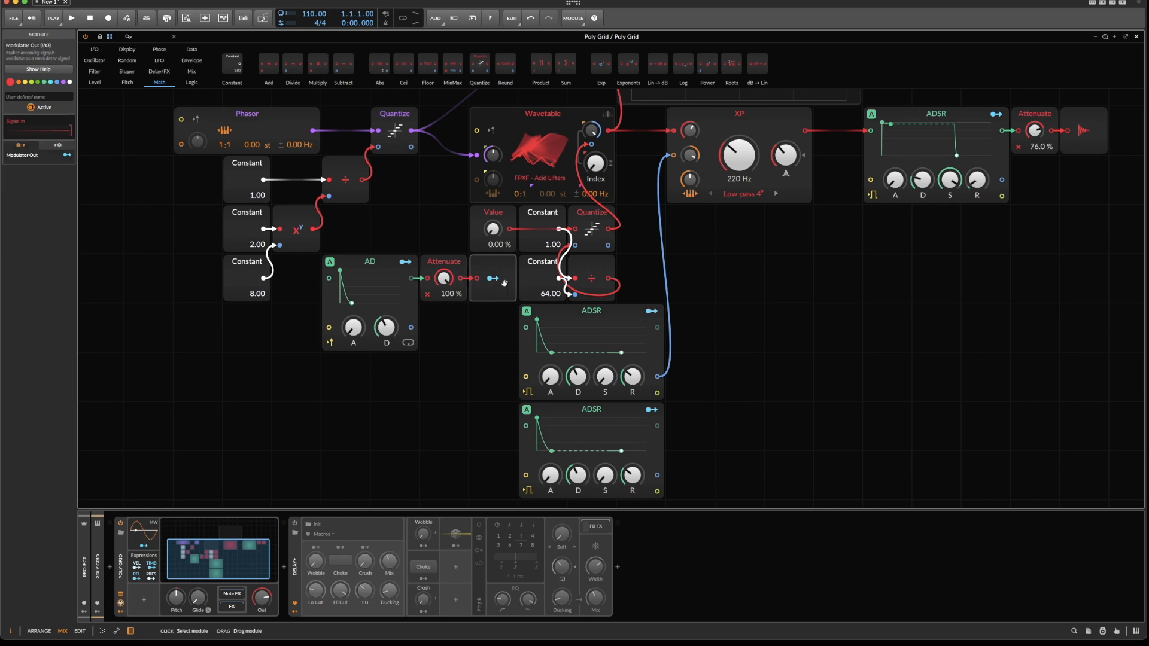
# Reset Value to 0 % and map Modulator Out to it with a modulation amount of 100 %.
pyautogui.moveTo(492, 228); pyautogui.dragTo(493, 149)
pyautogui.doubleClick(492, 227)
pyautogui.click(493, 278)
pyautogui.click(492, 228)
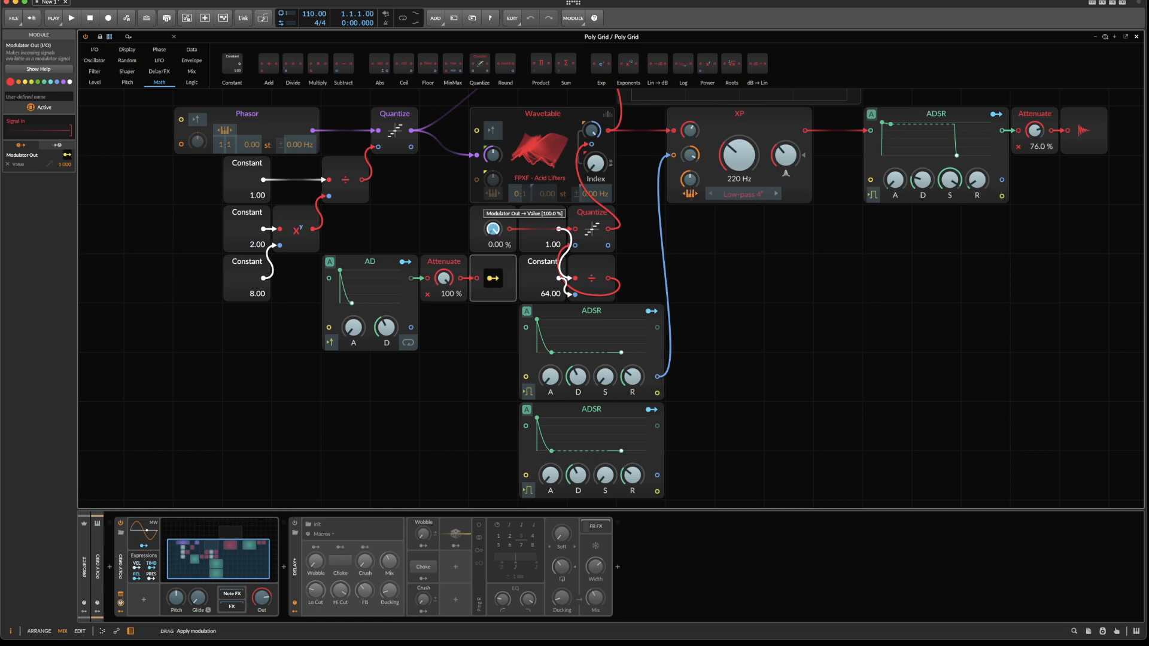
pyautogui.click(494, 281)
# Feed the modulation Attenuate from the AD's envelope output and set its level to 24 %.
pyautogui.moveTo(444, 278); pyautogui.dragTo(444, 306)
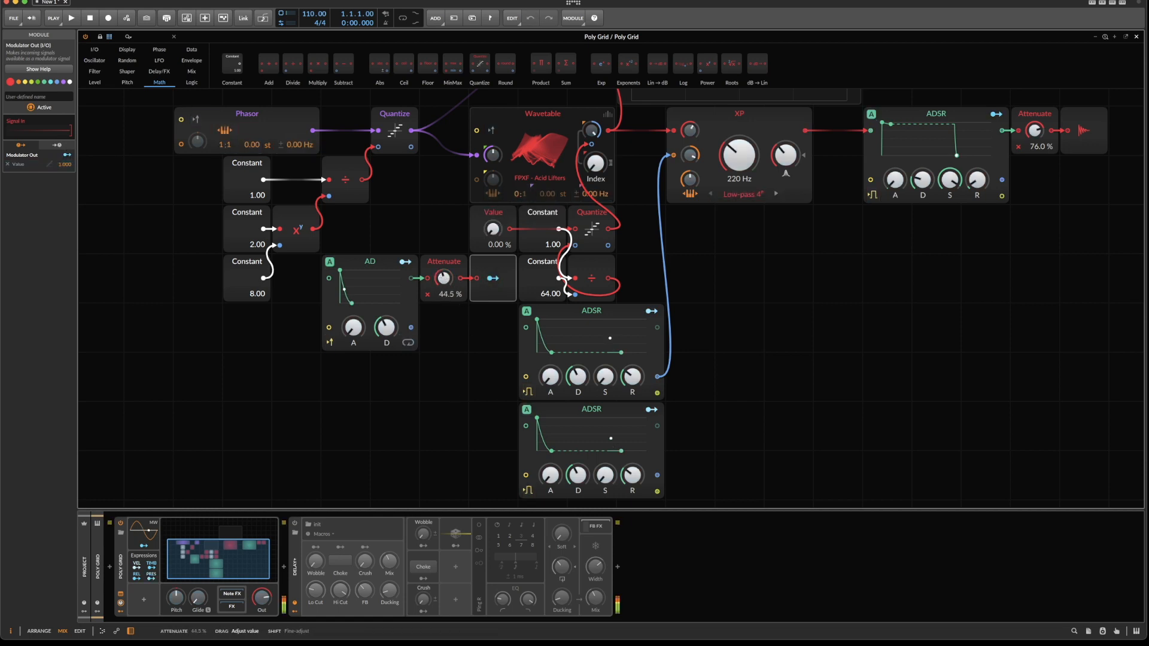
pyautogui.moveTo(443, 279); pyautogui.dragTo(443, 277)
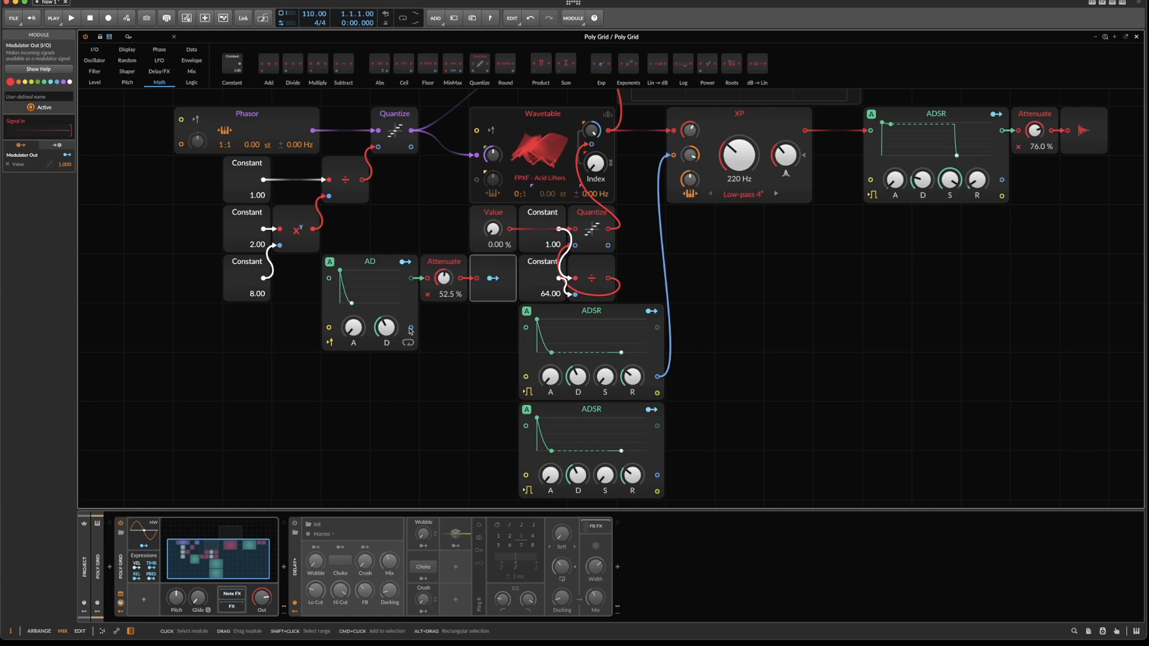
pyautogui.moveTo(434, 268); pyautogui.dragTo(431, 279)
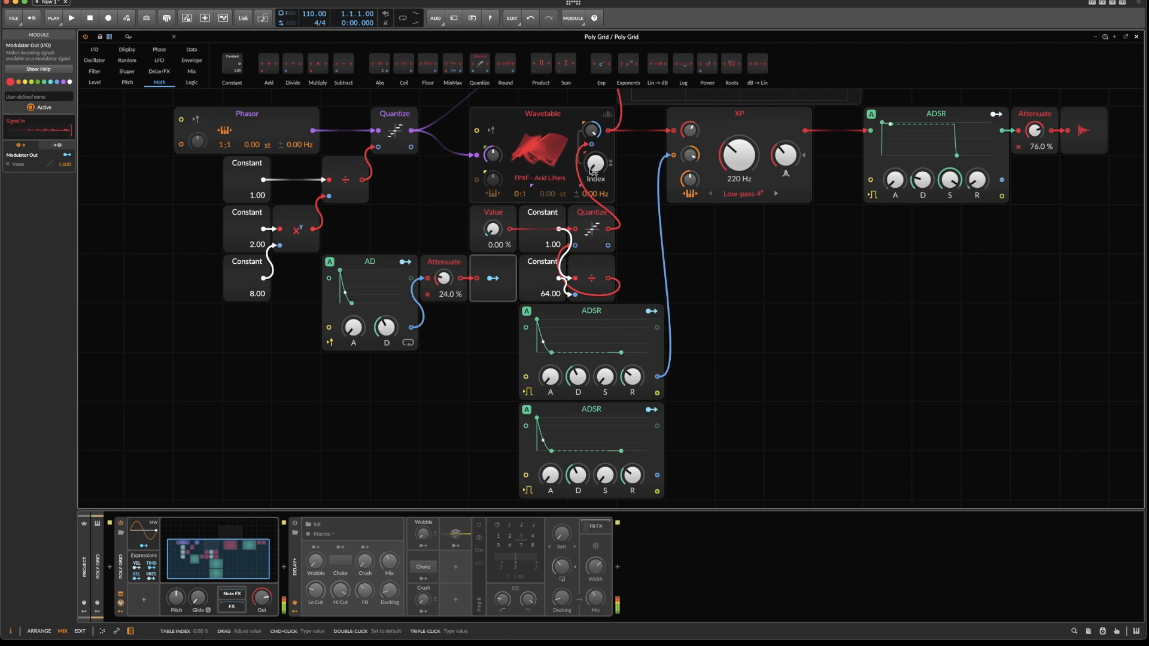
# Set Value to 38 % and enable the Delay+ device.
pyautogui.moveTo(492, 229); pyautogui.dragTo(500, 231)
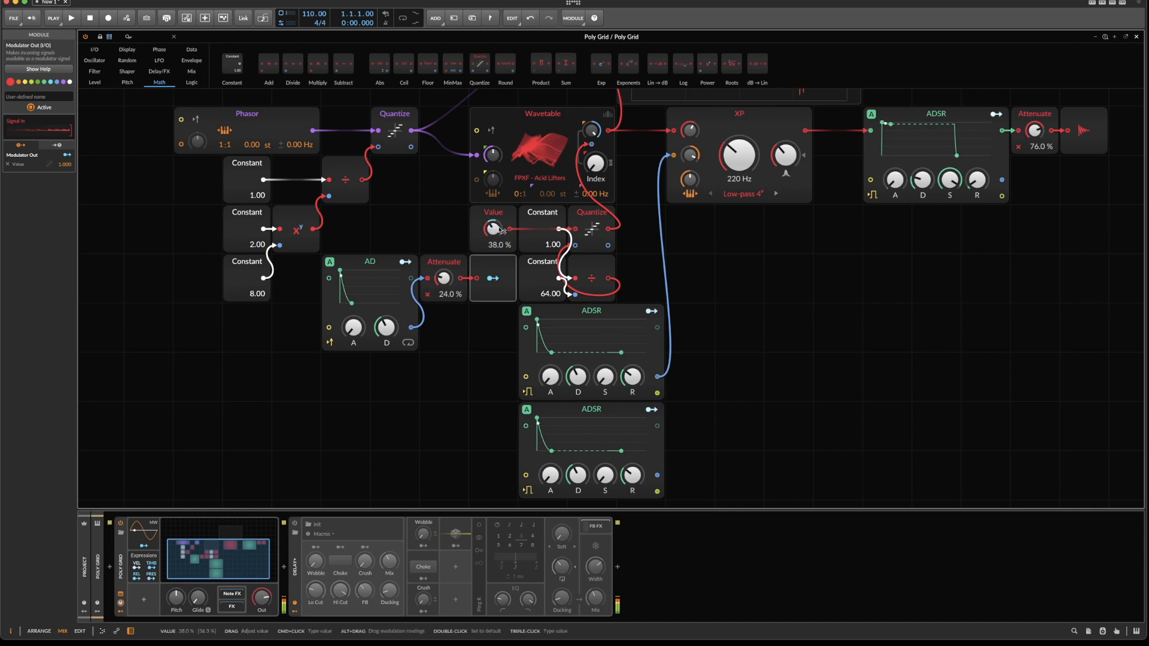
pyautogui.click(295, 523)
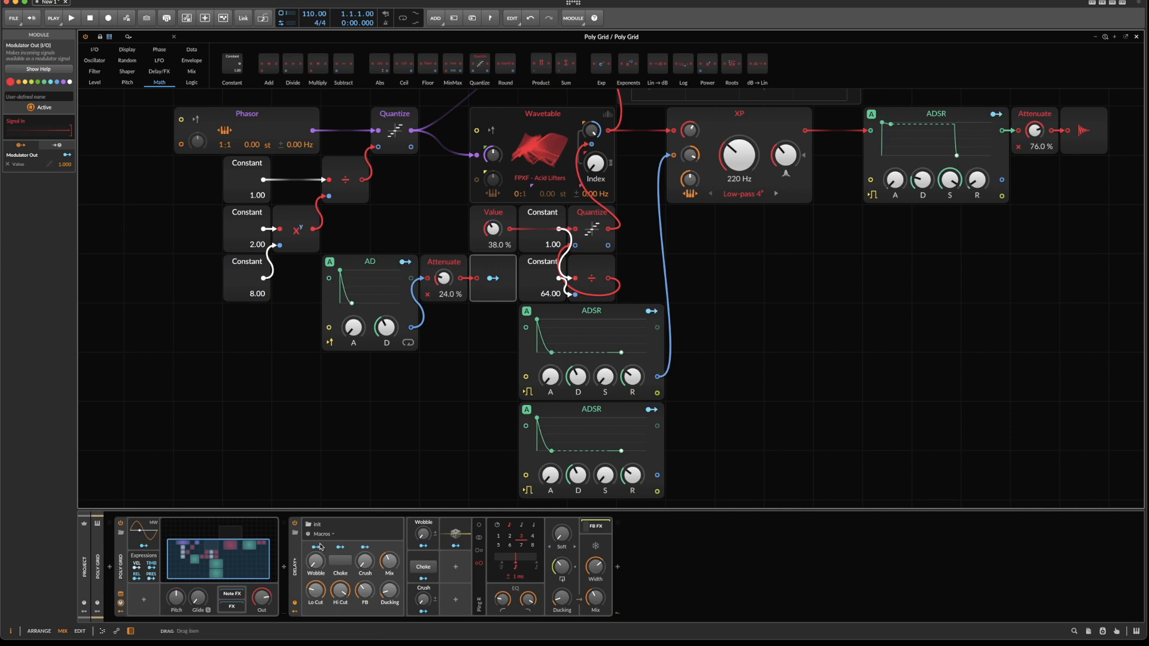
pyautogui.moveTo(303, 639)
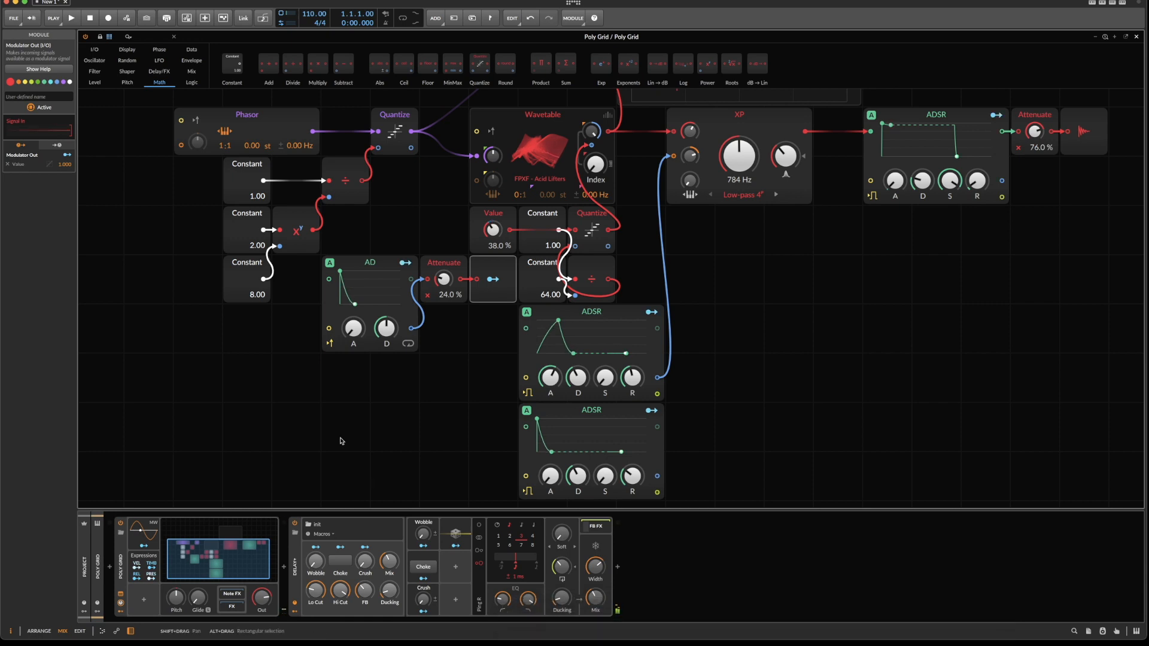
# Browse the Wavetable module's library through the Additive, Acidity, Digital, Formants and Fractal categories.
pyautogui.scroll(3, 341, 441)
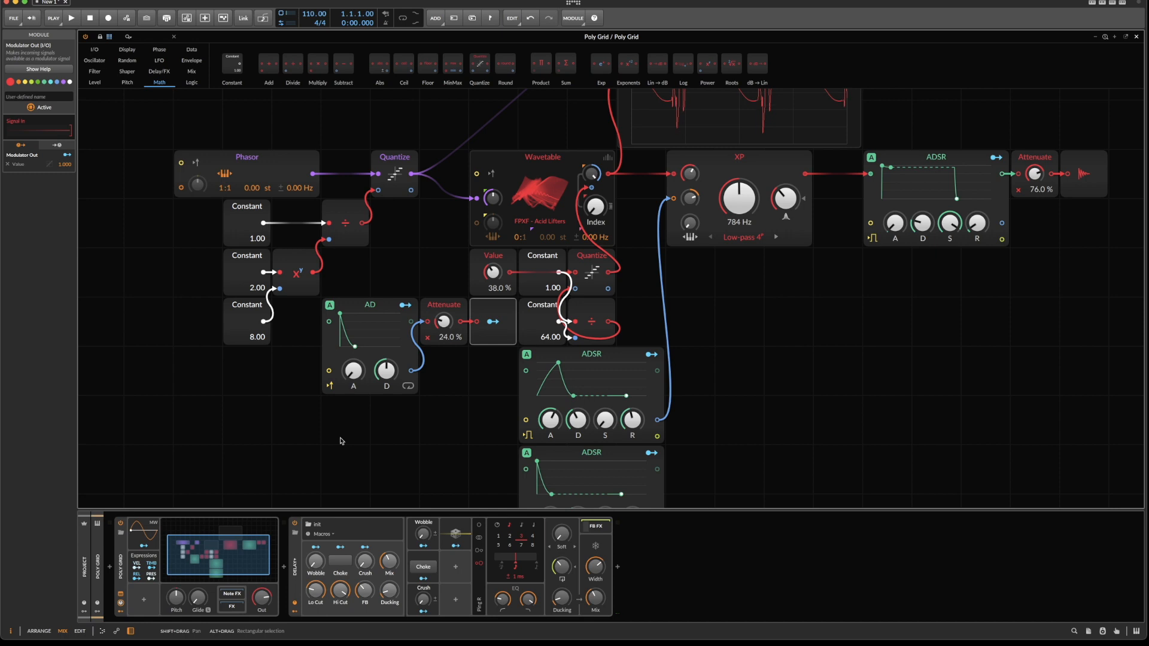
pyautogui.scroll(2, 341, 441)
pyautogui.click(538, 221)
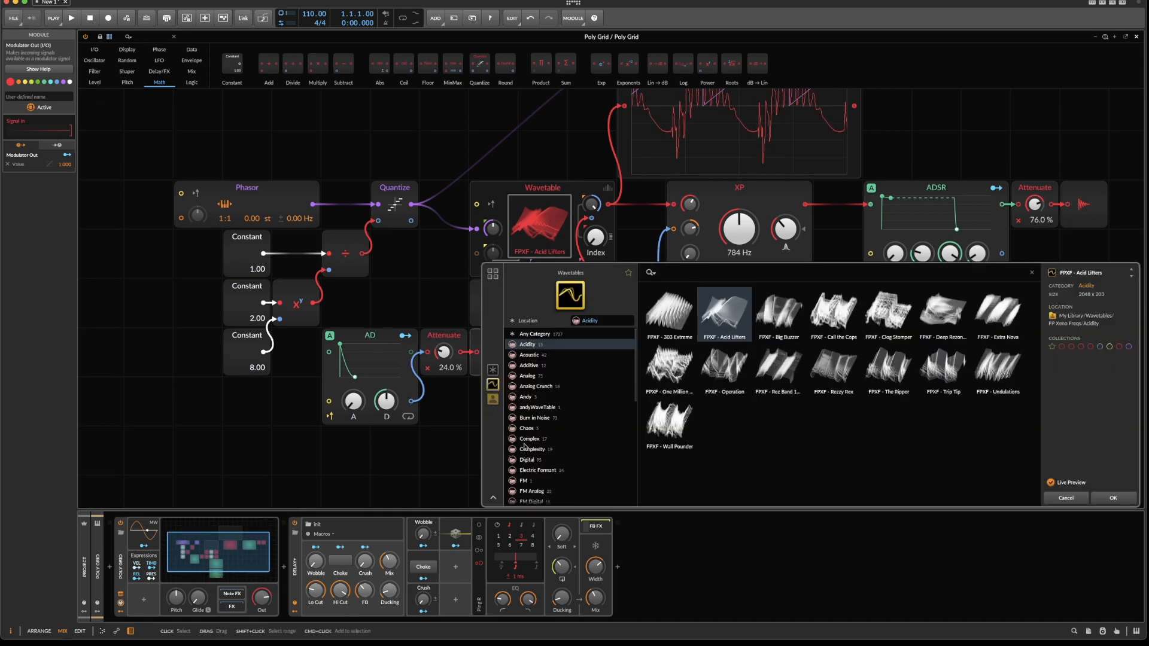
pyautogui.click(548, 366)
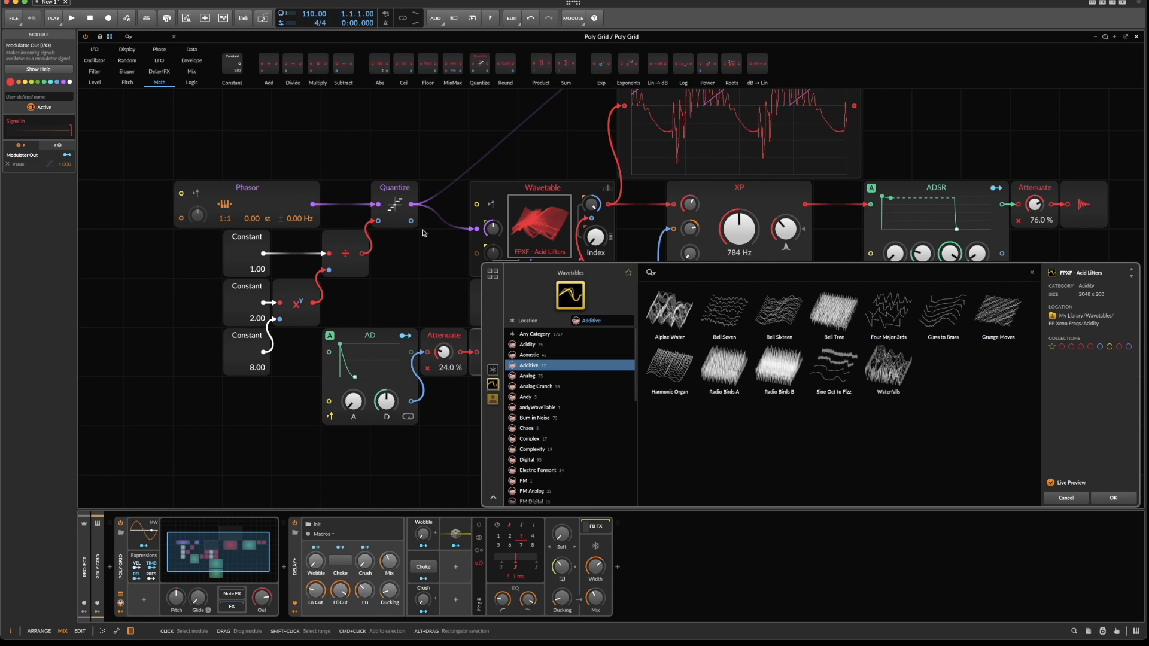
pyautogui.click(581, 346)
pyautogui.scroll(-2, 561, 389)
pyautogui.click(557, 394)
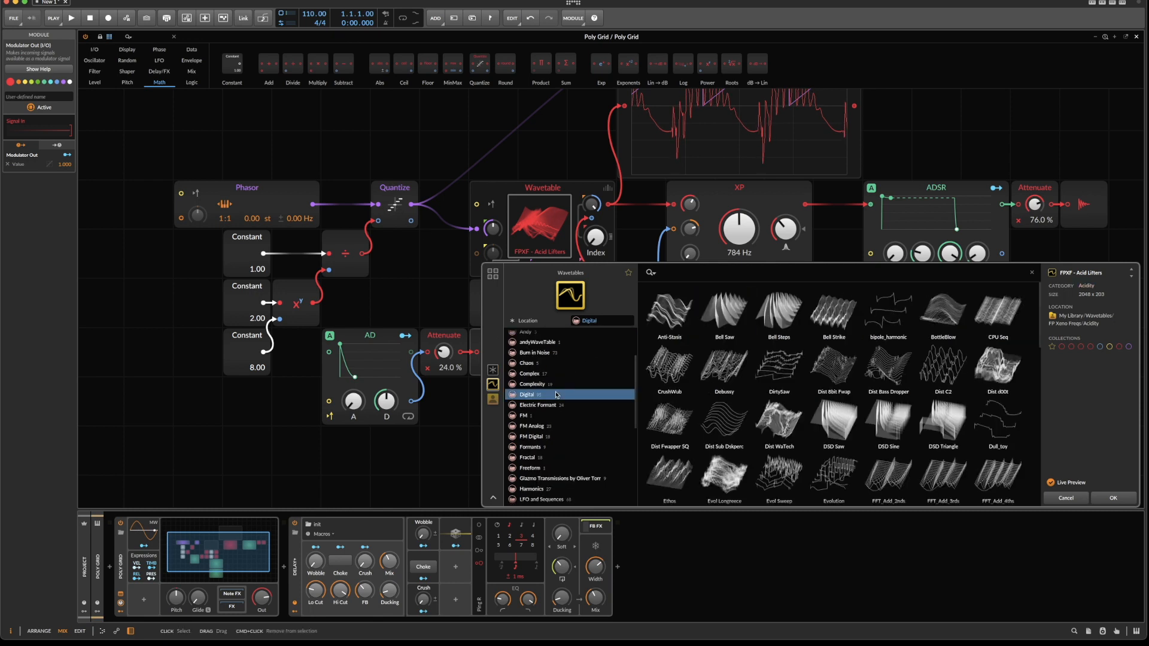
pyautogui.scroll(-2, 557, 388)
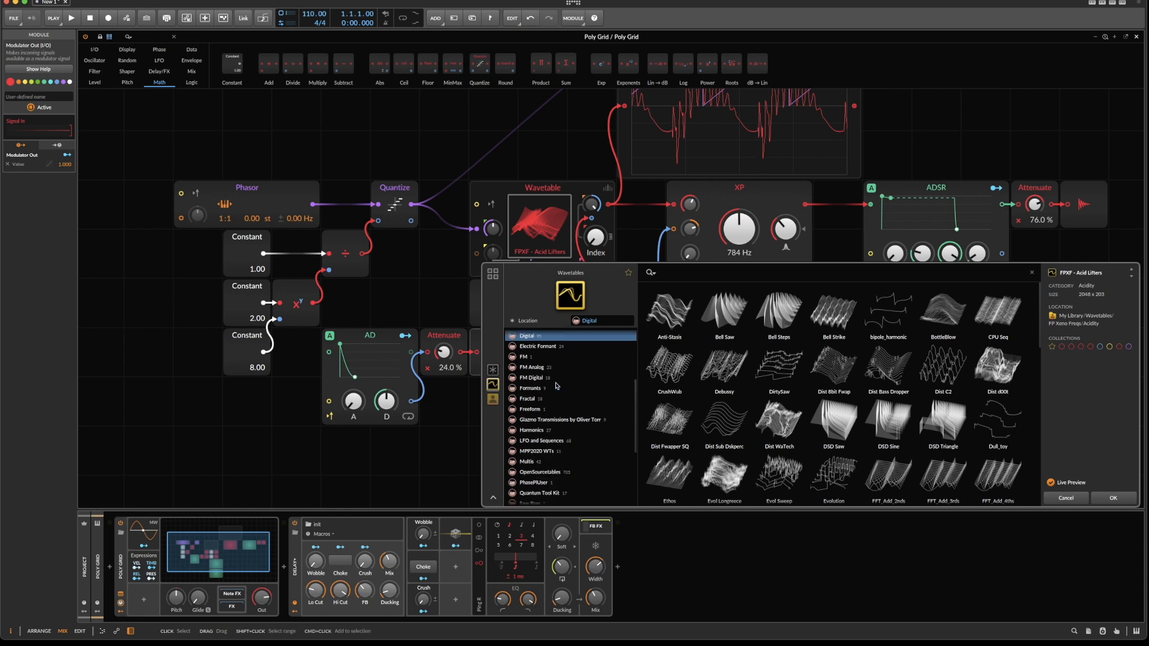
pyautogui.click(550, 390)
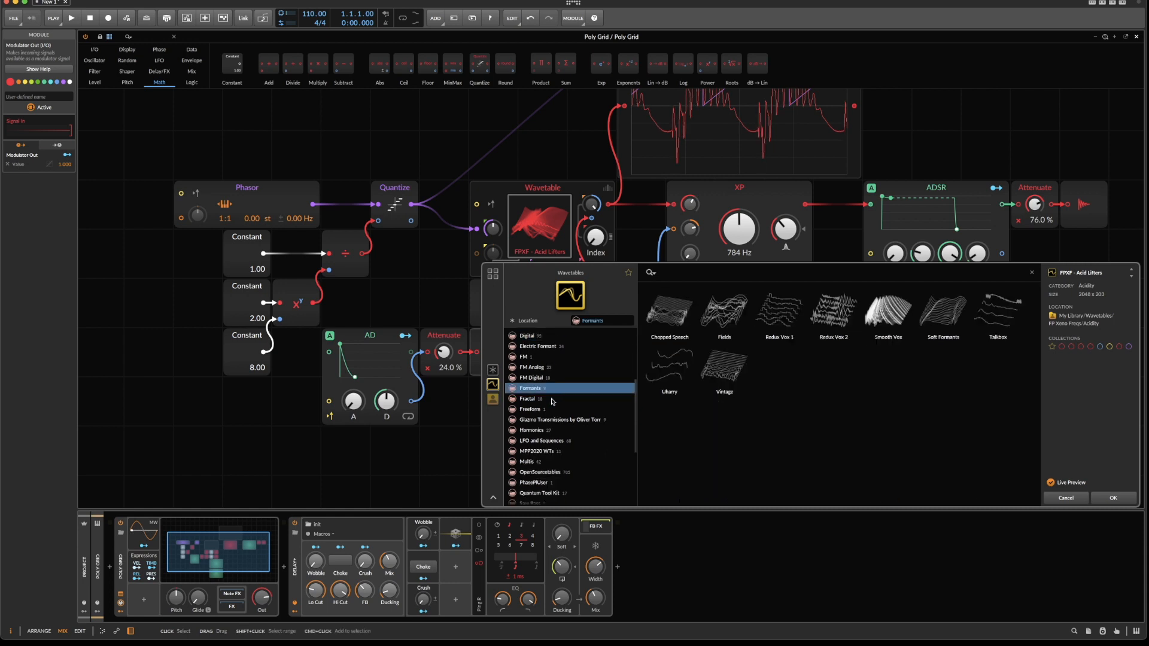
pyautogui.click(553, 400)
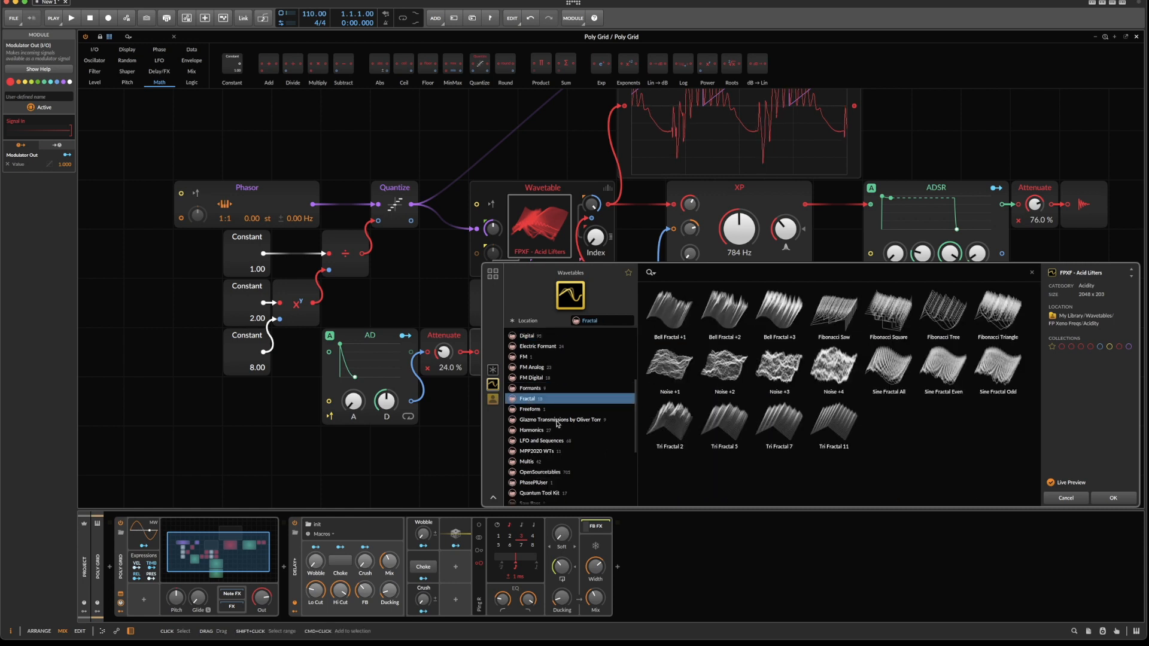
# Load the Analog Like 01 wavetable from the Transmissions category.
pyautogui.click(557, 421)
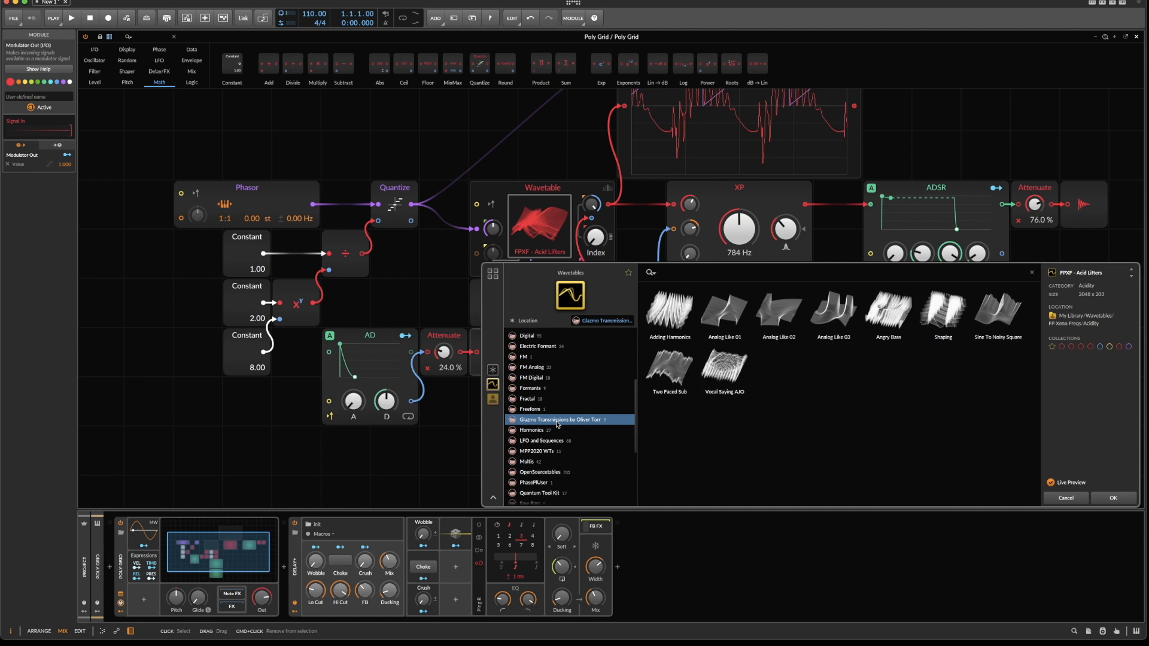
pyautogui.click(724, 311)
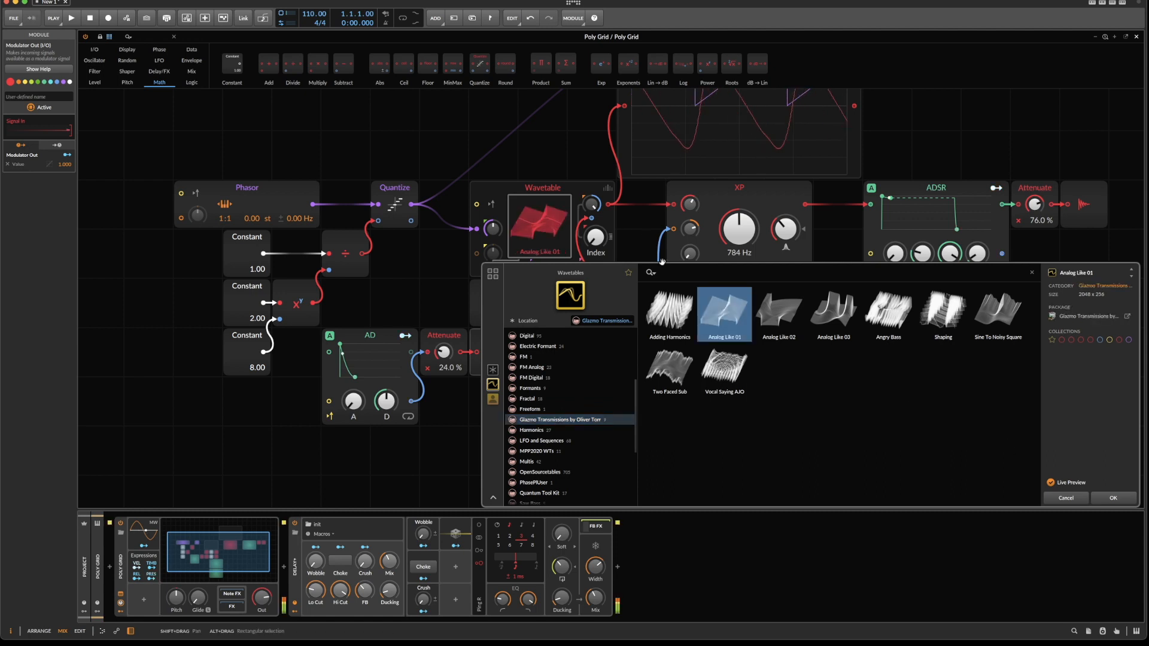
pyautogui.click(1113, 498)
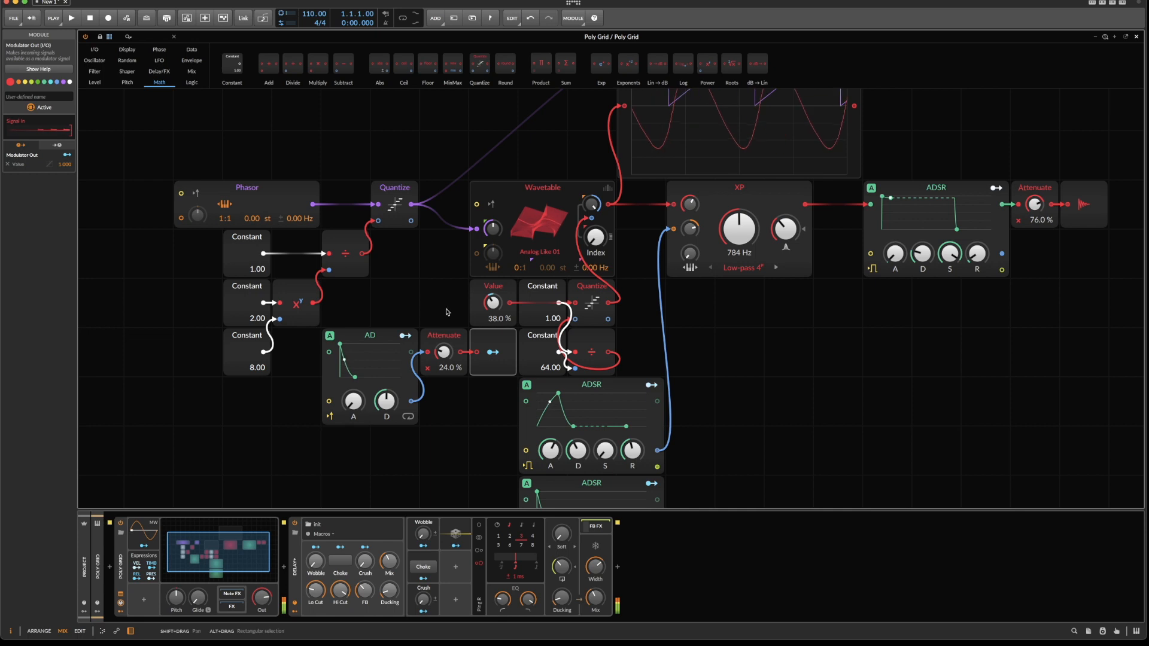
# Set the AD envelope's Attenuate to 20.5 % and Value to 100 %.
pyautogui.moveTo(444, 351)
pyautogui.mouseDown()
pyautogui.moveTo(444, 332)
pyautogui.moveTo(443, 371)
pyautogui.mouseUp()
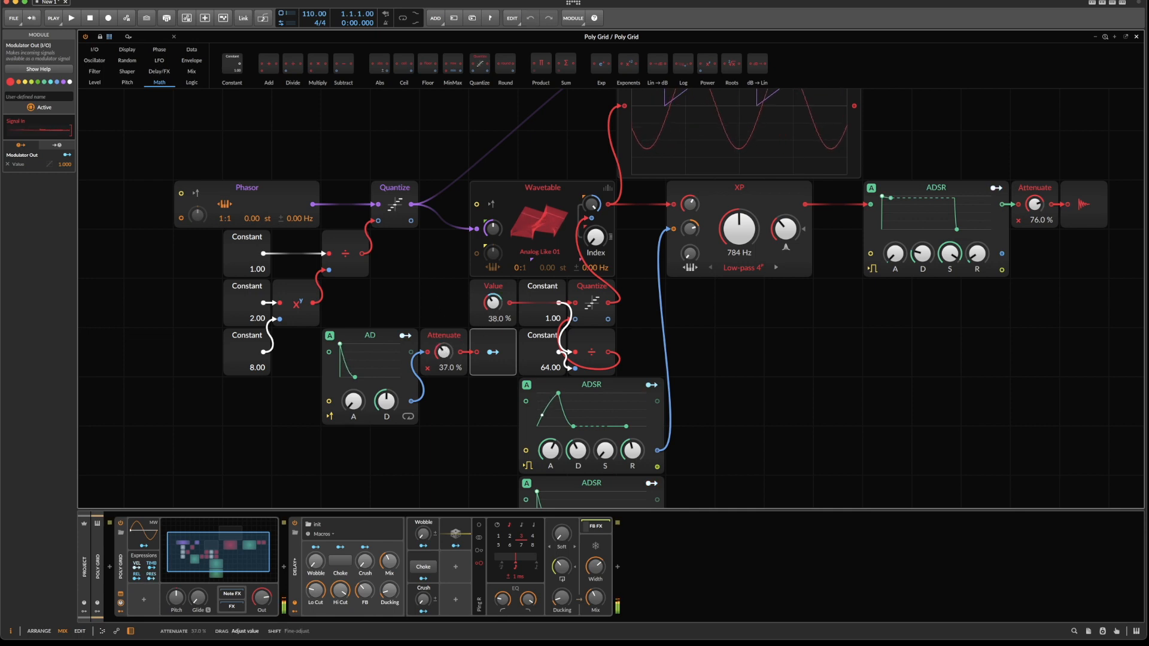
pyautogui.moveTo(493, 301); pyautogui.dragTo(493, 257)
# Lower the XP filter's cutoff to 37.8 Hz.
pyautogui.moveTo(739, 228)
pyautogui.mouseDown()
pyautogui.moveTo(738, 256)
pyautogui.moveTo(722, 243)
pyautogui.mouseUp()
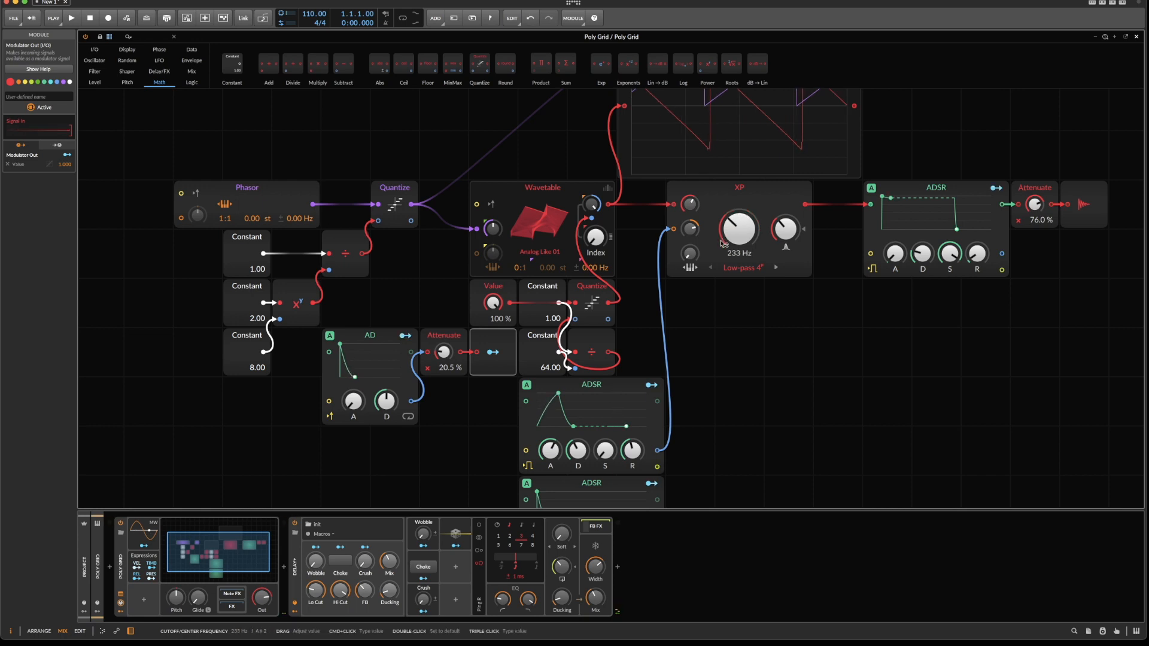
pyautogui.scroll(3, 653, 188)
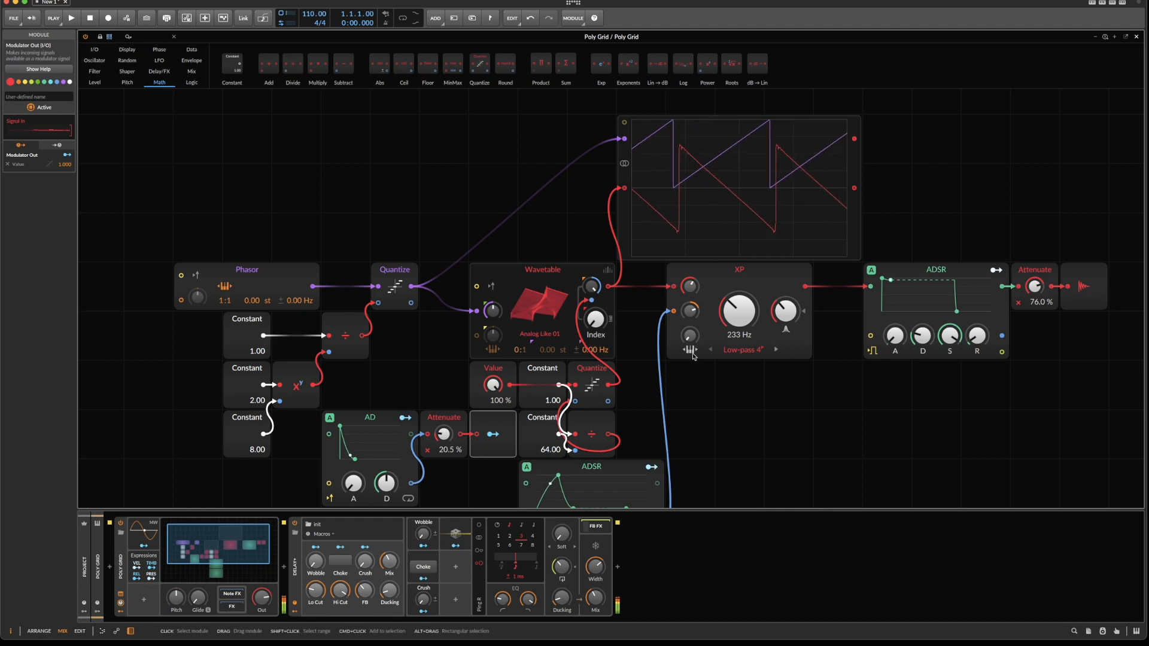
pyautogui.moveTo(740, 310)
pyautogui.mouseDown()
pyautogui.moveTo(739, 281)
pyautogui.moveTo(740, 314)
pyautogui.mouseUp()
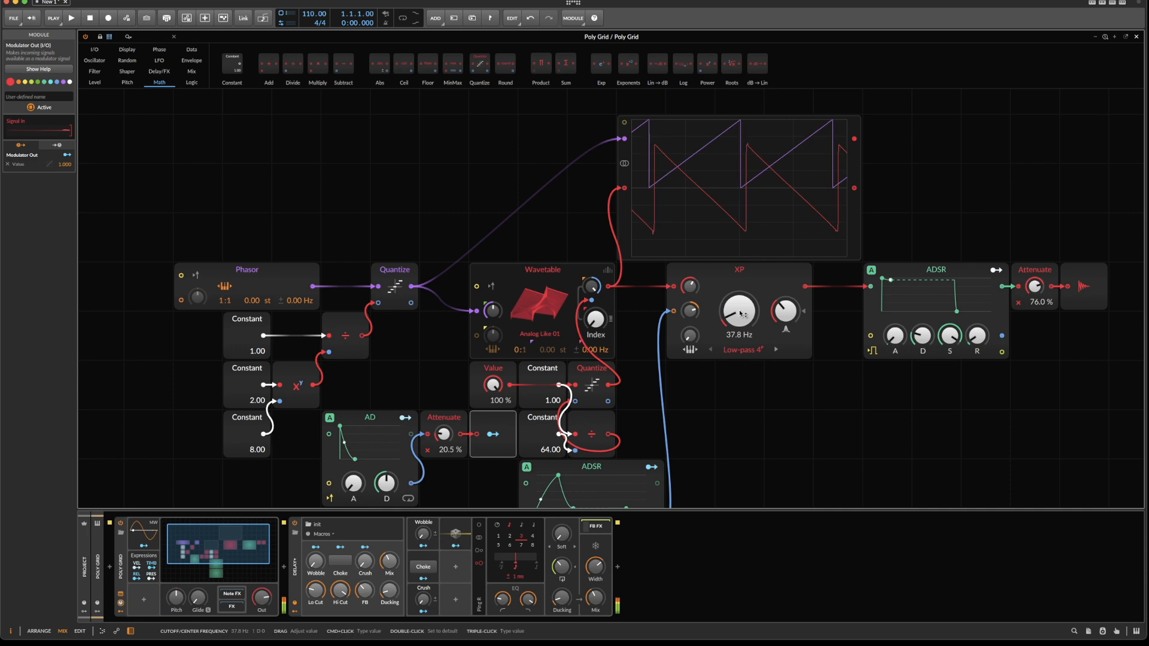
# Select the whole oscillator section, from Phasor through Wavetable, including its quantize math and AD modulation modules.
pyautogui.scroll(-3, 663, 360)
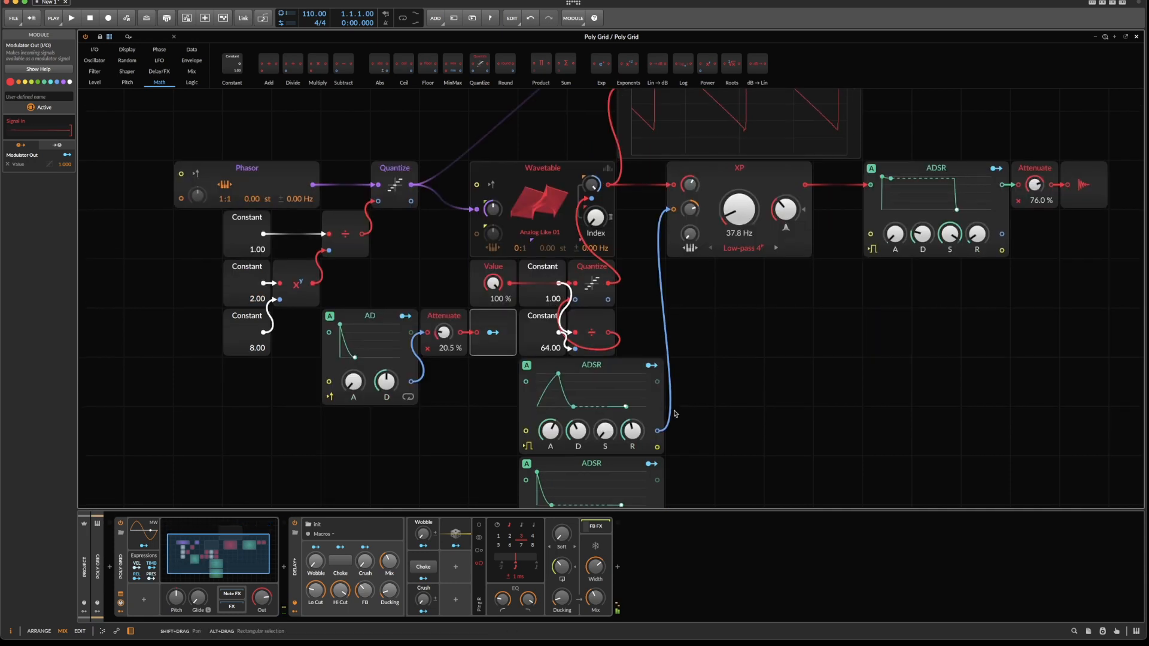
pyautogui.scroll(-3, 663, 360)
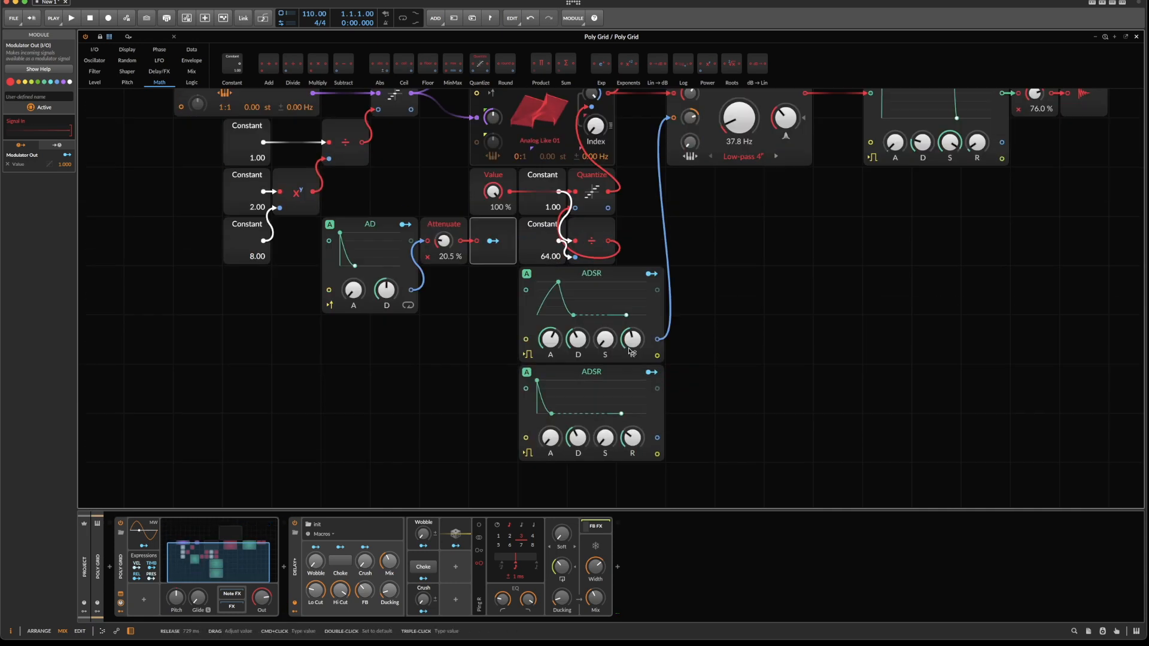
pyautogui.scroll(3, 646, 356)
pyautogui.moveTo(490, 384); pyautogui.dragTo(581, 485)
pyautogui.moveTo(463, 150); pyautogui.dragTo(606, 315)
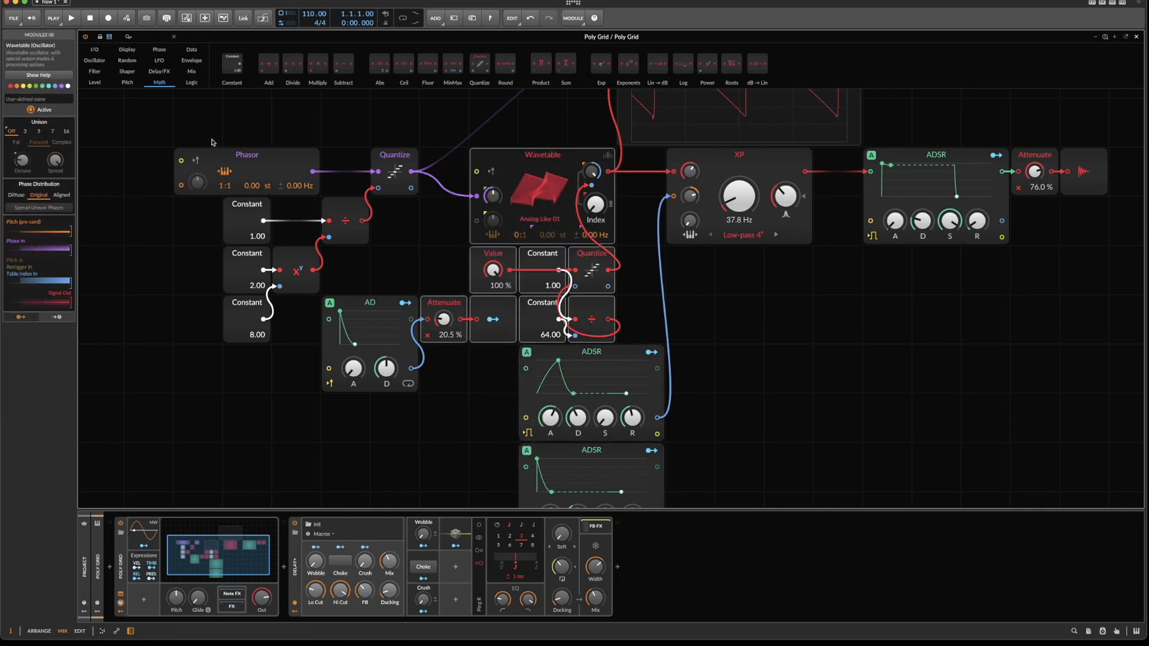
pyautogui.moveTo(126, 155); pyautogui.dragTo(615, 313)
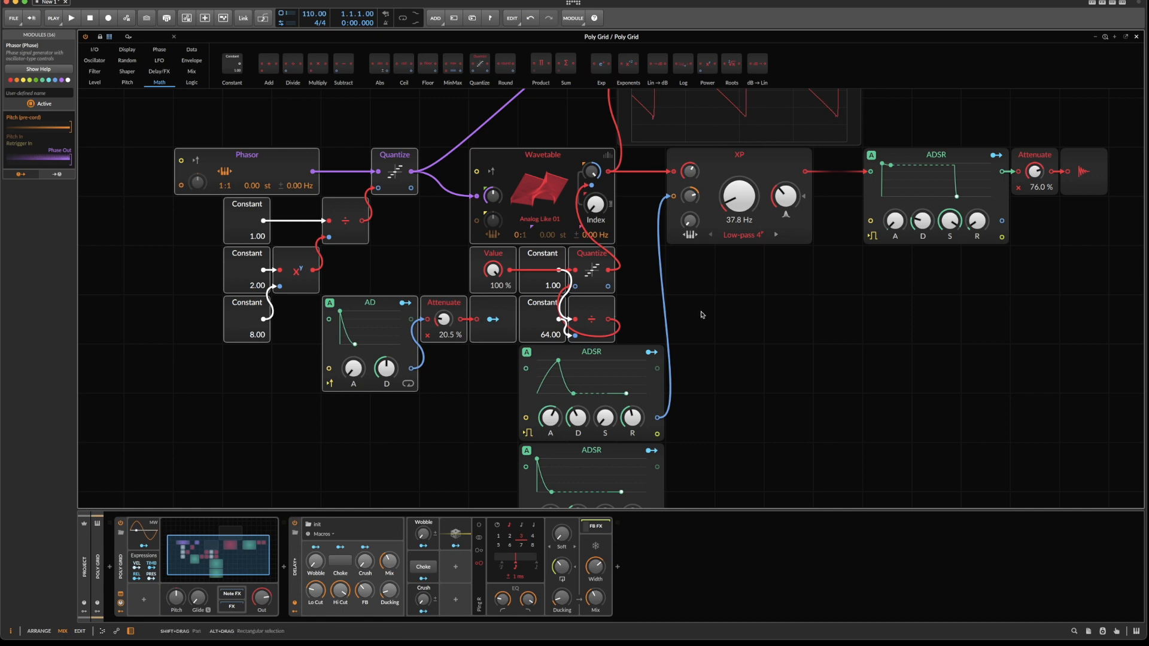
pyautogui.scroll(3, 702, 315)
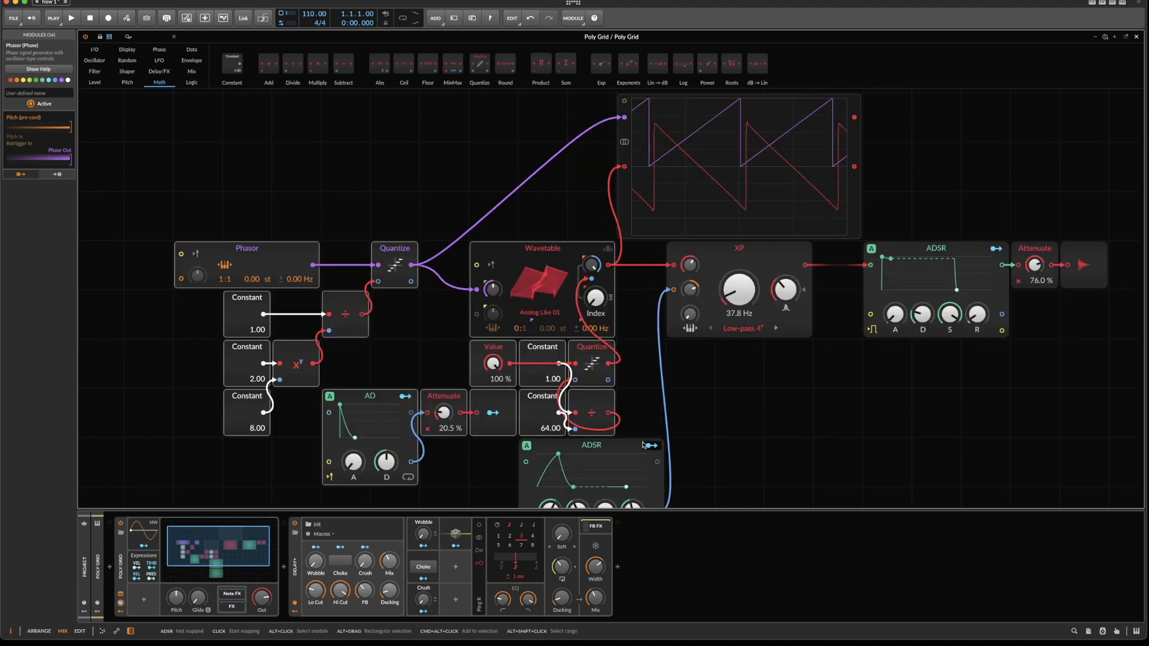